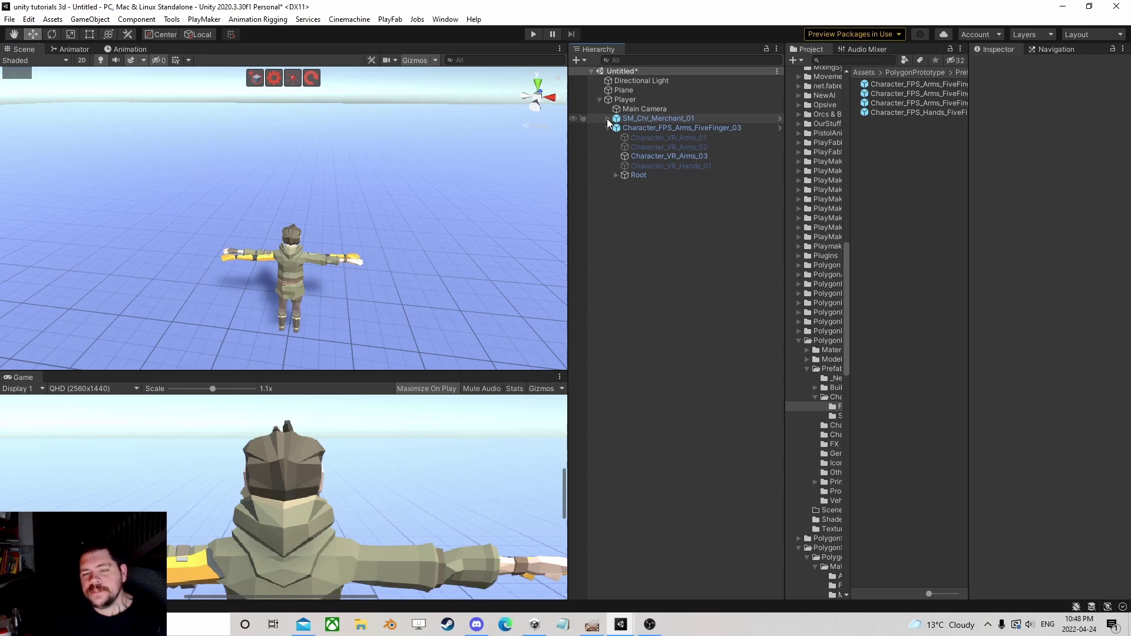
Collapse Character_FPS_Arms_FiveFinger_03's children in the Hierarchy and zoom the Scene view
click(610, 128)
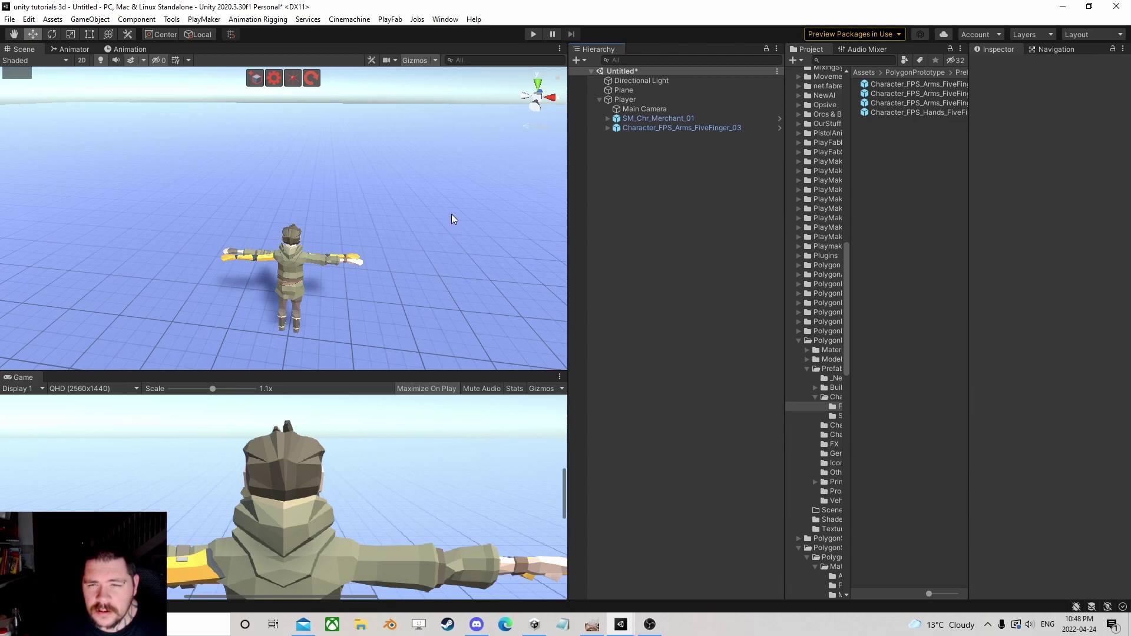
scroll(338, 252, up, 5)
scroll(338, 253, down, 3)
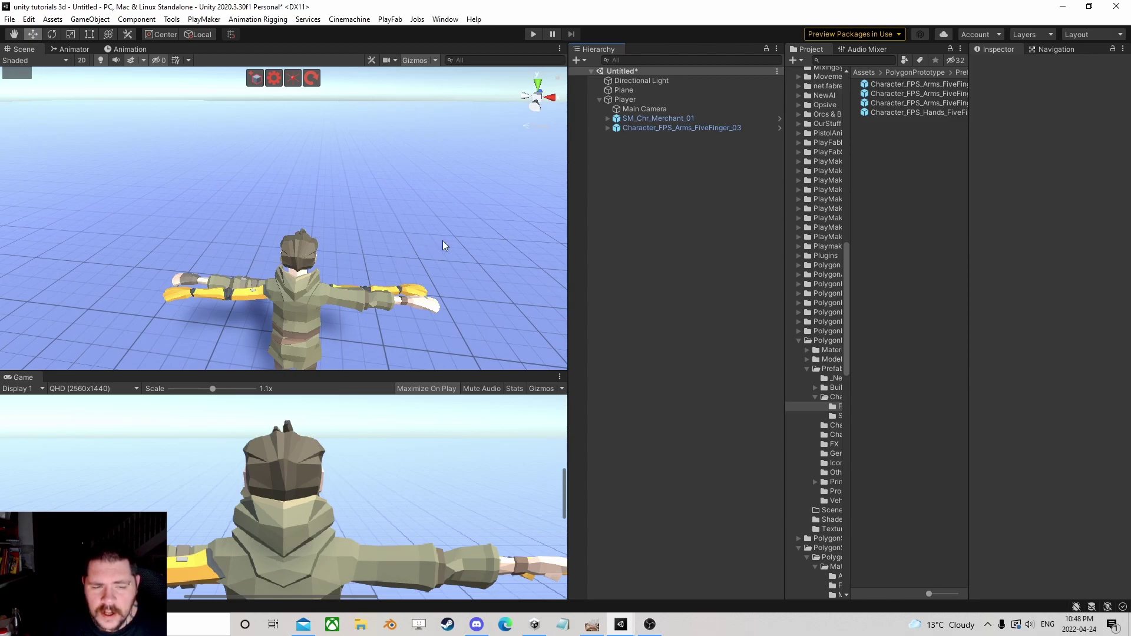
Raise the FPS arms to height 0 with the Y-axis gizmo
click(644, 101)
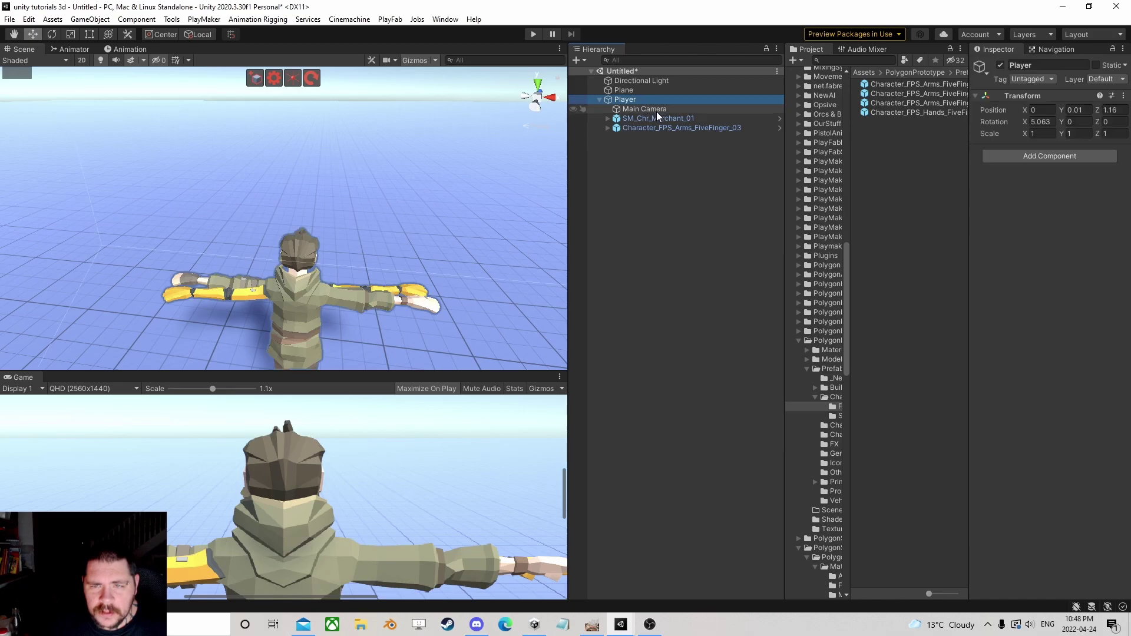
click(656, 118)
click(608, 127)
click(667, 127)
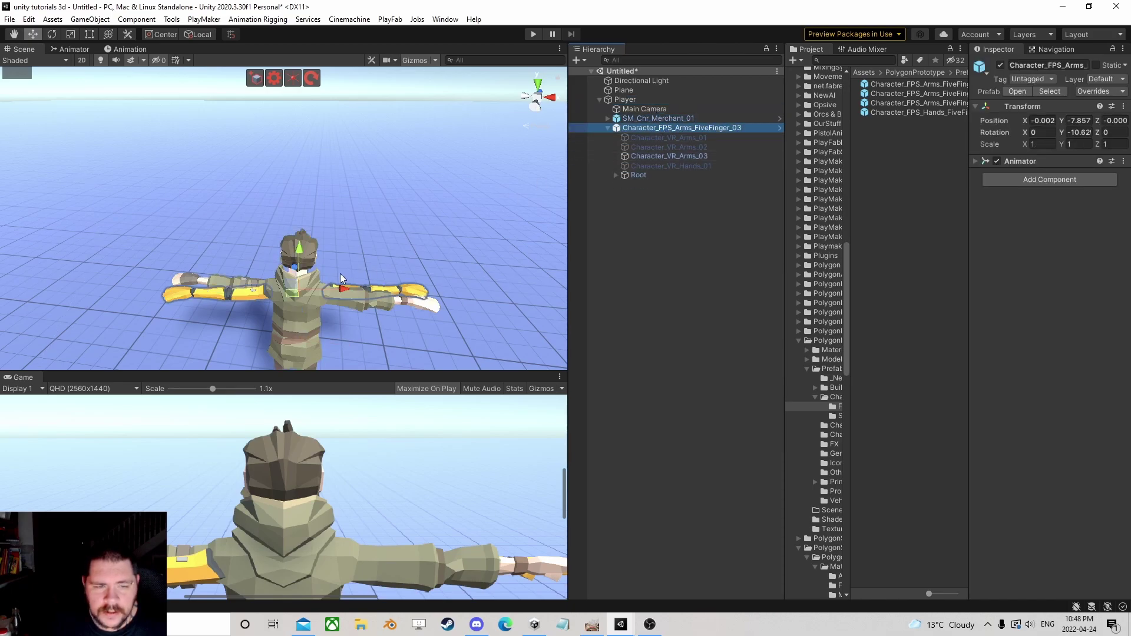
mouse_move(300, 249)
mouse_down()
mouse_move(315, 154)
mouse_move(302, 255)
mouse_up()
Move SM_Chr_Merchant_01 slightly upward and fold away the arms' children
click(641, 118)
mouse_move(297, 298)
mouse_down()
mouse_move(305, 189)
mouse_move(311, 297)
mouse_up()
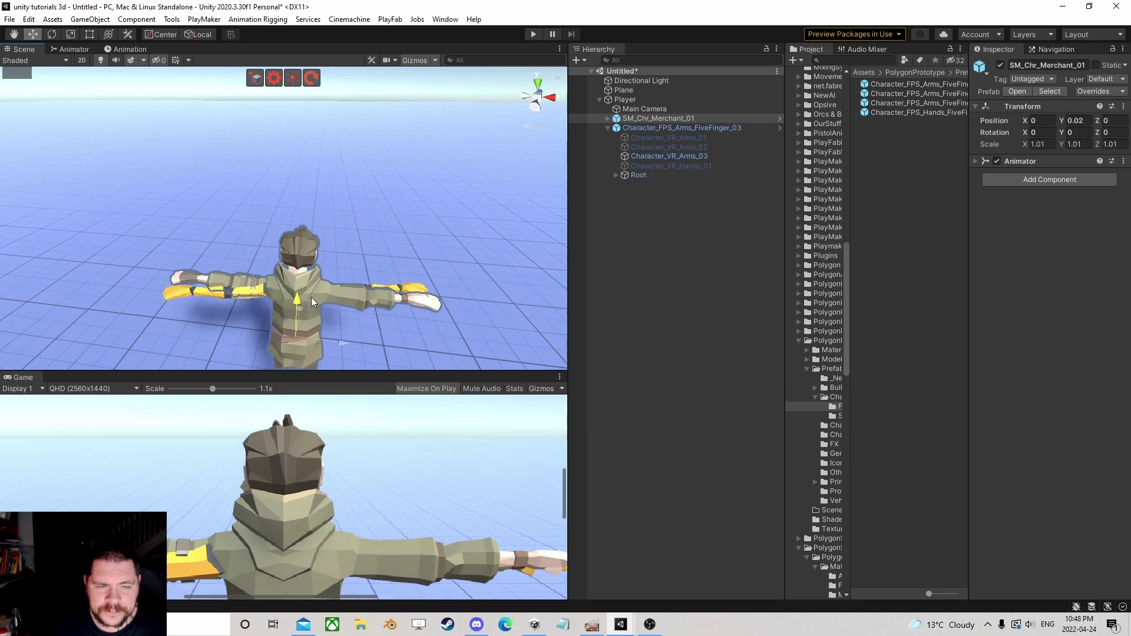
click(607, 128)
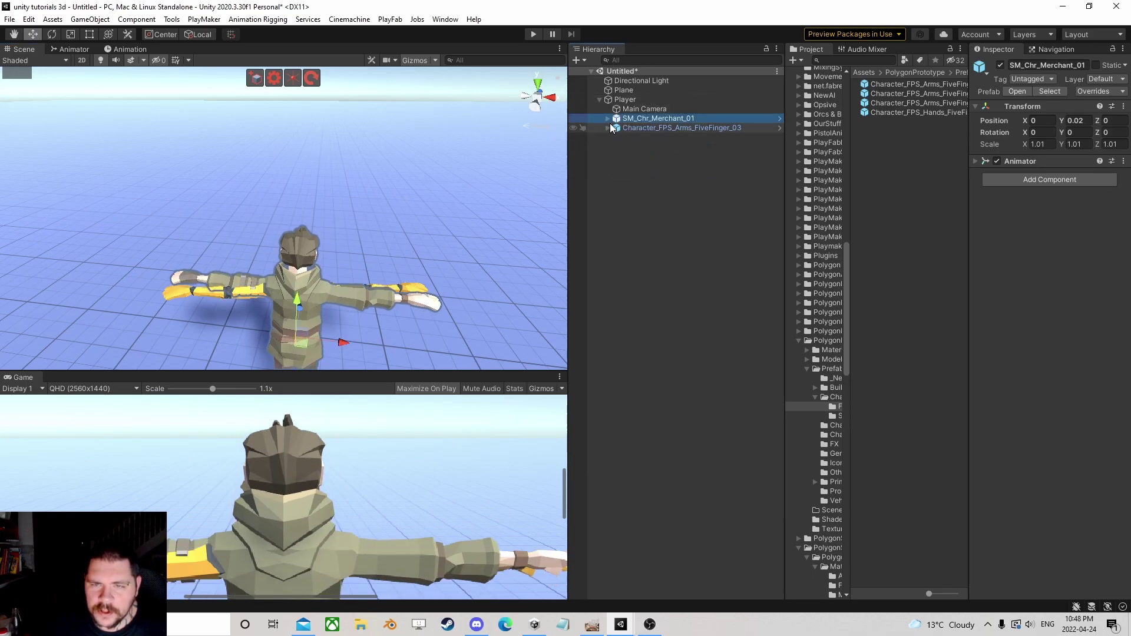
click(655, 126)
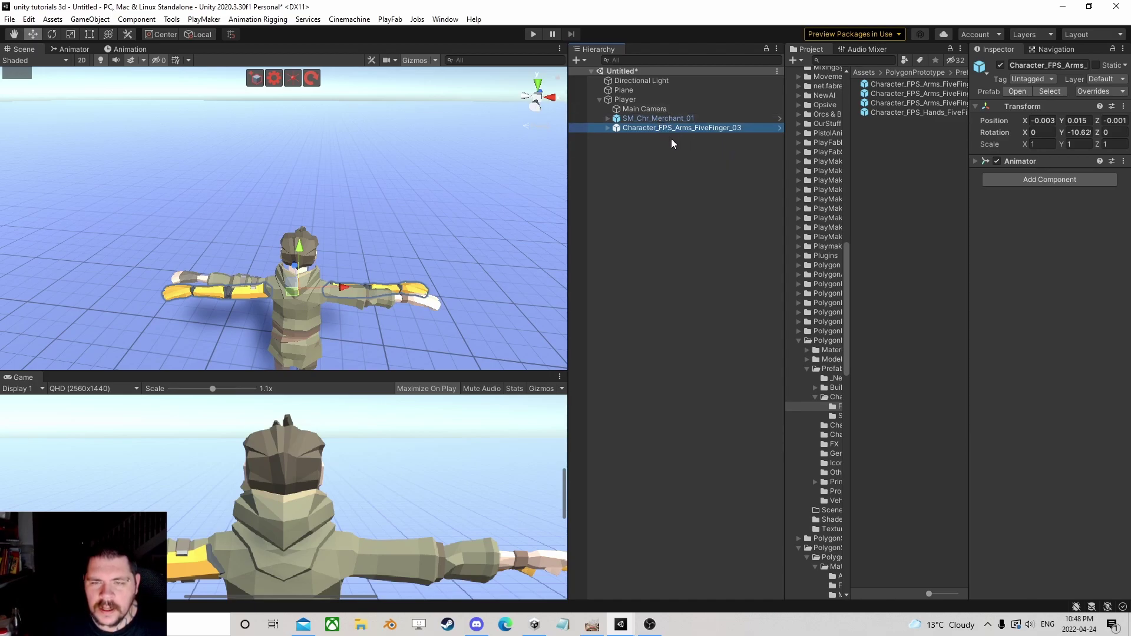
Reselect the Player object to show its transform in the Inspector
click(631, 101)
click(637, 134)
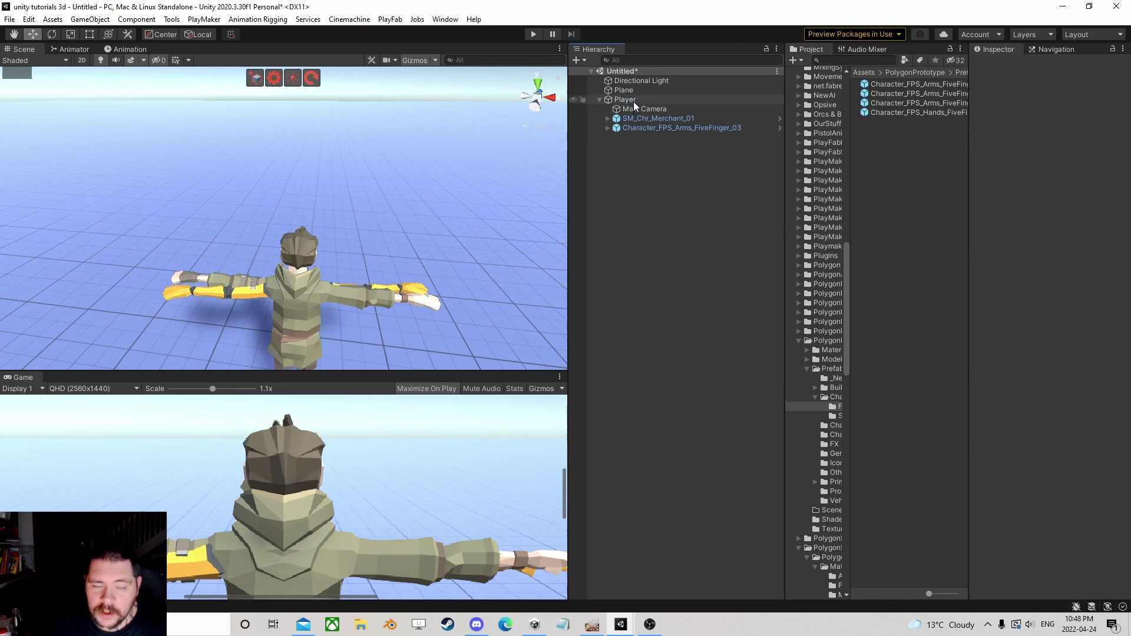
click(634, 101)
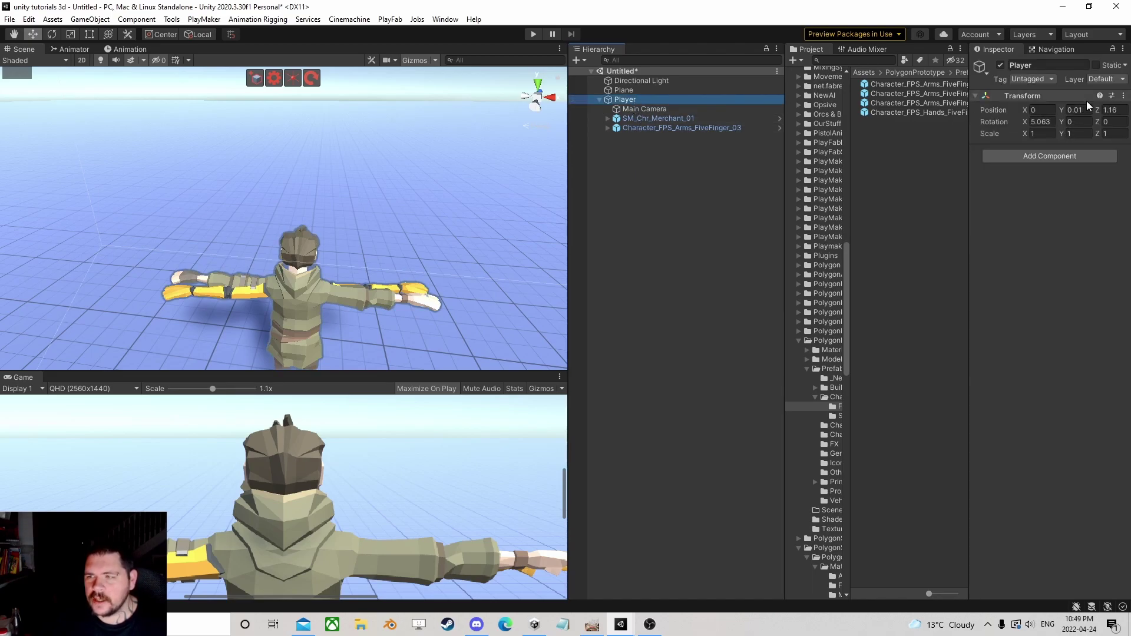
Name User Layer 22 'Show' and User Layer 23 'Invisiable', then reselect Player
click(1091, 77)
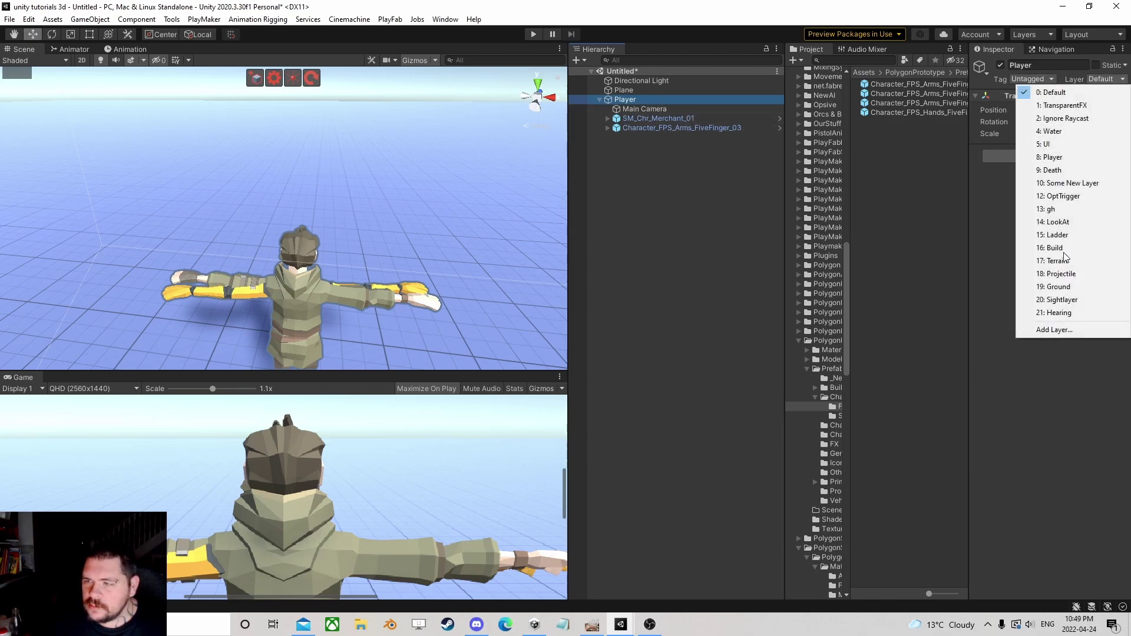
click(1073, 333)
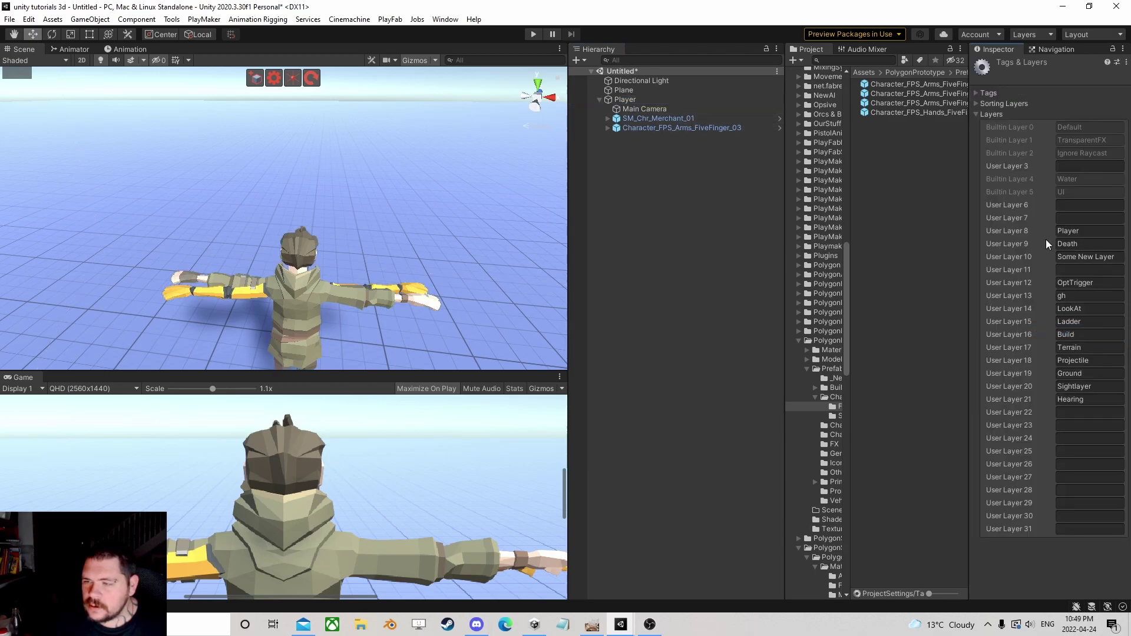
click(1071, 413)
text(Show)
click(1076, 425)
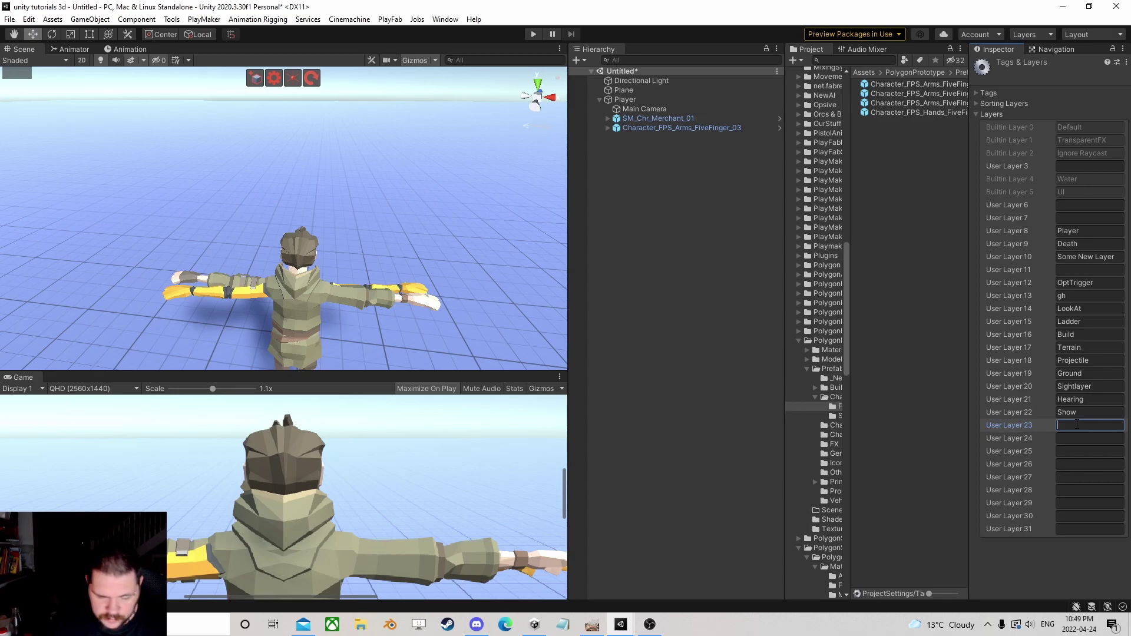
text(Invisiable)
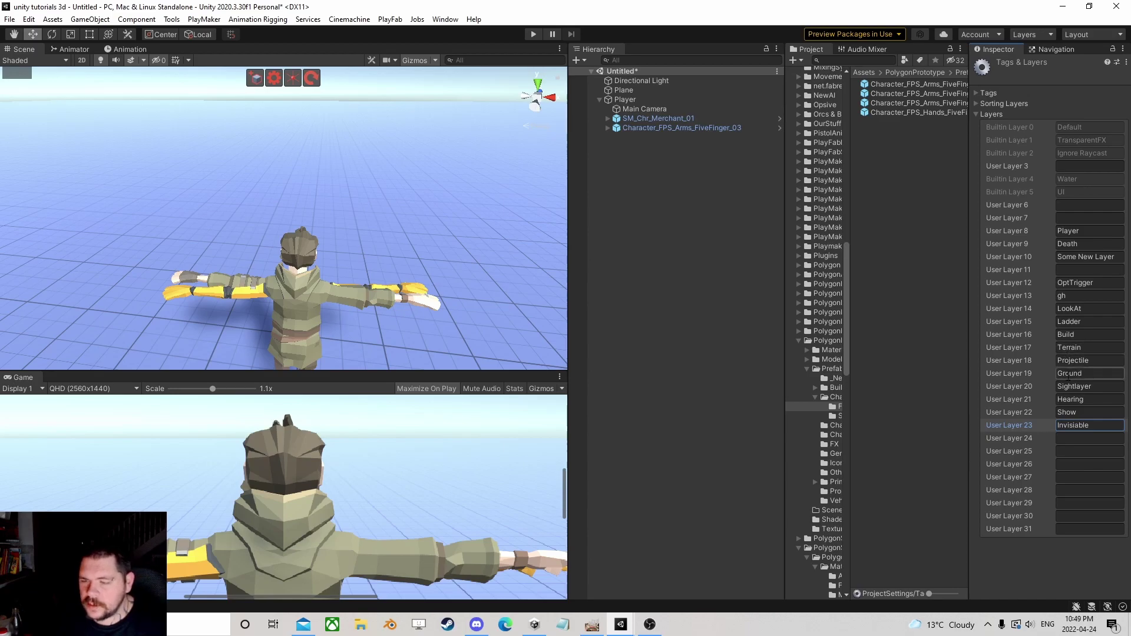
click(641, 100)
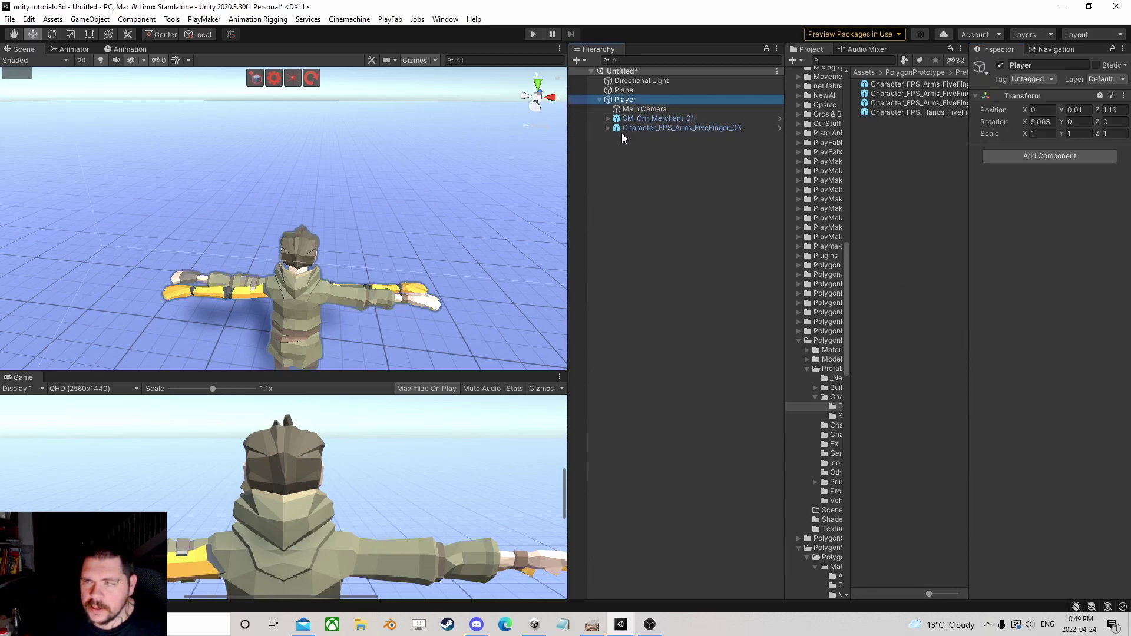
Uncheck Invisiable in the Main Camera's Culling Mask, then reselect Player
click(634, 109)
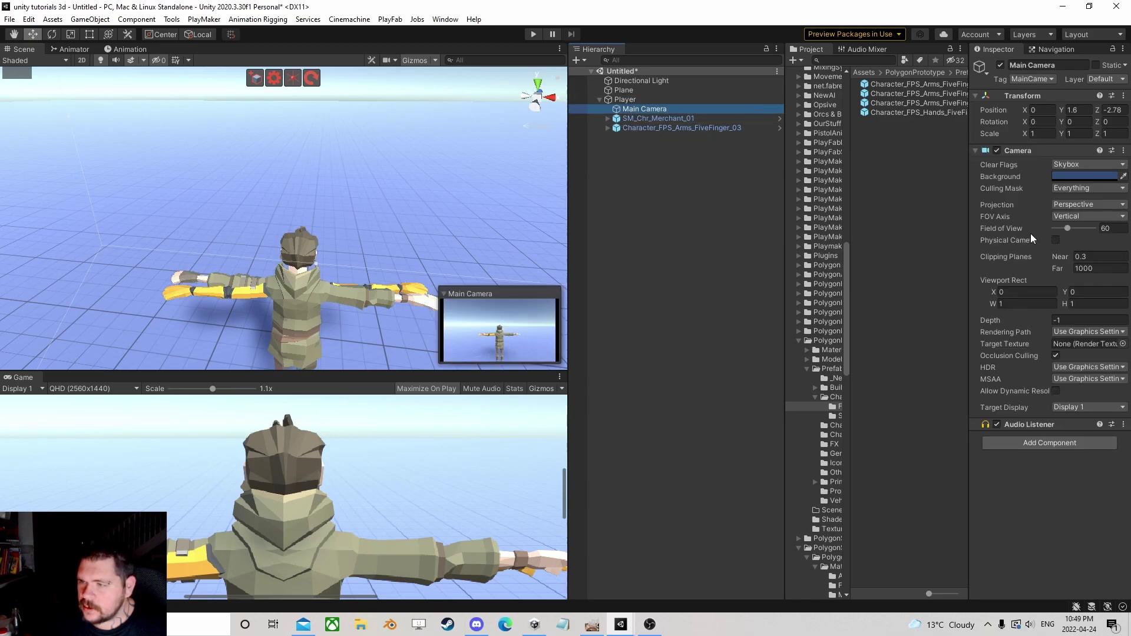
click(1072, 188)
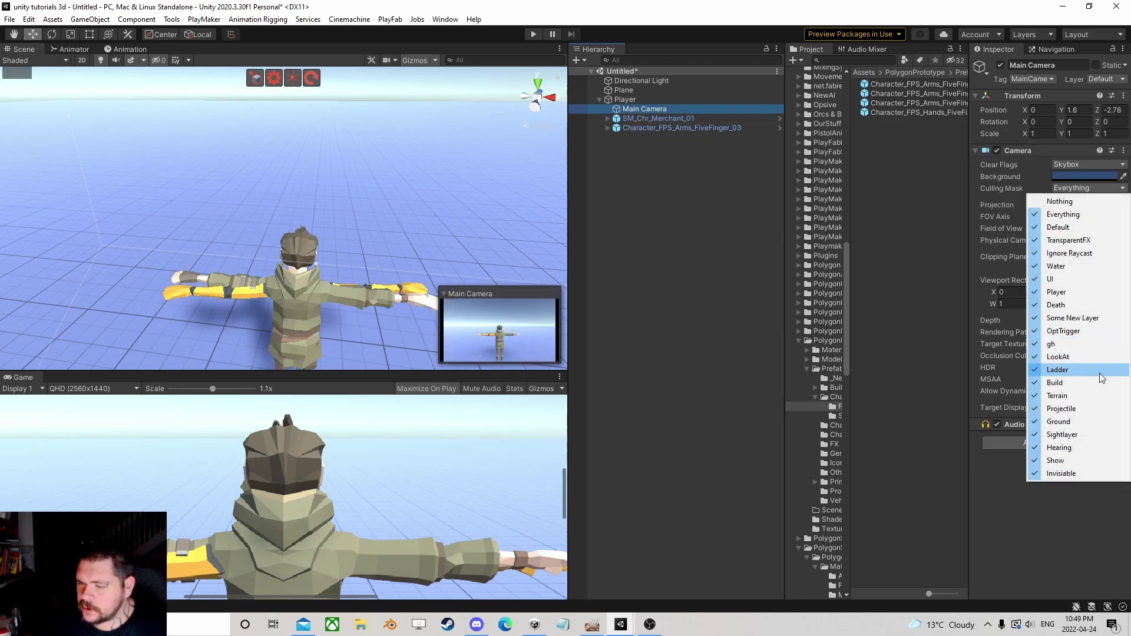
click(1069, 474)
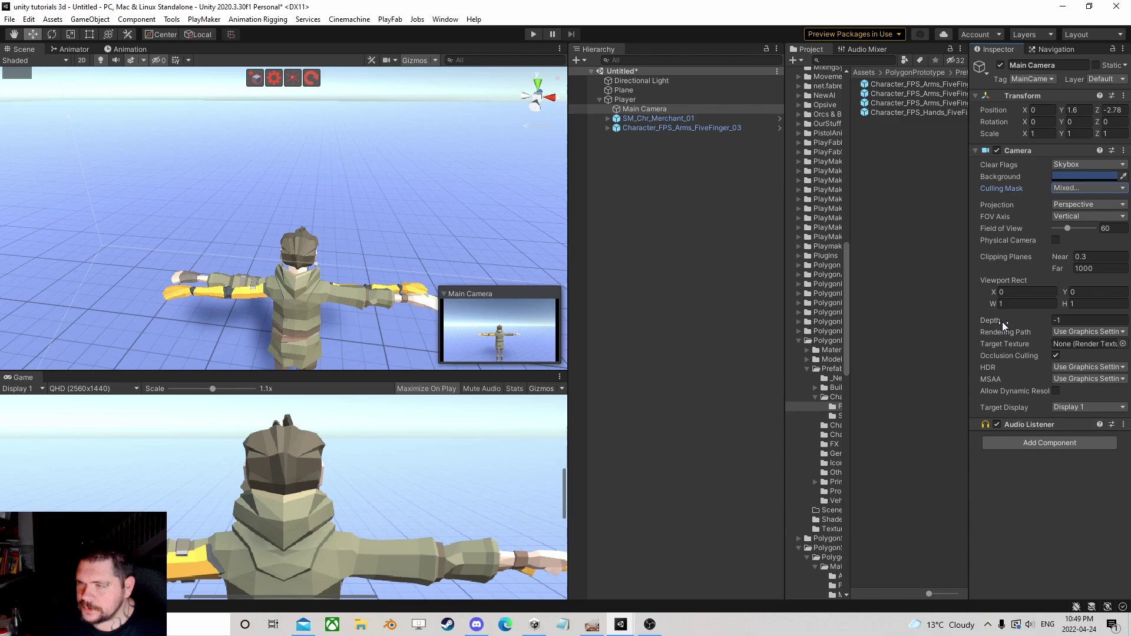
click(1066, 187)
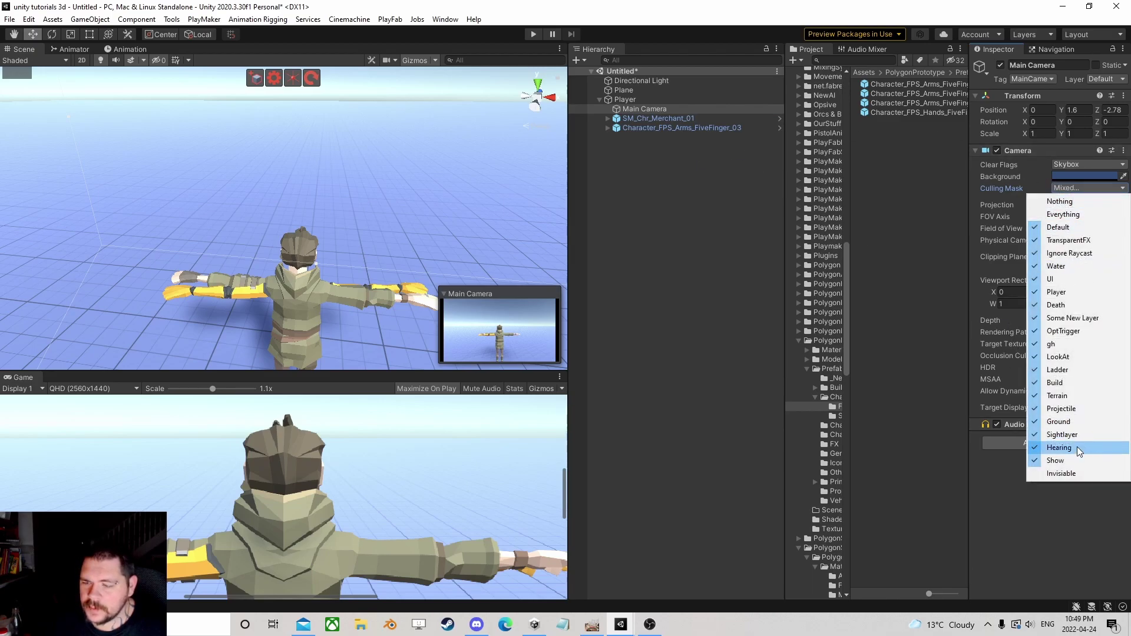
click(672, 157)
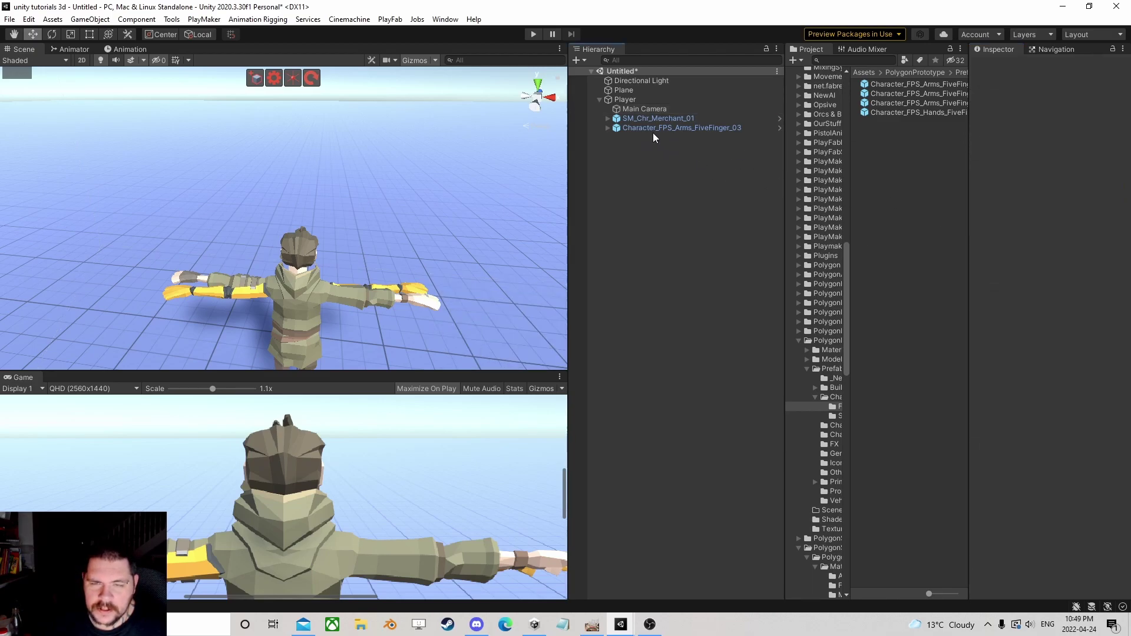
click(630, 99)
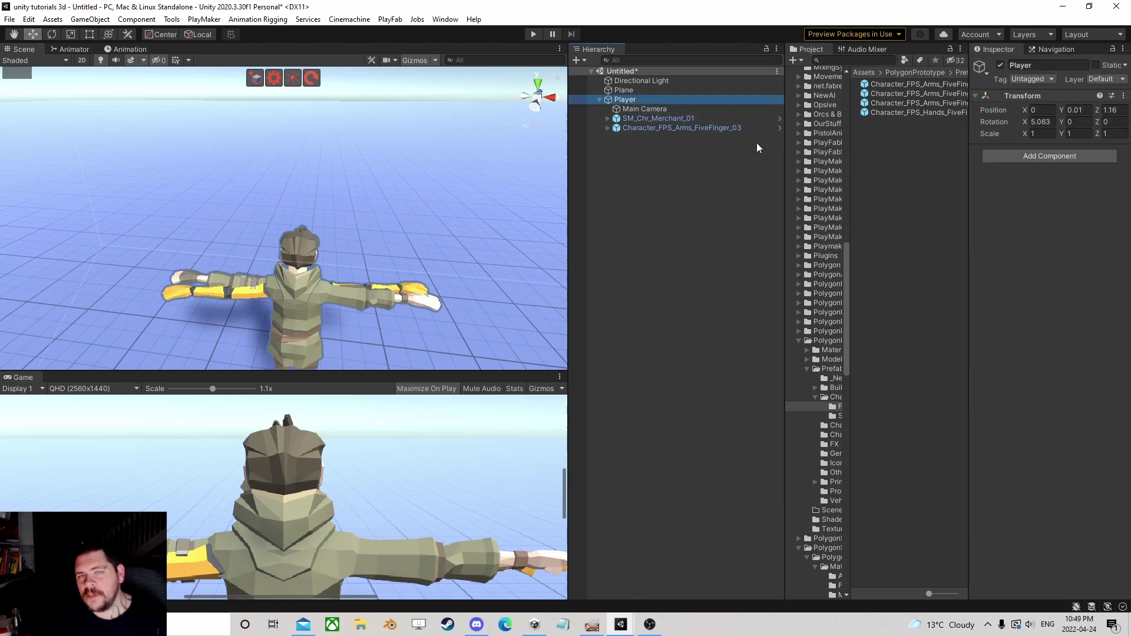
Add a PlayMakerFSM component to Player by searching 'fsm'
click(1028, 157)
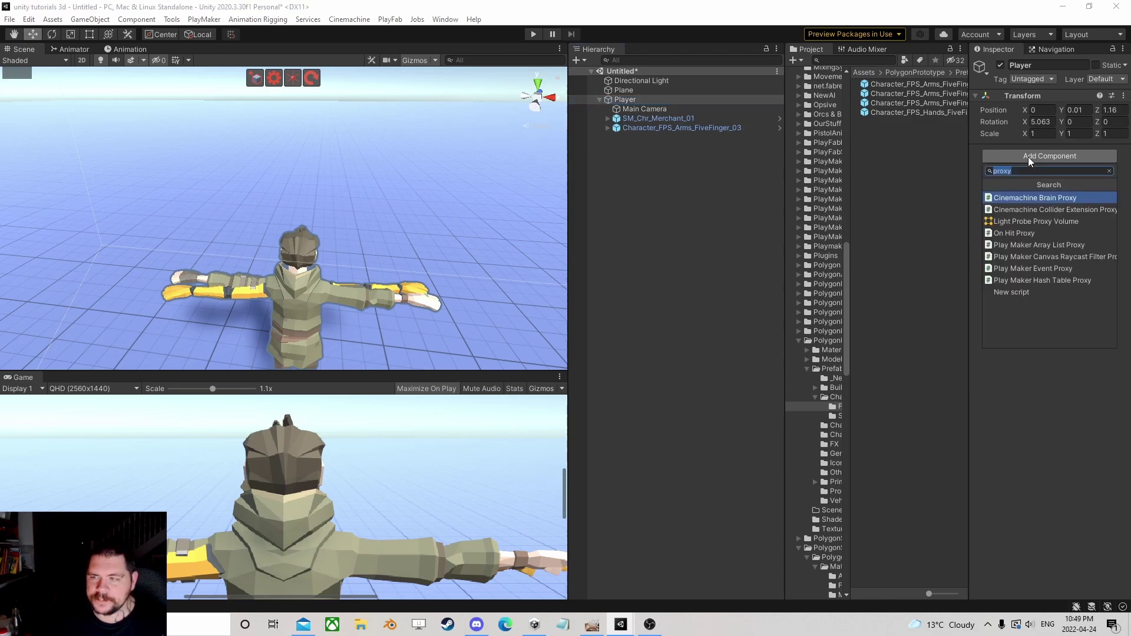
text(fsm)
click(1044, 224)
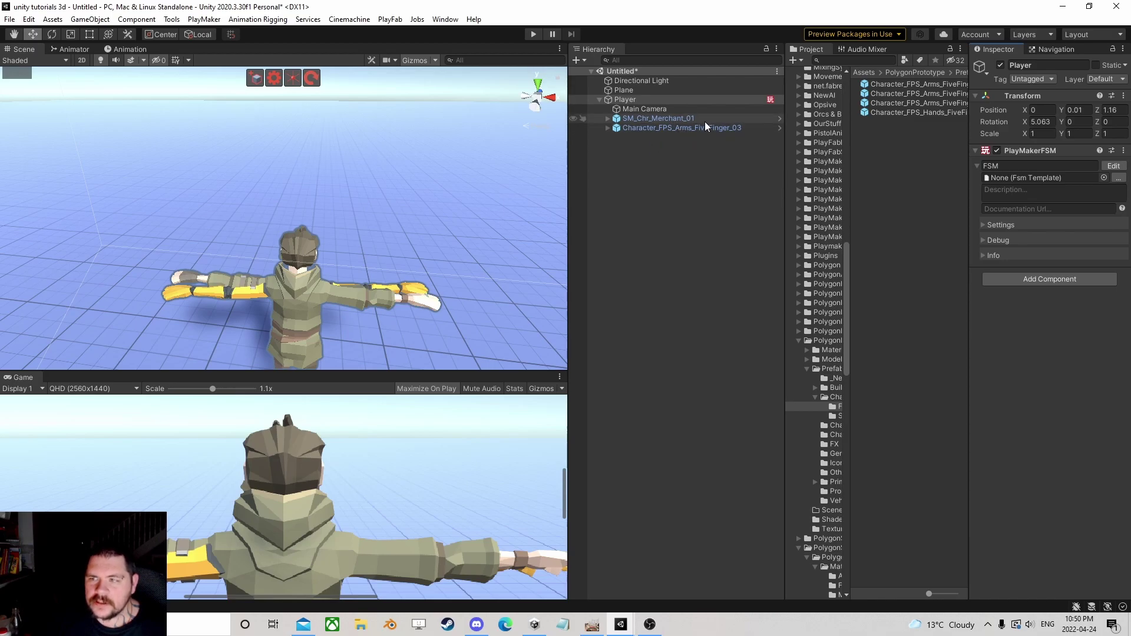
Rename the FSM to PhotonView and show its Variables in the PlayMaker editor
click(1011, 165)
text(P)
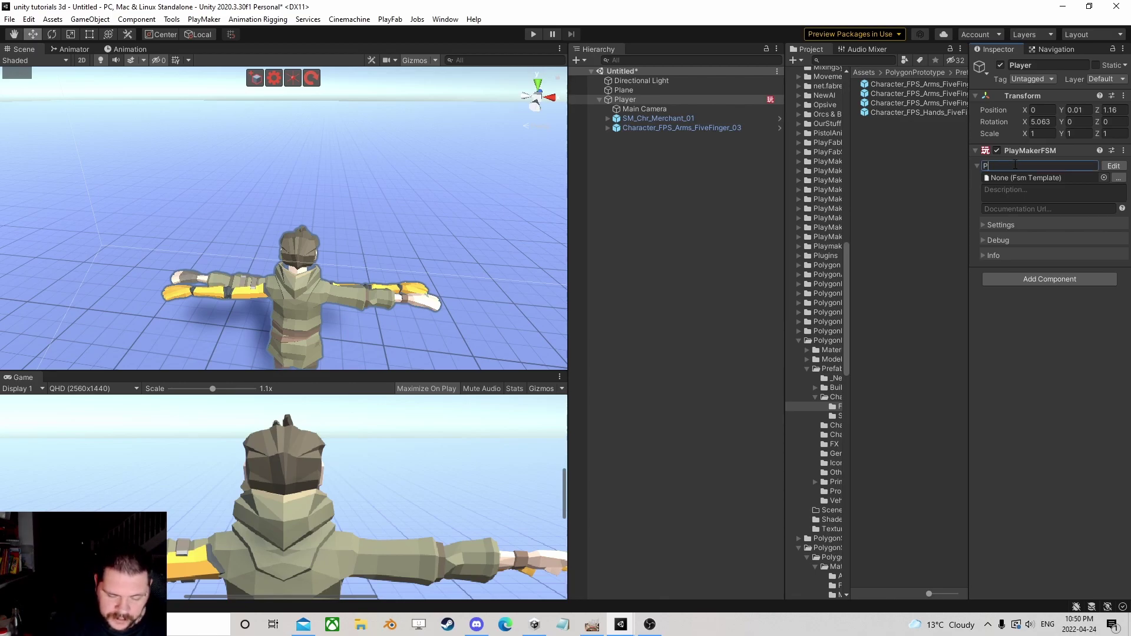
text(hotonView)
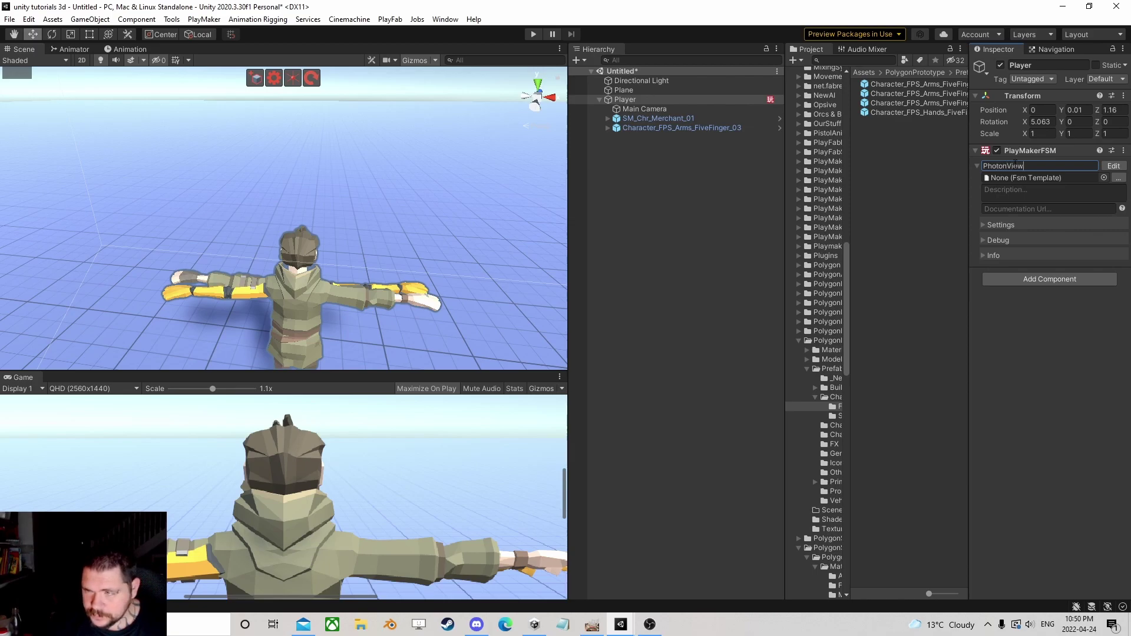
click(1104, 177)
click(816, 142)
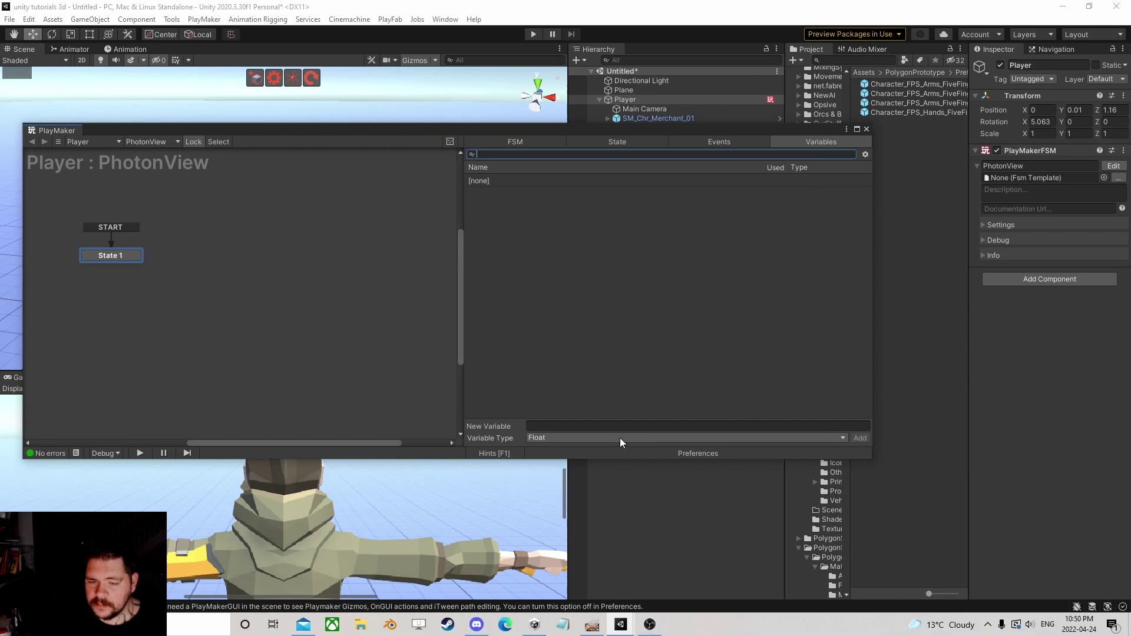
Add an Int variable named ID marked as Input, then close PlayMaker
click(569, 438)
click(548, 188)
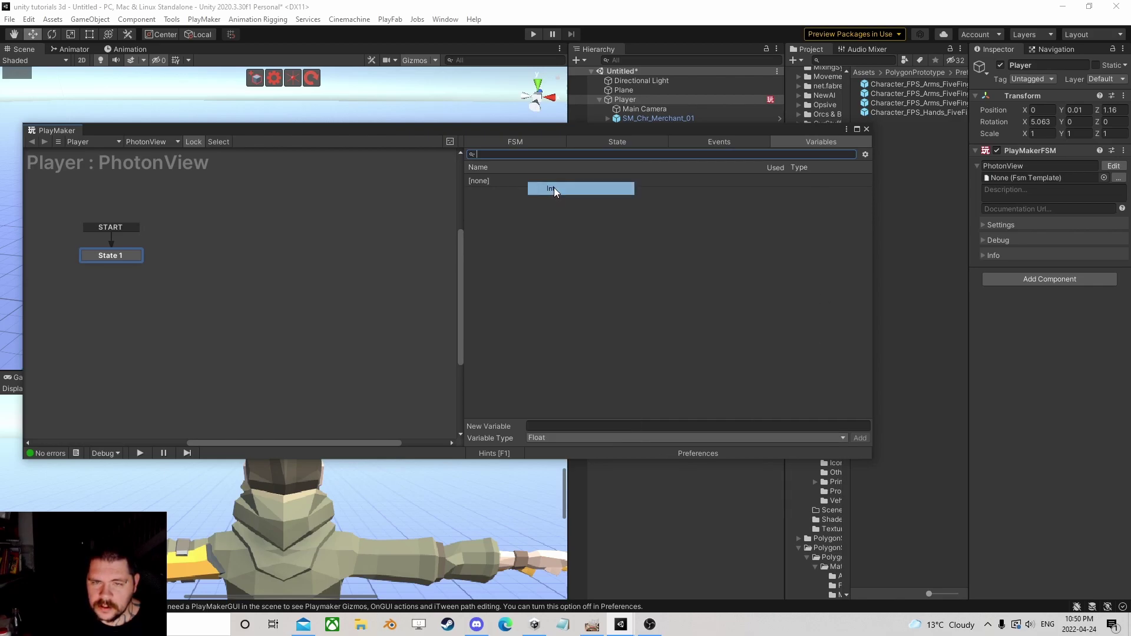
click(546, 427)
text(ID)
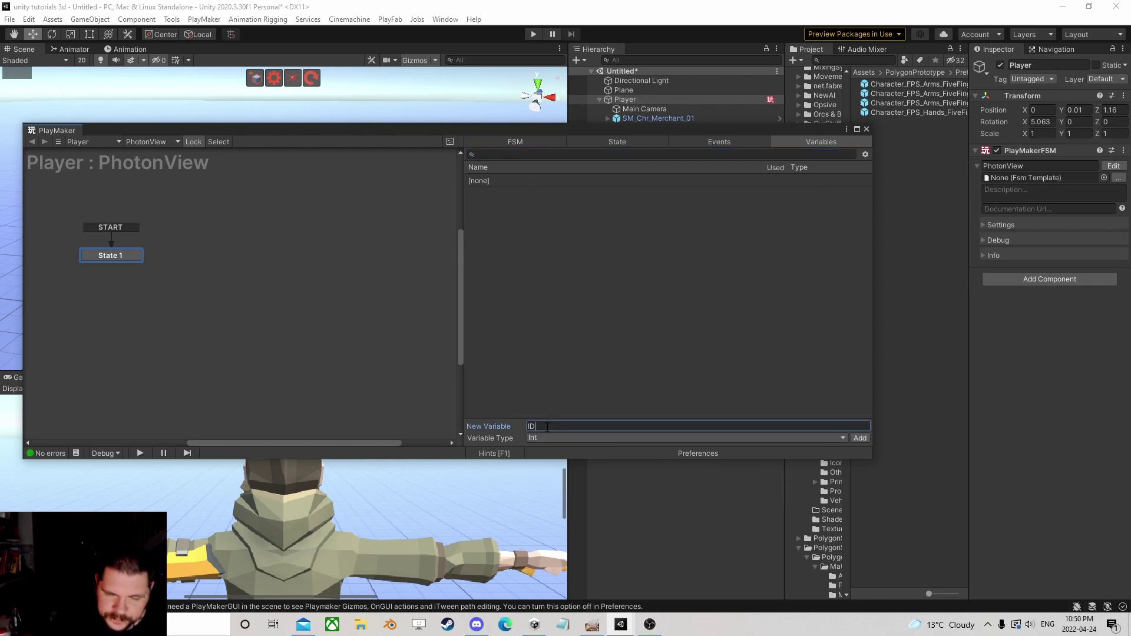
key(Return)
click(531, 427)
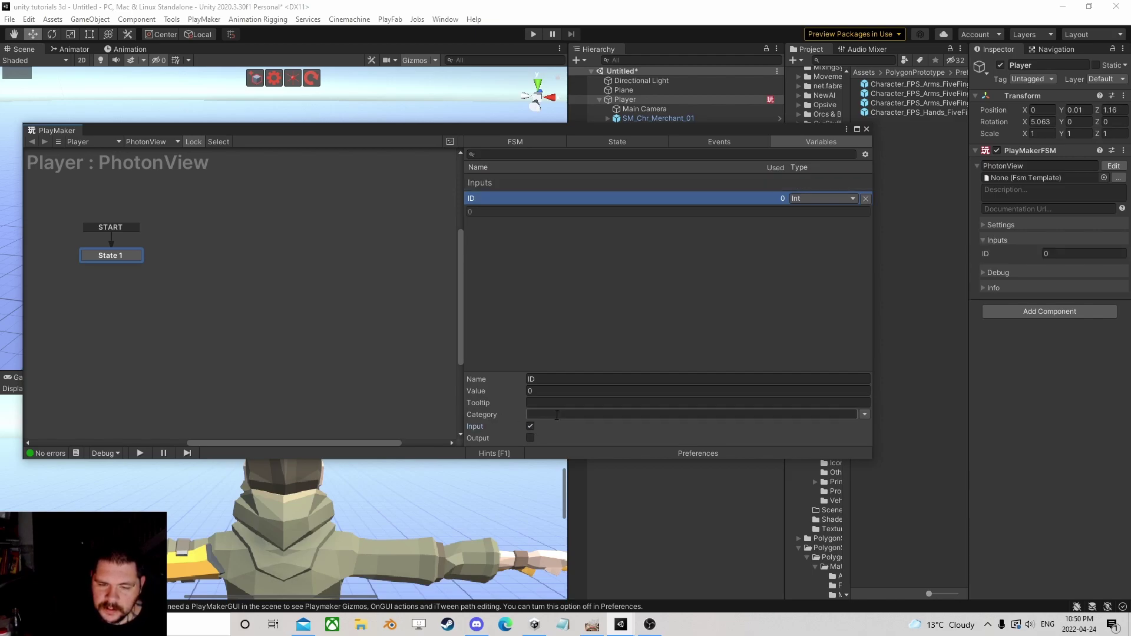
click(867, 128)
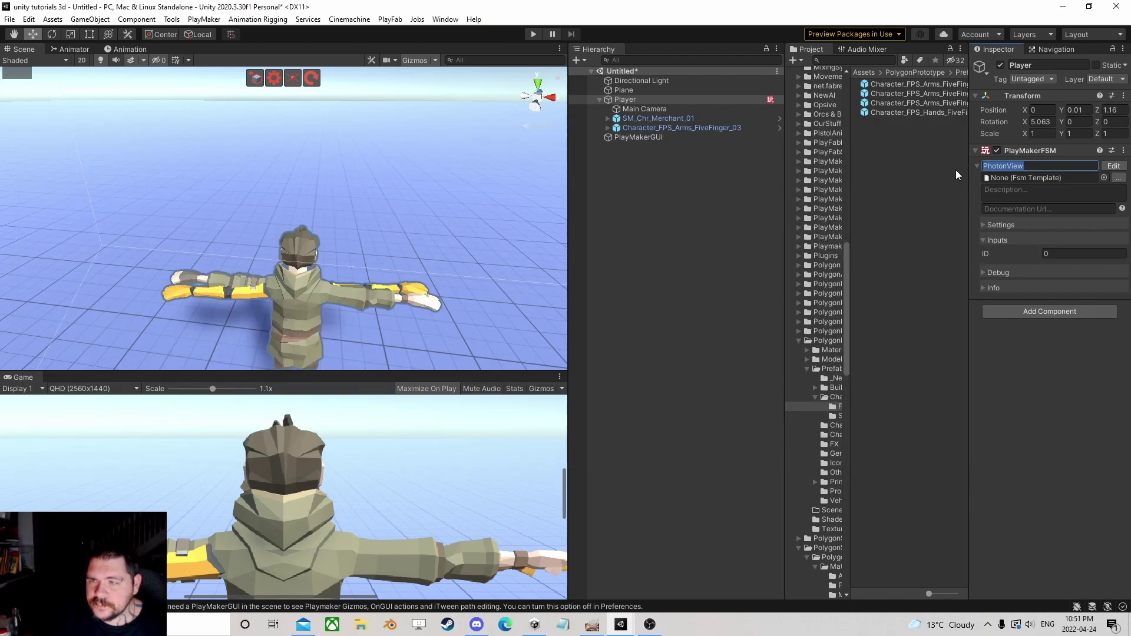
Add a second PlayMakerFSM to Player and give its State 1 a Get Fsm Int action
click(1041, 312)
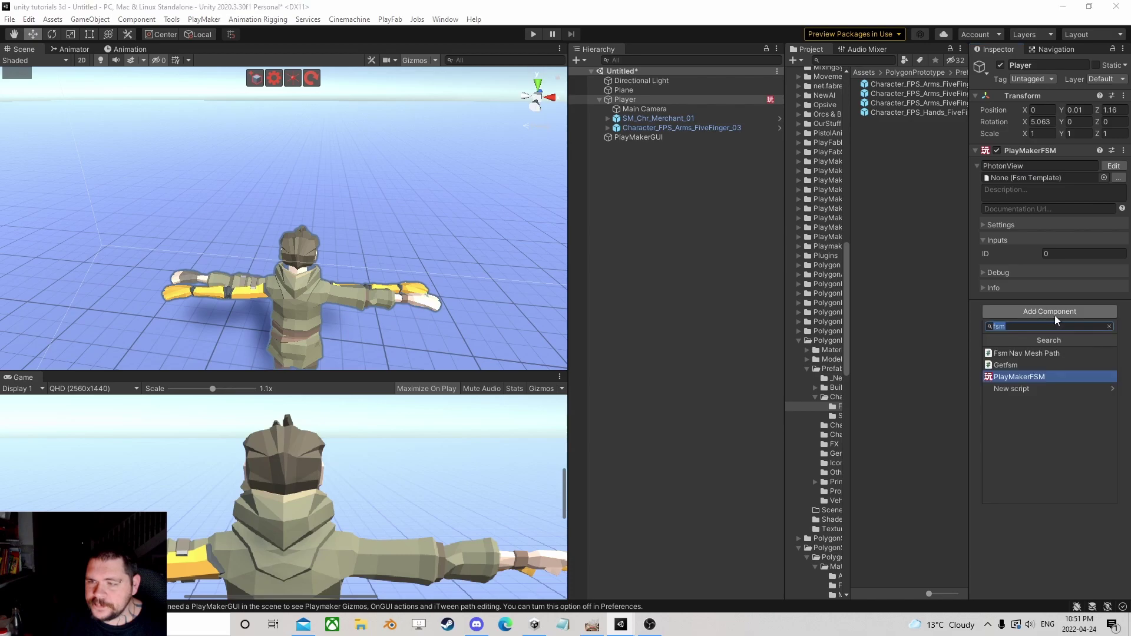
click(1025, 373)
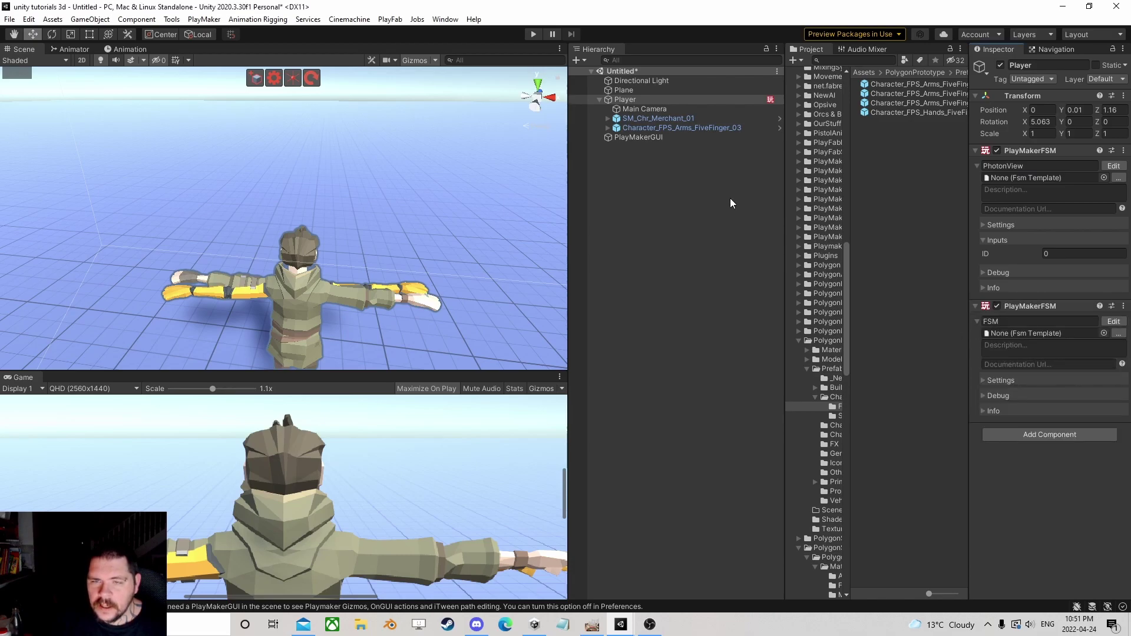
click(1110, 324)
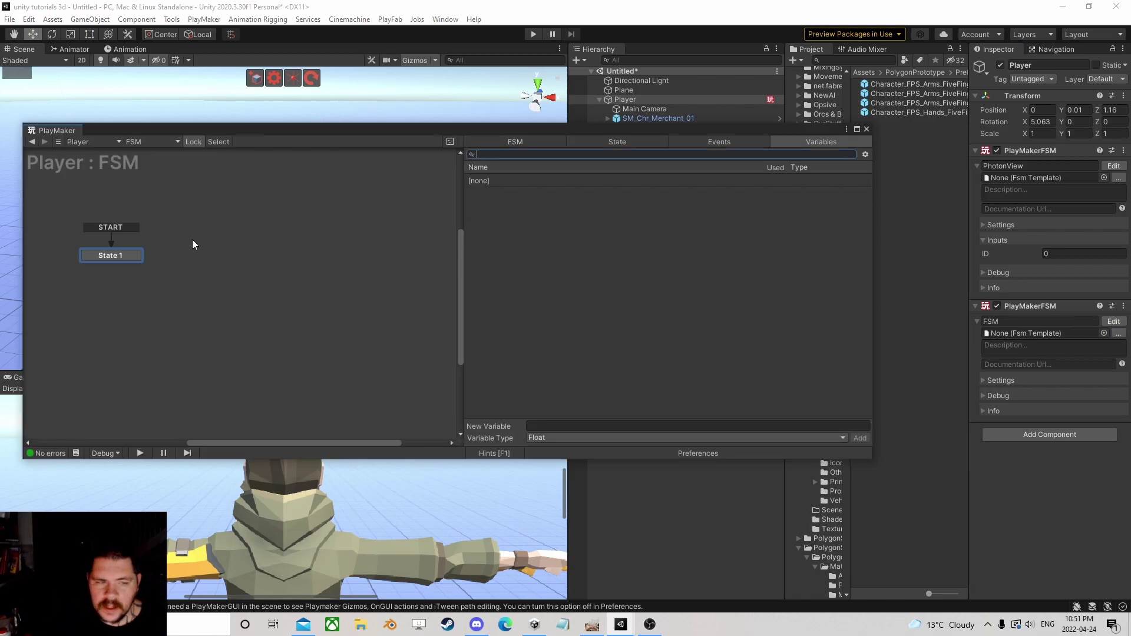
click(119, 254)
click(854, 438)
text(get )
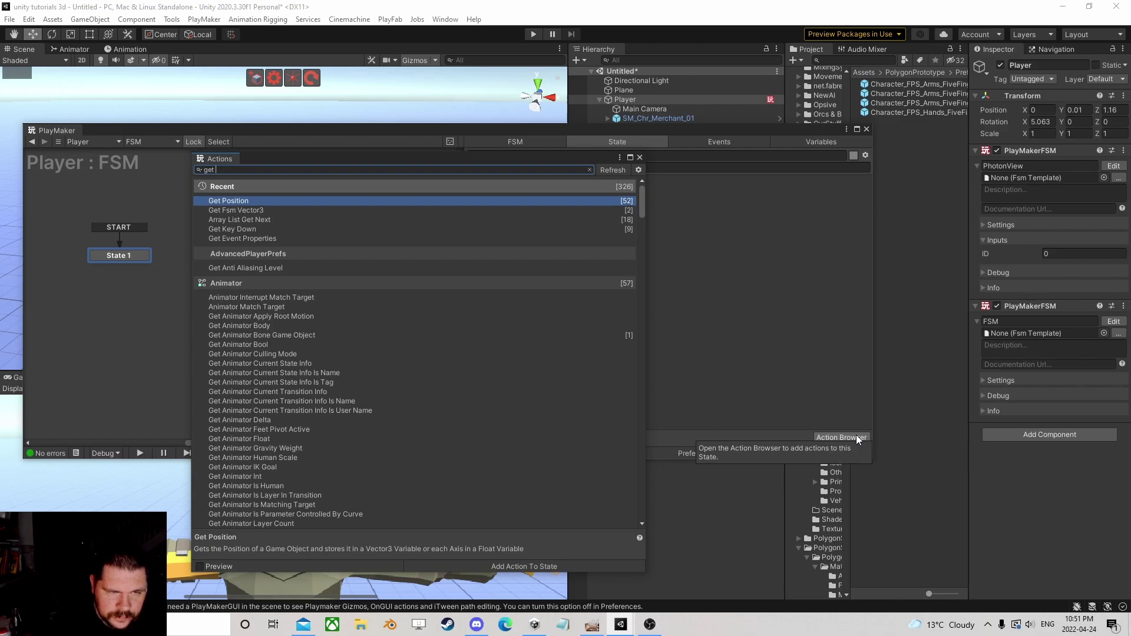
text(fsm int)
key(Return)
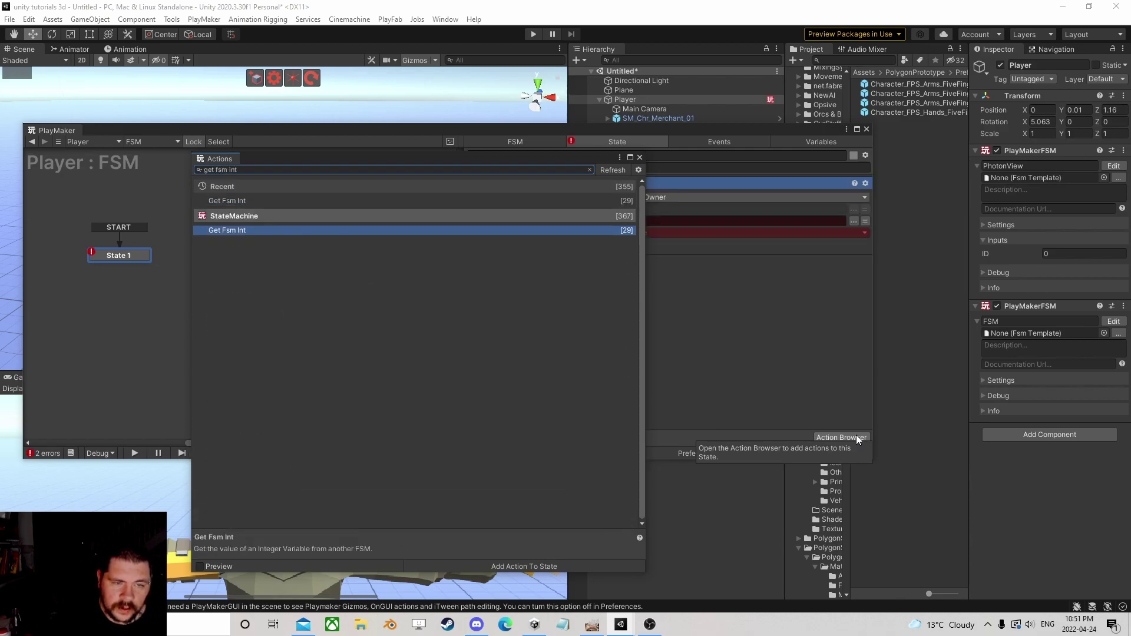
click(640, 158)
Set Get Fsm Int to read ID from PhotonView into a new ID variable
click(855, 211)
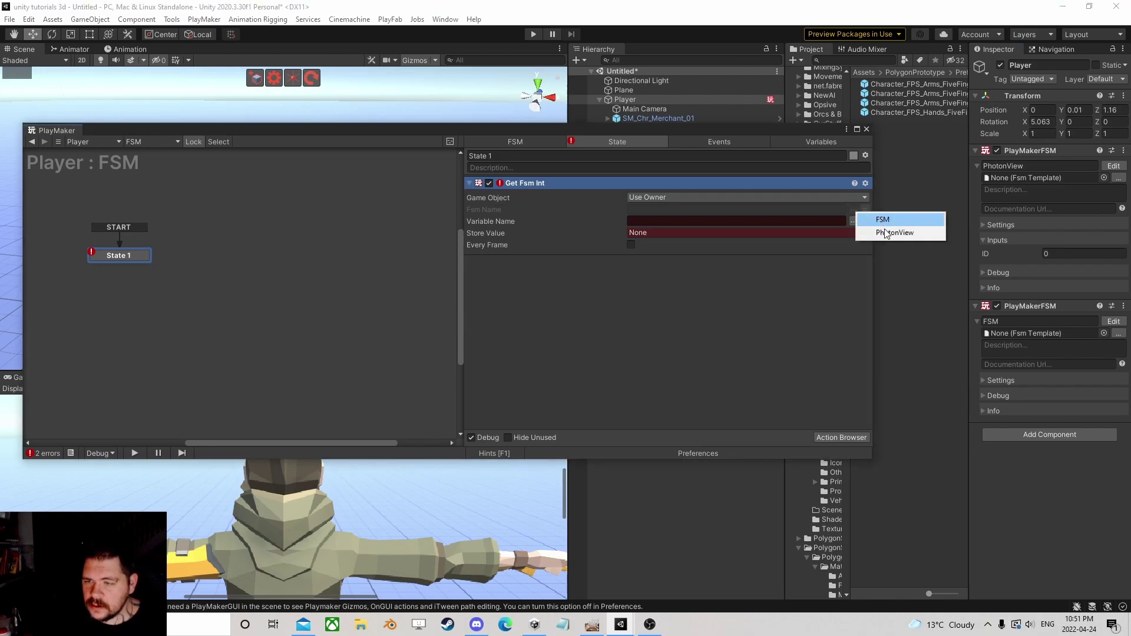
click(902, 231)
click(860, 223)
click(876, 230)
click(700, 234)
click(662, 275)
text(ID)
key(Return)
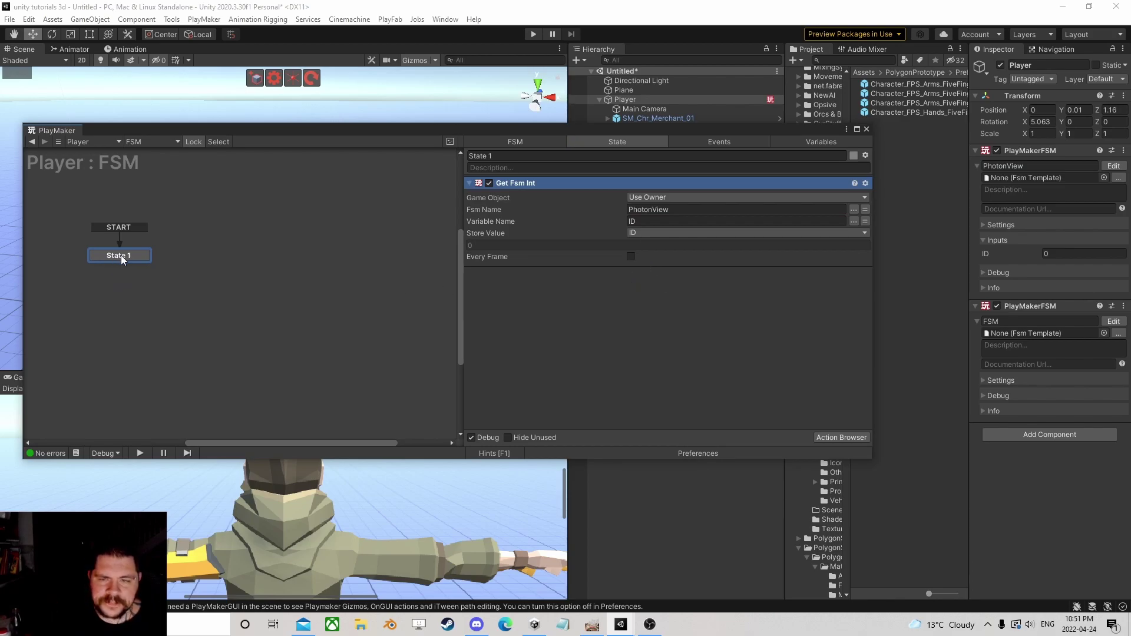
Add a Build String action to State 1 and place it below Get Fsm Int
click(840, 438)
text(buid)
key(BackSpace)
key(BackSpace)
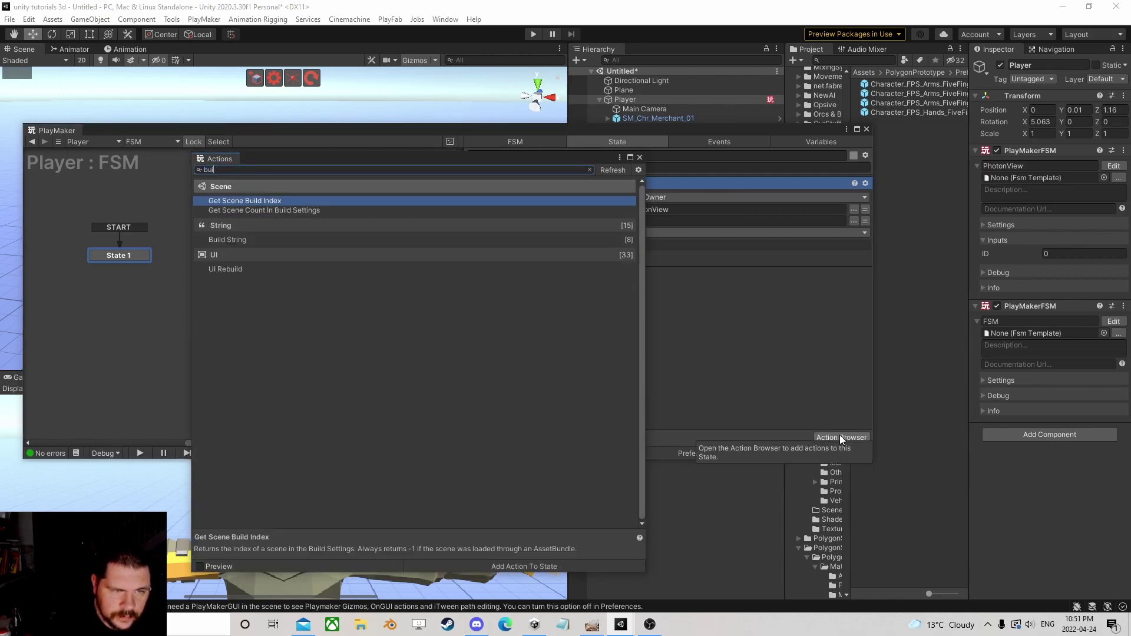
text(ld)
key(Down)
key(Down)
key(Return)
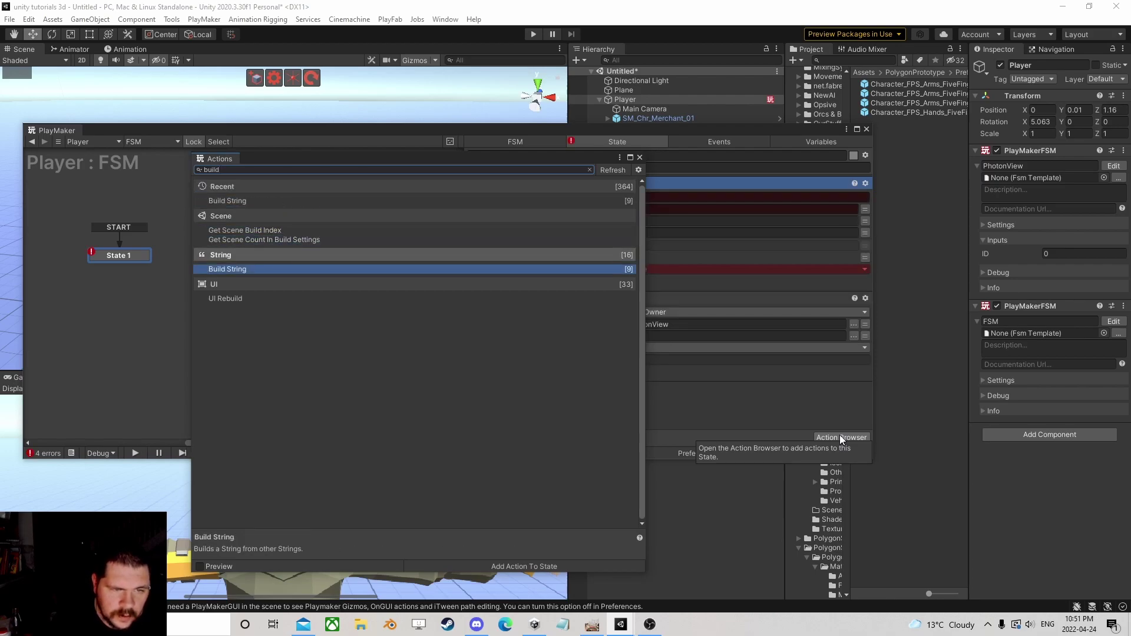
click(640, 157)
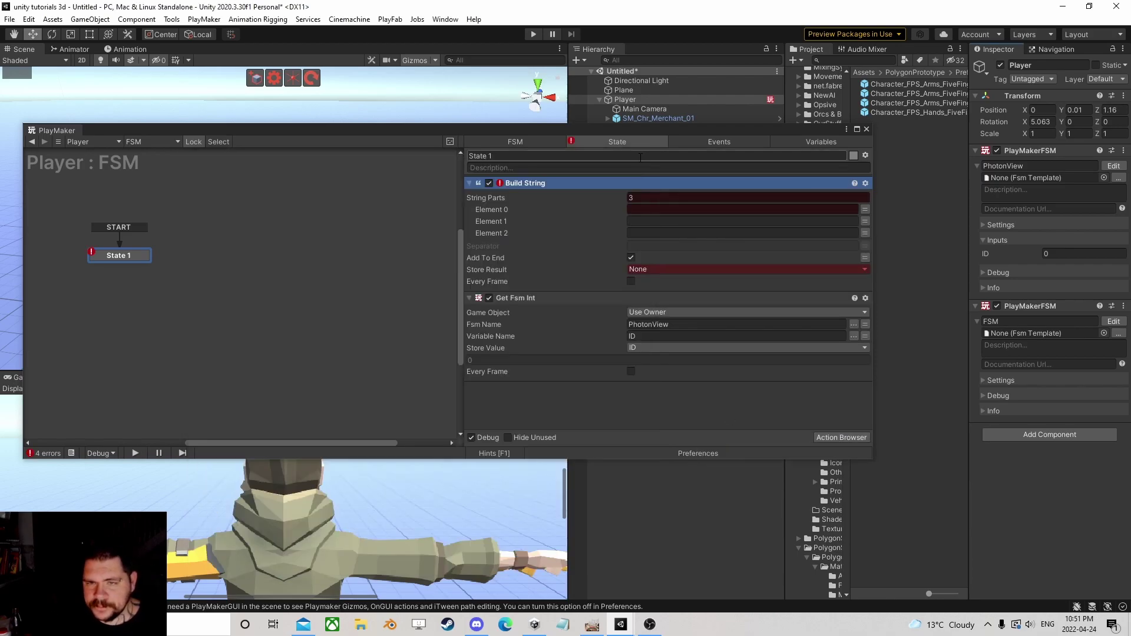
drag(536, 187, 624, 401)
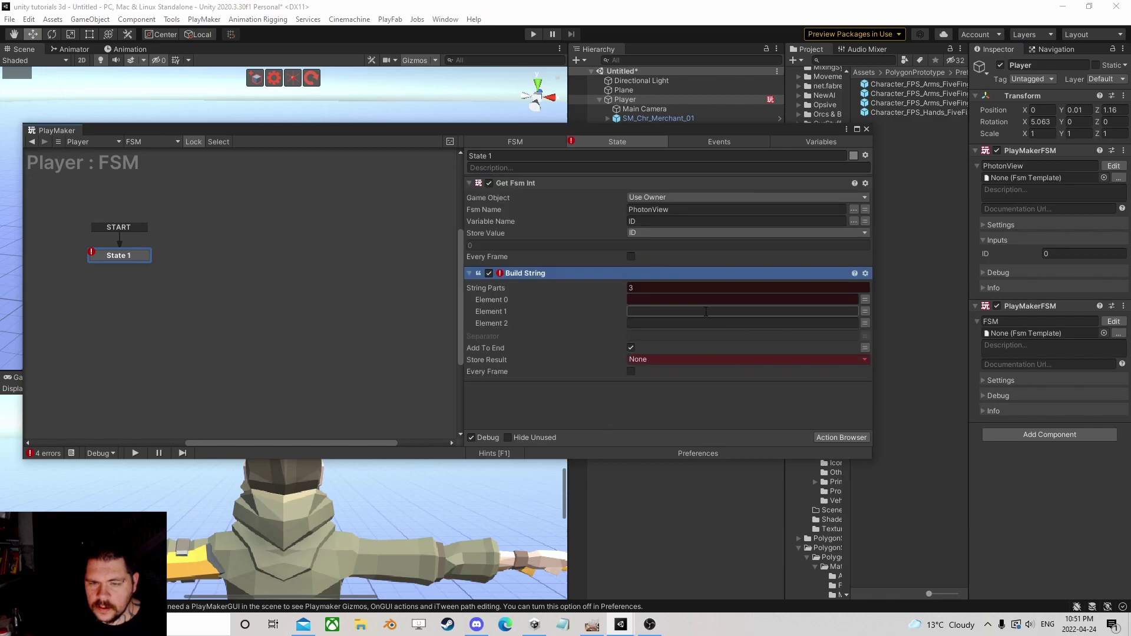
Set Build String to 1 part using converted ID, storing into new Data, Add To End off
click(648, 288)
text(1)
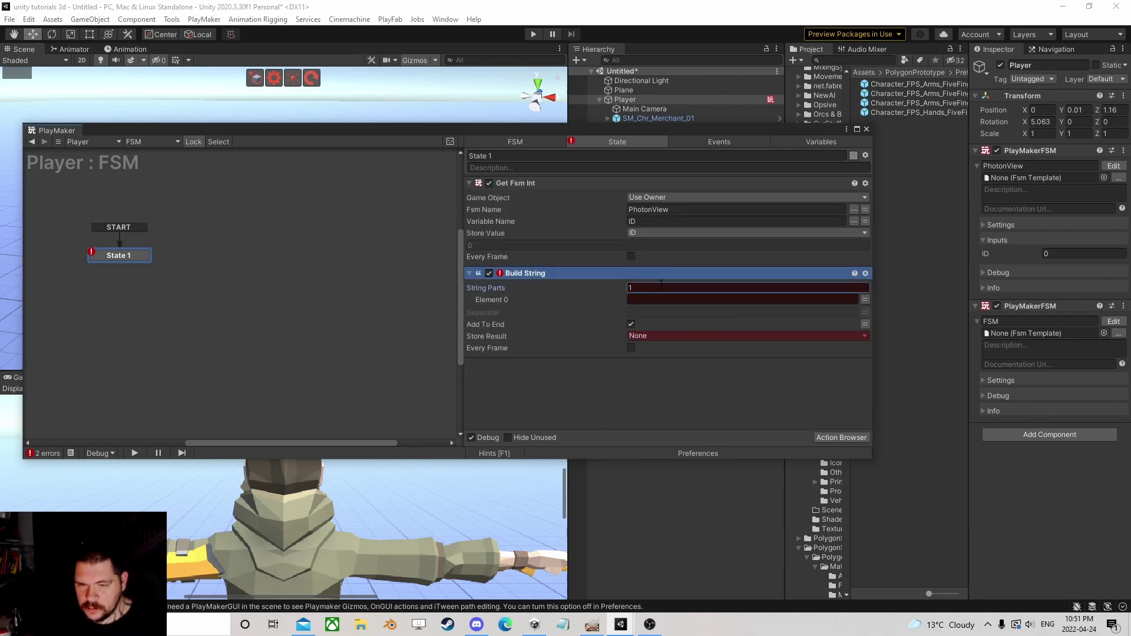
click(865, 299)
click(804, 300)
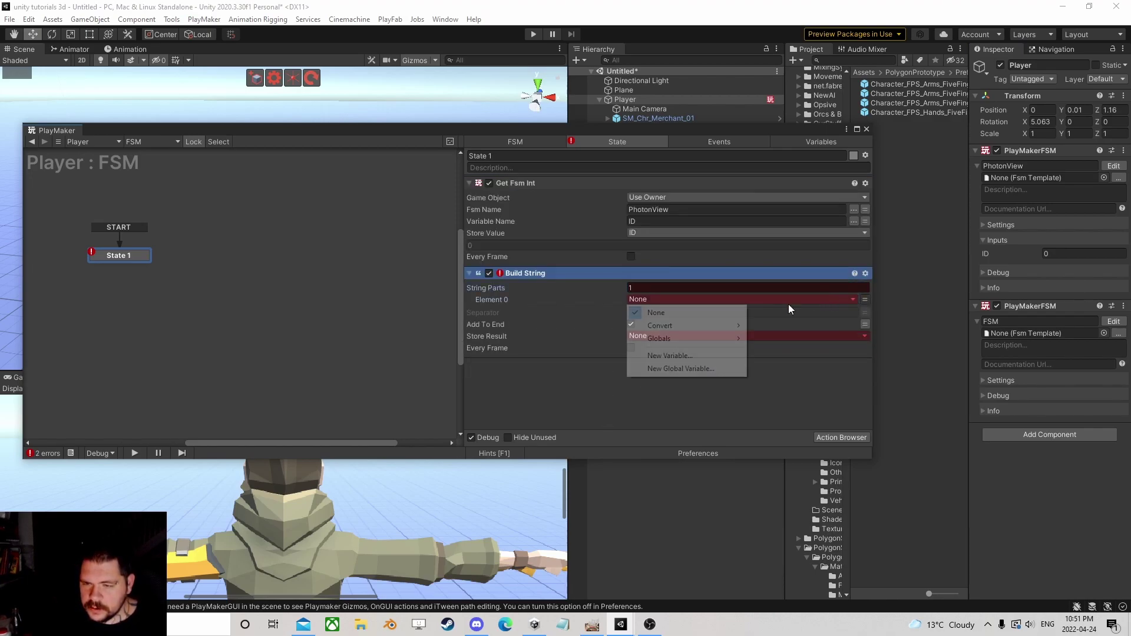
mouse_move(668, 327)
click(793, 326)
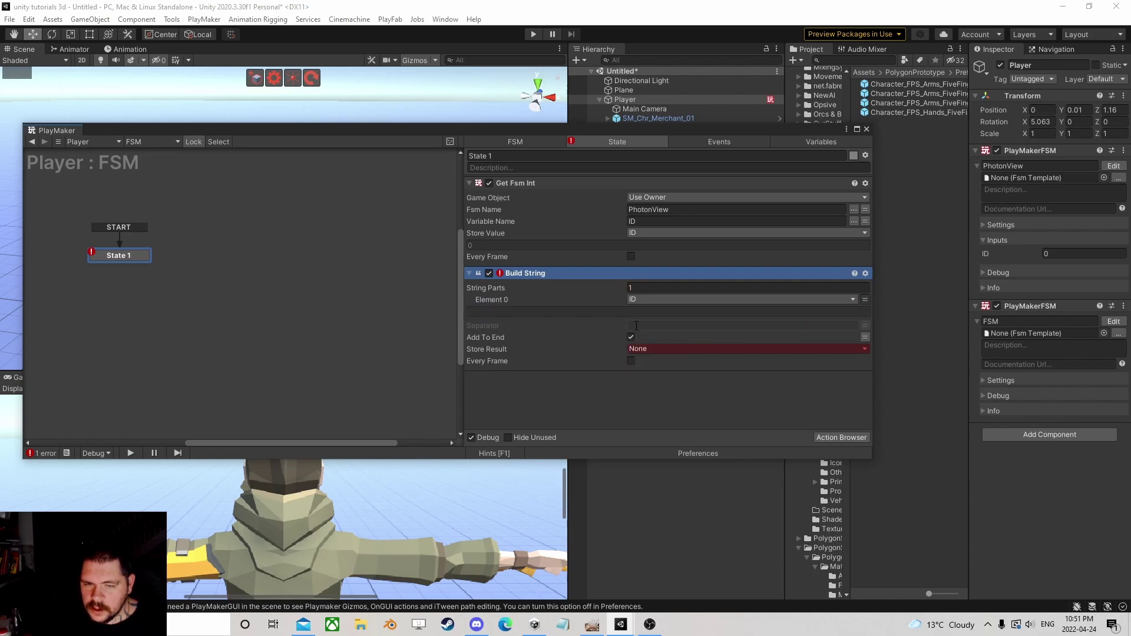
click(640, 349)
click(663, 390)
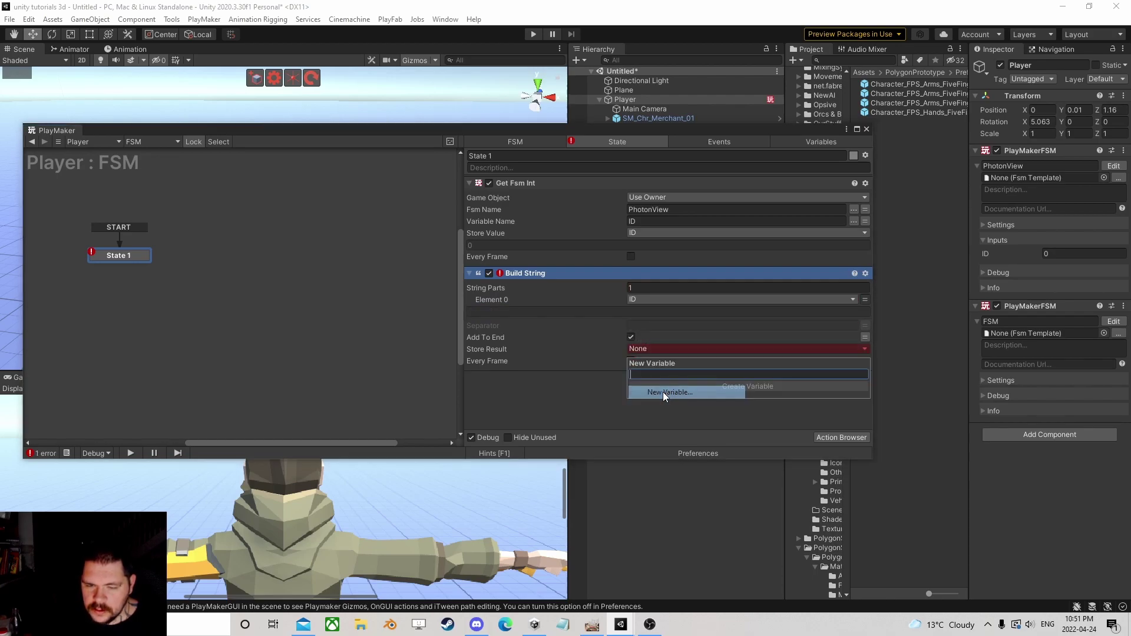
text(Data)
click(674, 387)
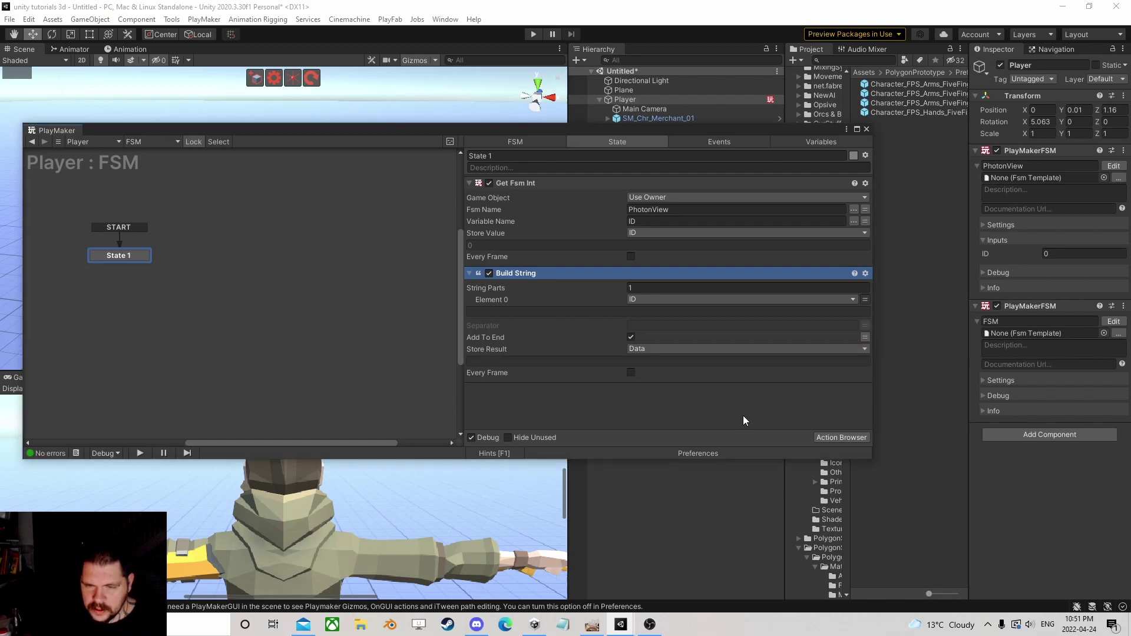
click(631, 337)
Add a Send Event action to State 1
click(864, 441)
text(send)
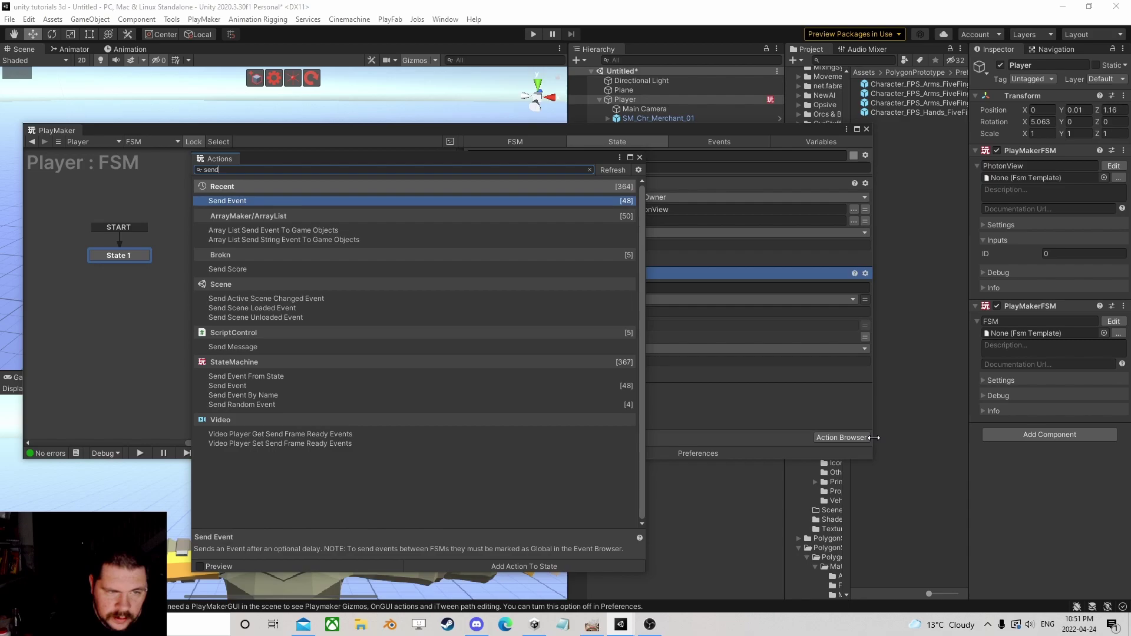
key(Return)
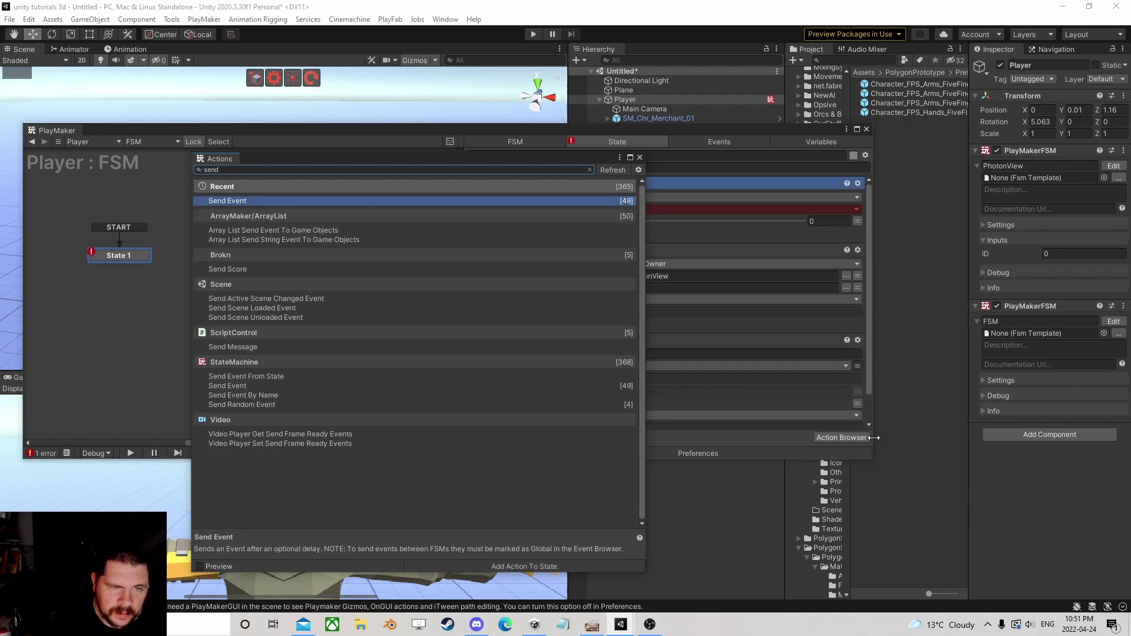
Set Send Event's target to Broadcast All with a new global event SelectVisibility
click(640, 158)
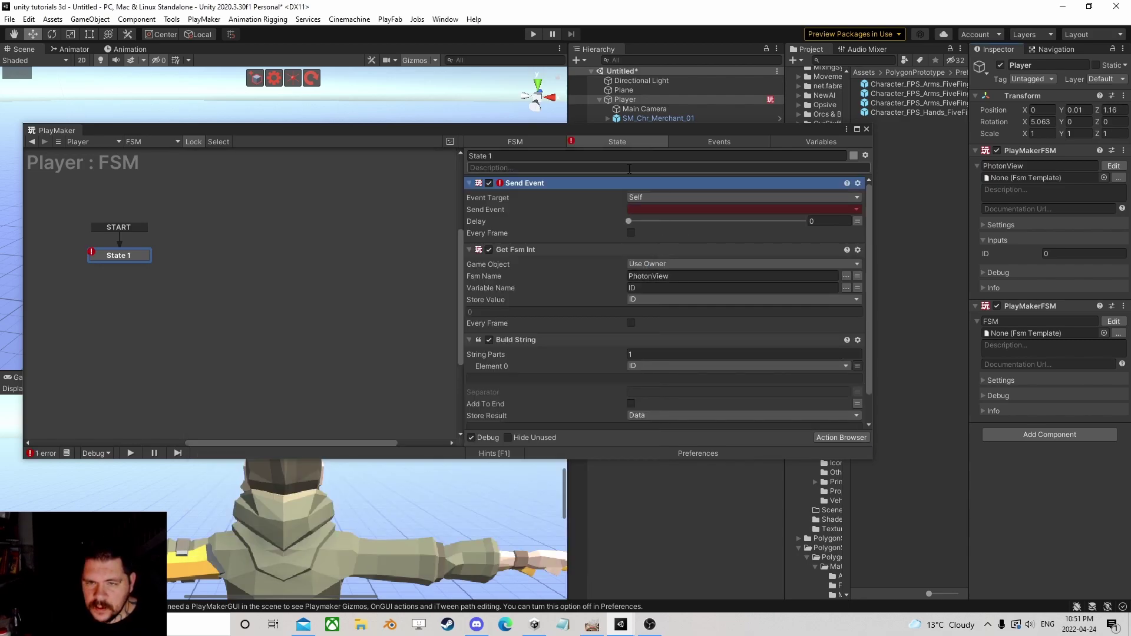
scroll(574, 422, down, 3)
scroll(563, 424, down, 3)
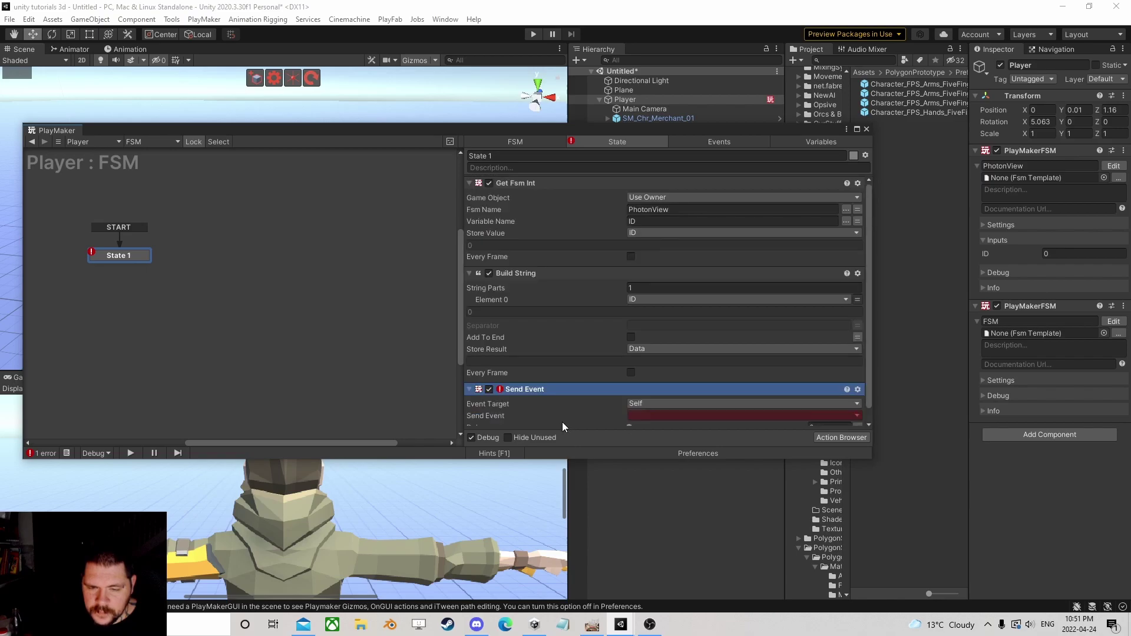
click(648, 372)
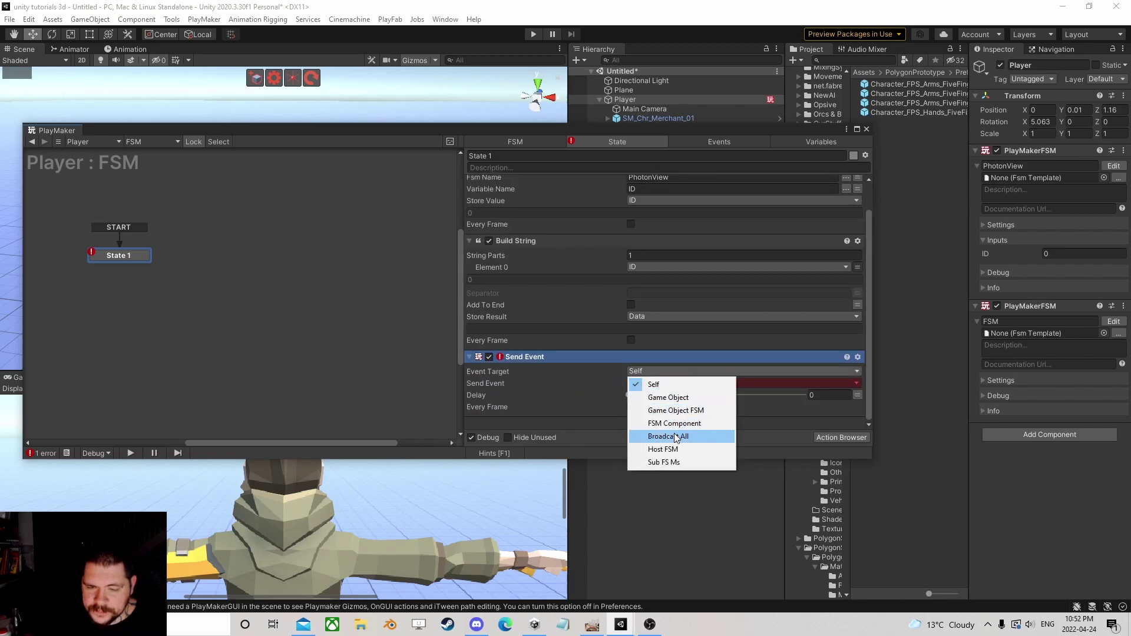
click(665, 436)
click(660, 394)
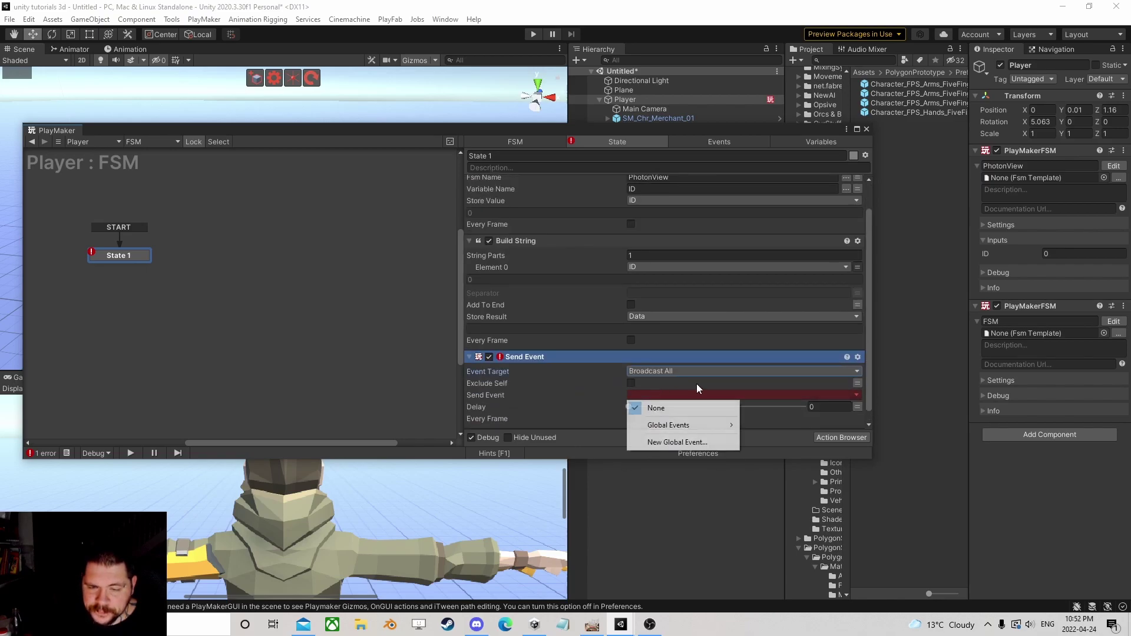
click(667, 443)
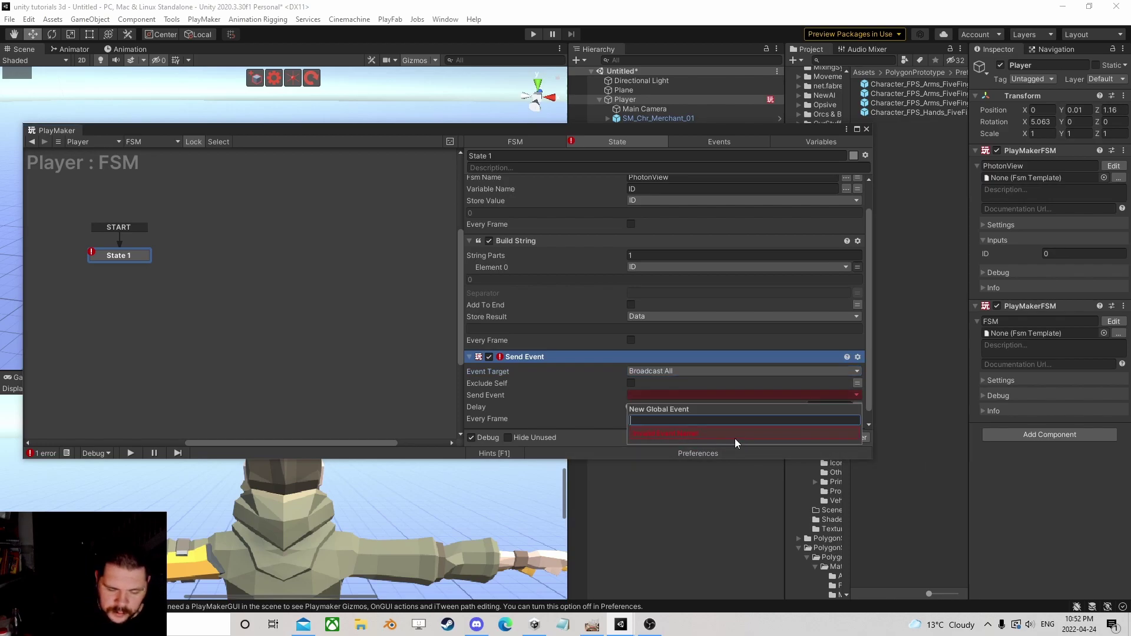
text(Sele)
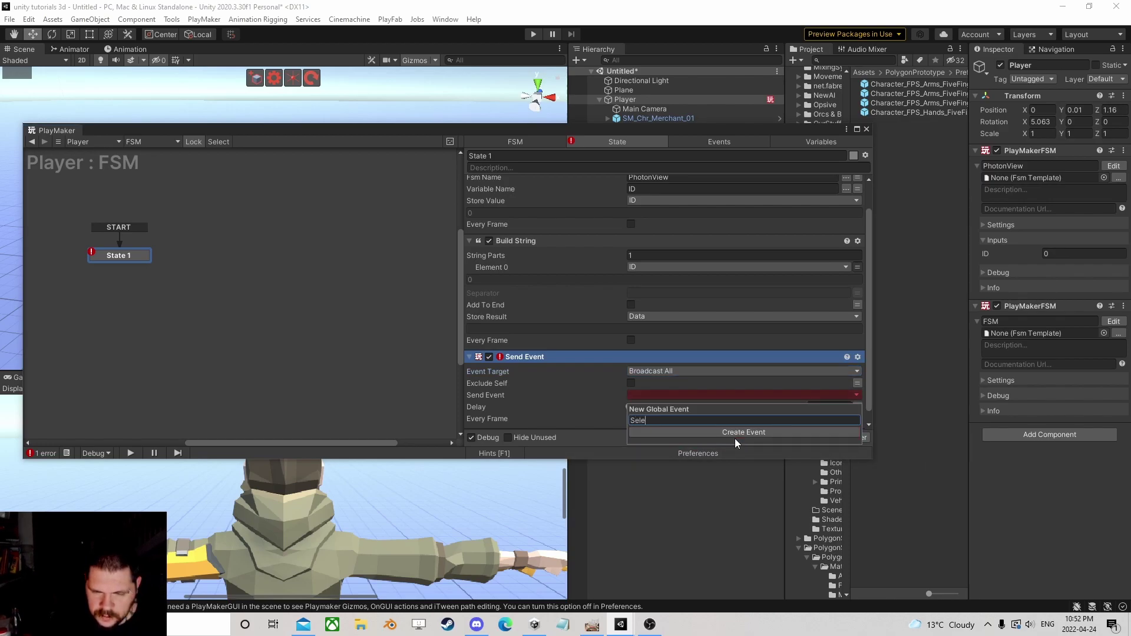
text(ctVisi)
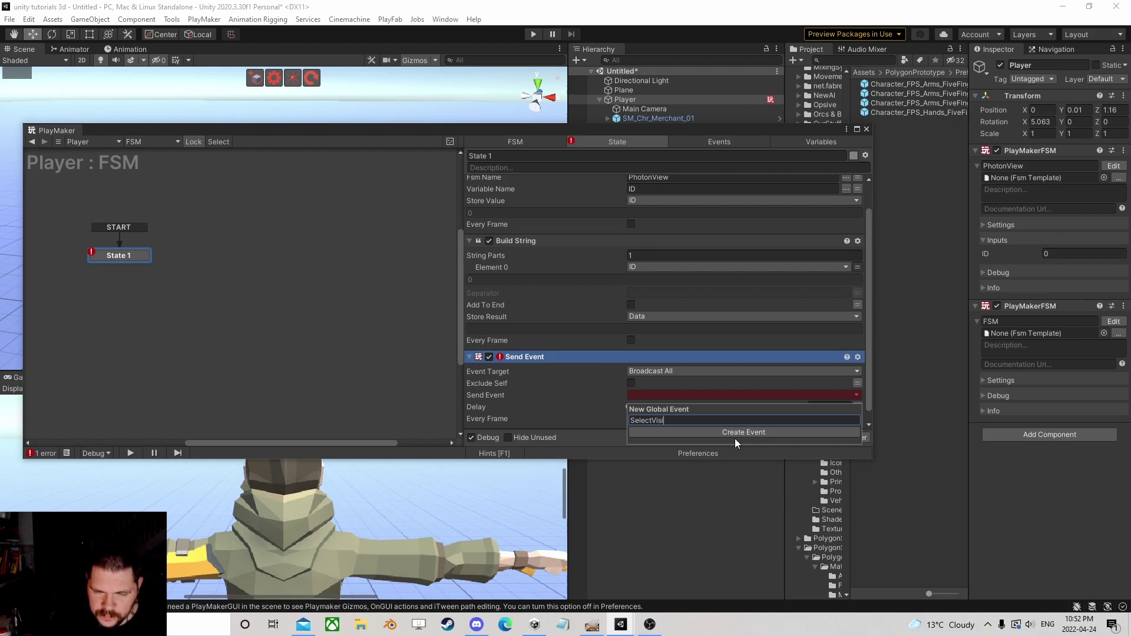
text(bility)
key(Return)
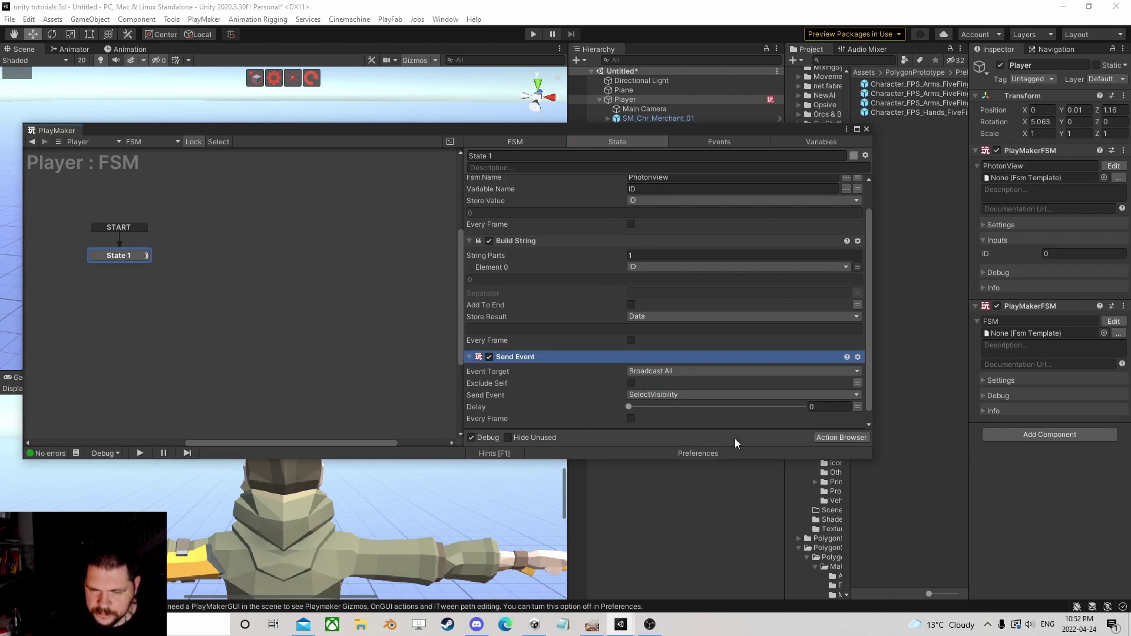
scroll(542, 312, up, 2)
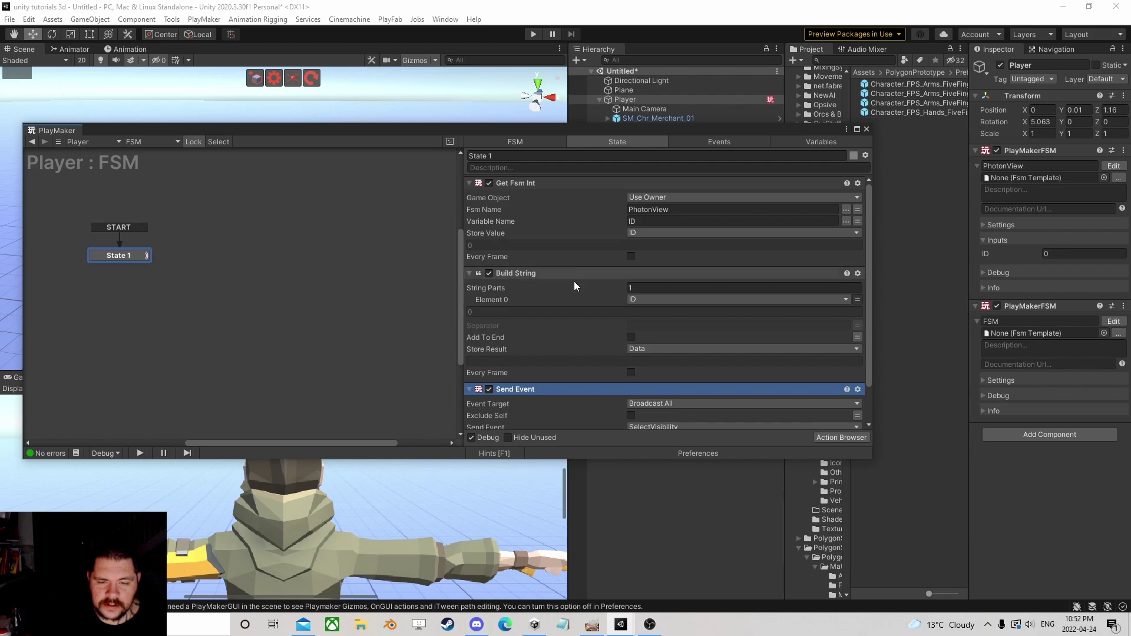
scroll(595, 310, down, 3)
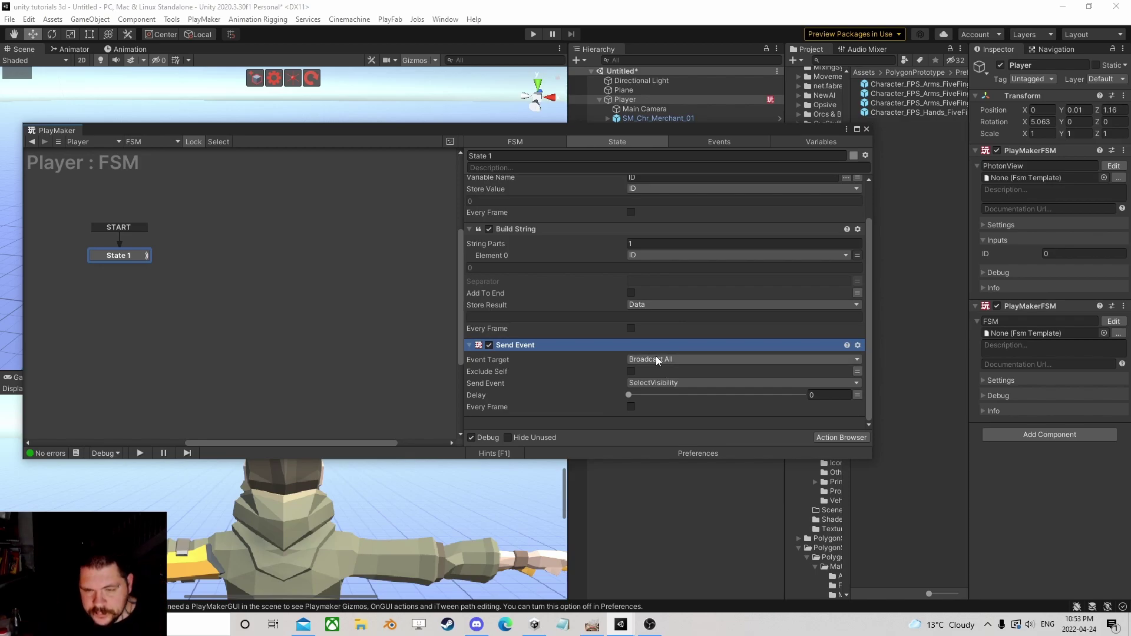
Add State 2 with a SelectVisibility global transition and place it beside State 1
right_click(213, 253)
click(235, 253)
right_click(245, 254)
mouse_move(298, 275)
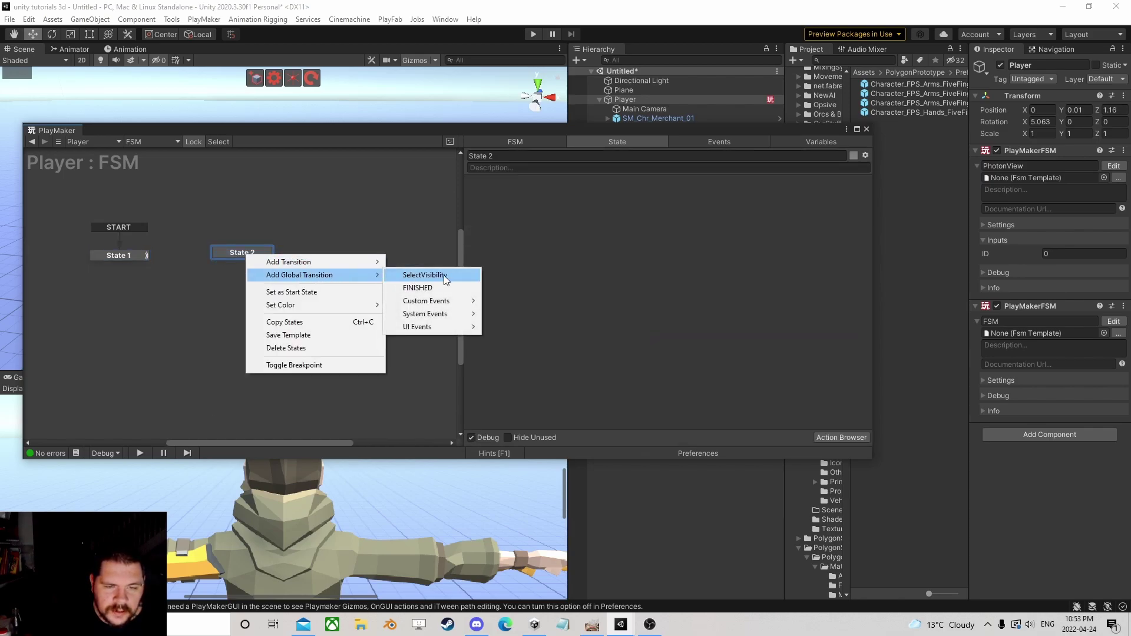
click(445, 280)
drag(271, 253, 225, 253)
Review State 1, then select State 2 and bring up its action browser
click(127, 256)
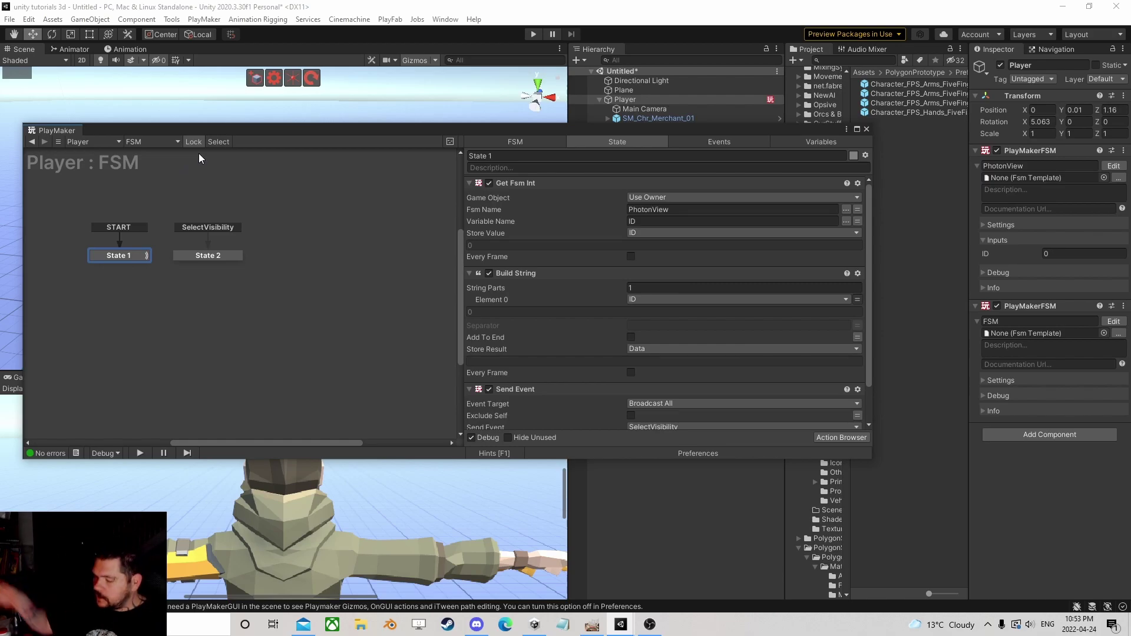
click(199, 256)
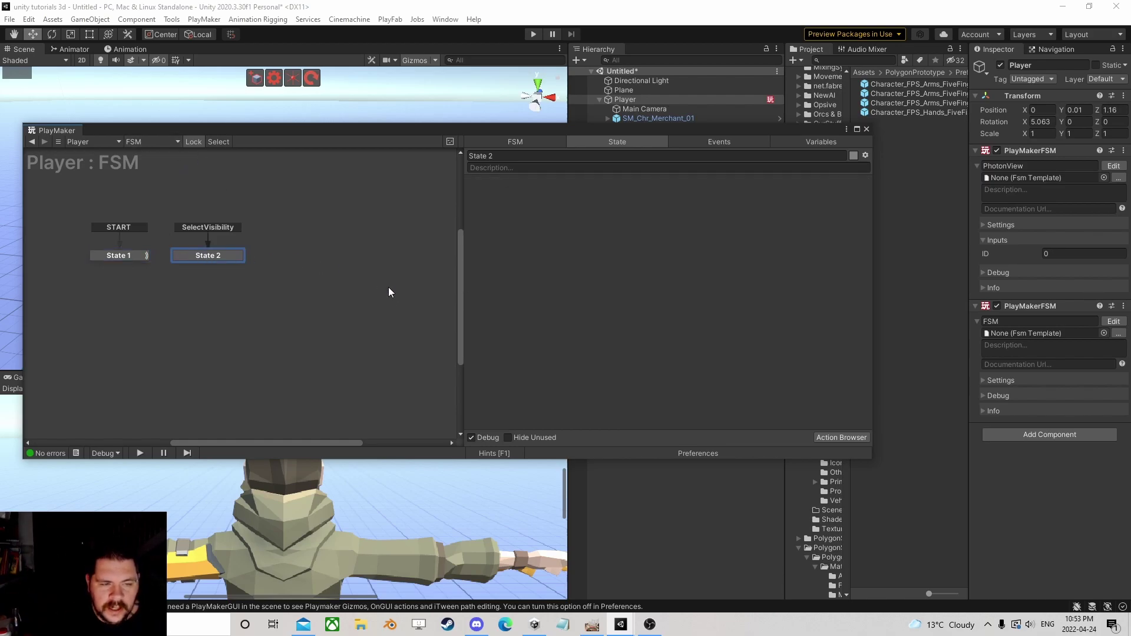
click(837, 436)
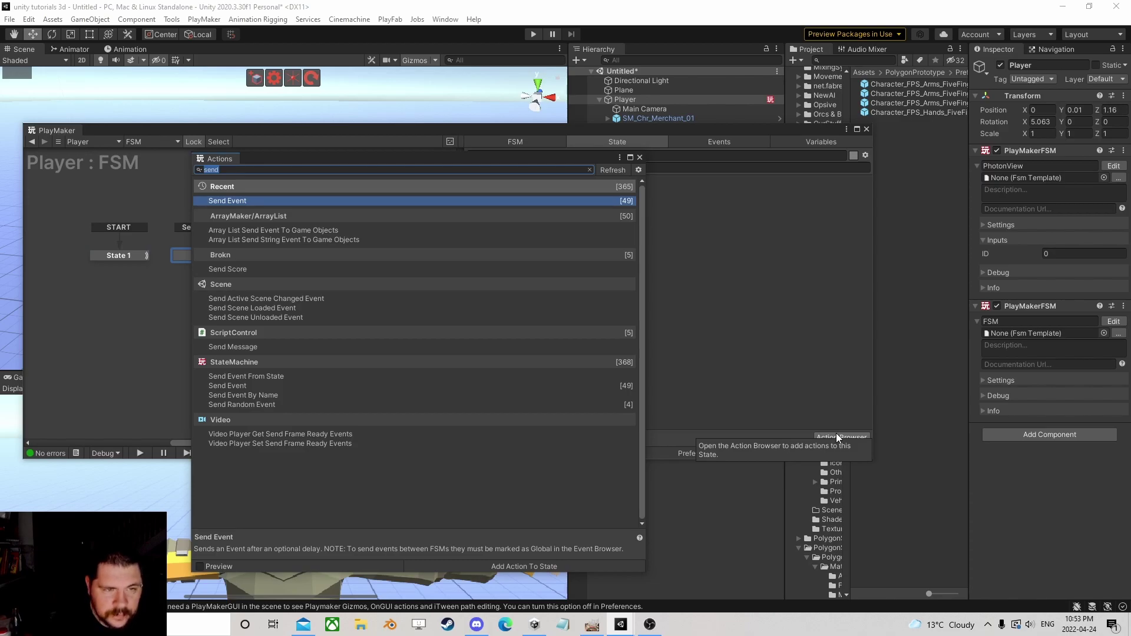
Add Get Event String Data to State 2 storing into Data, then show State 1's actions
text(get even)
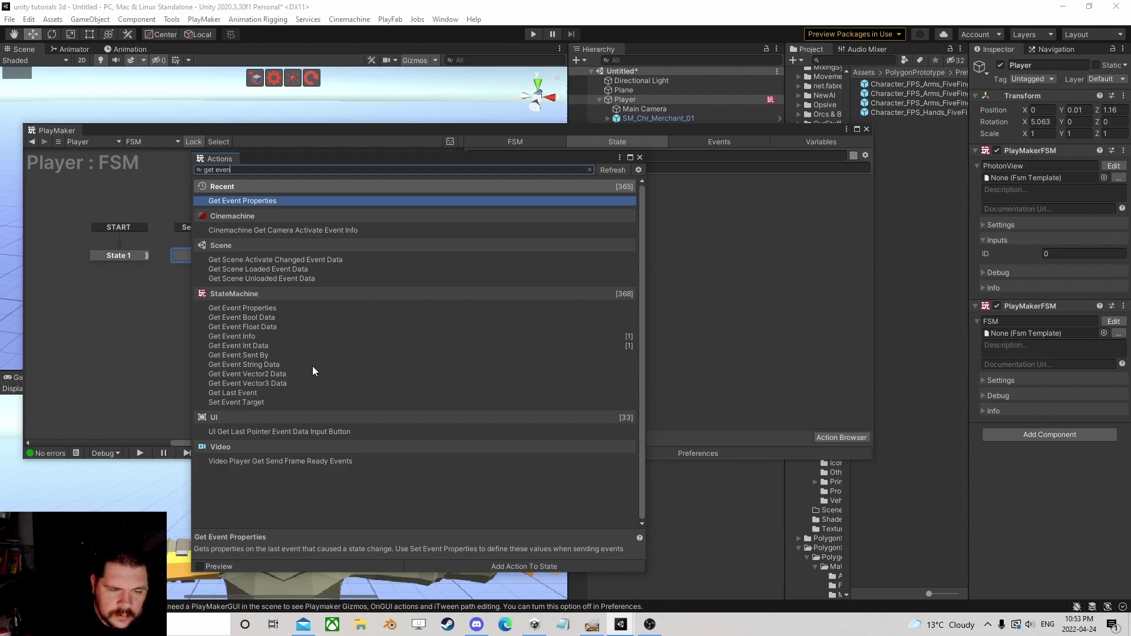
double_click(268, 364)
click(639, 157)
click(646, 197)
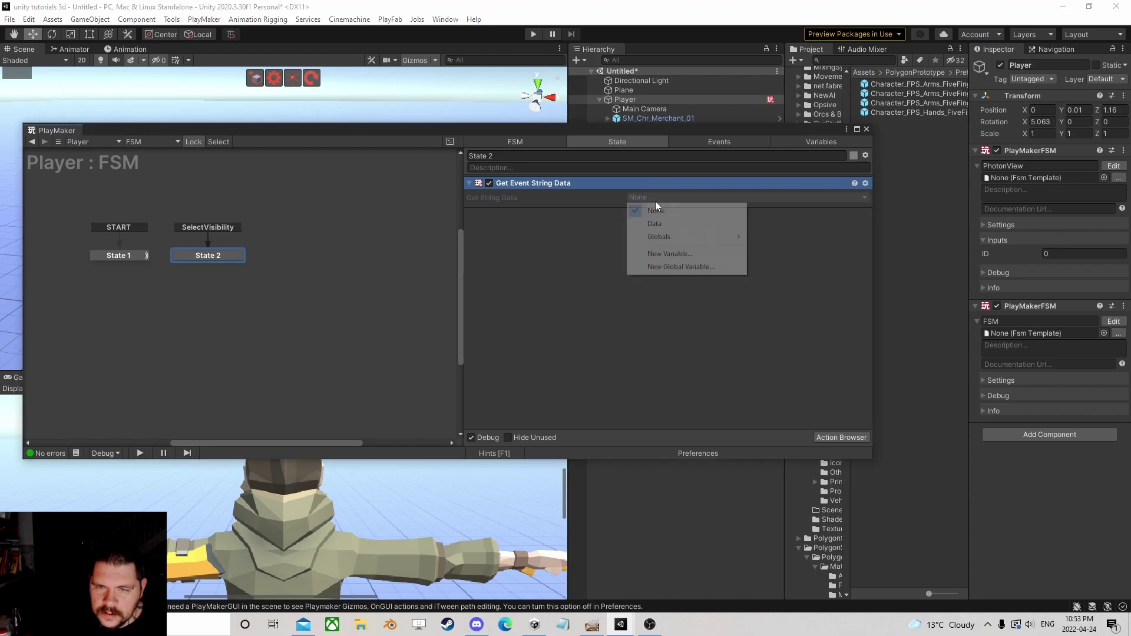
click(673, 223)
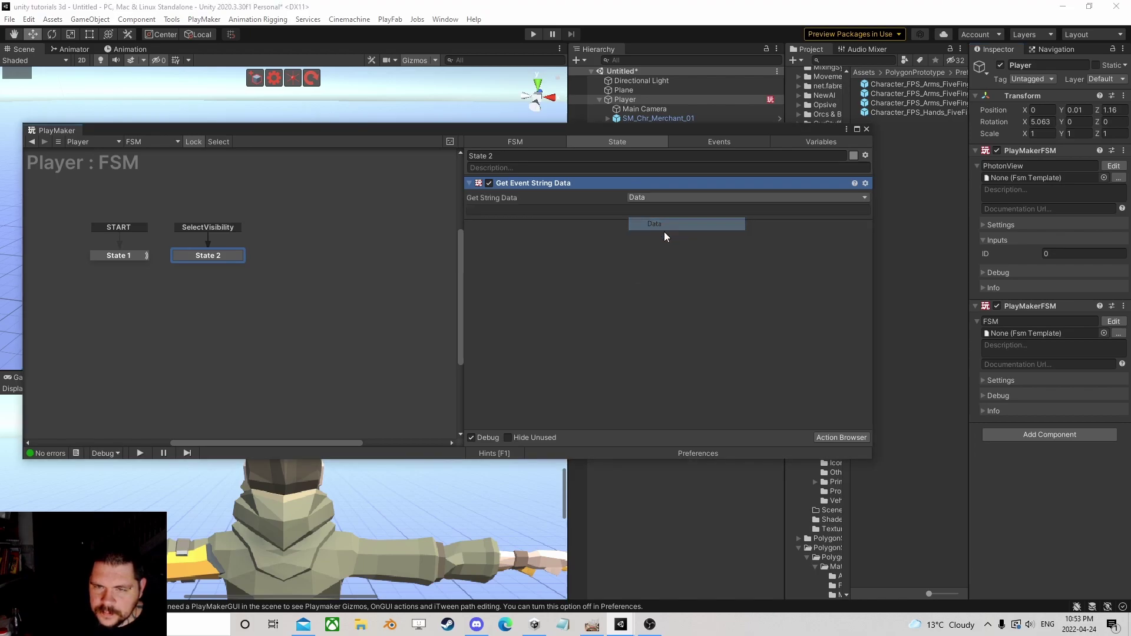
click(133, 257)
scroll(589, 312, down, 2)
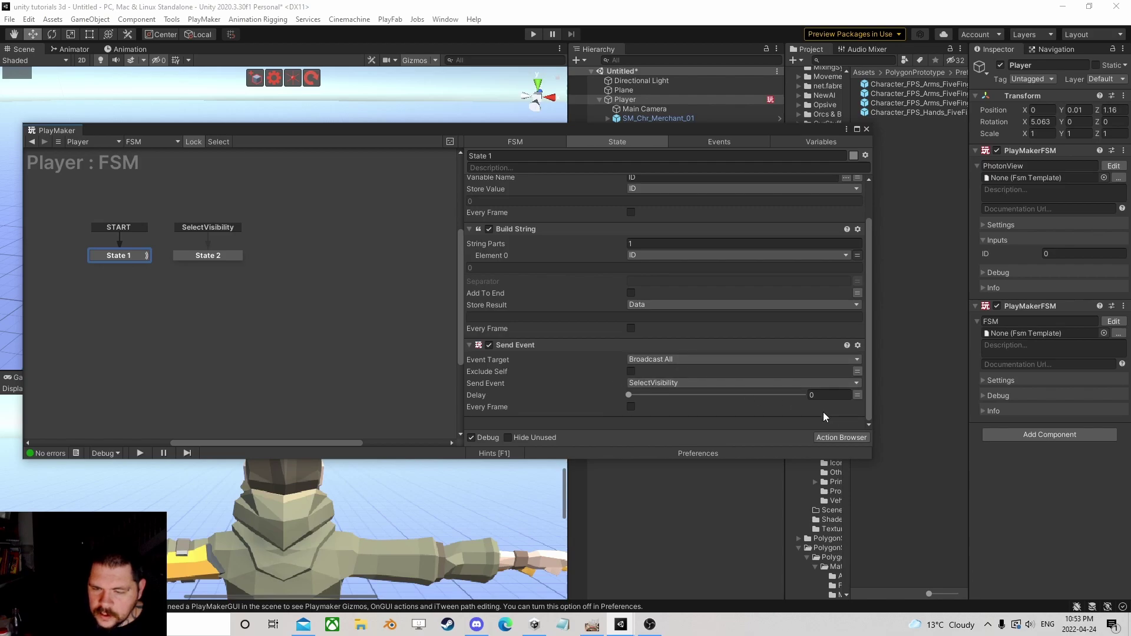
Add a Set Event Data action to State 1 and drag it above Send Event
click(844, 438)
text(set eve)
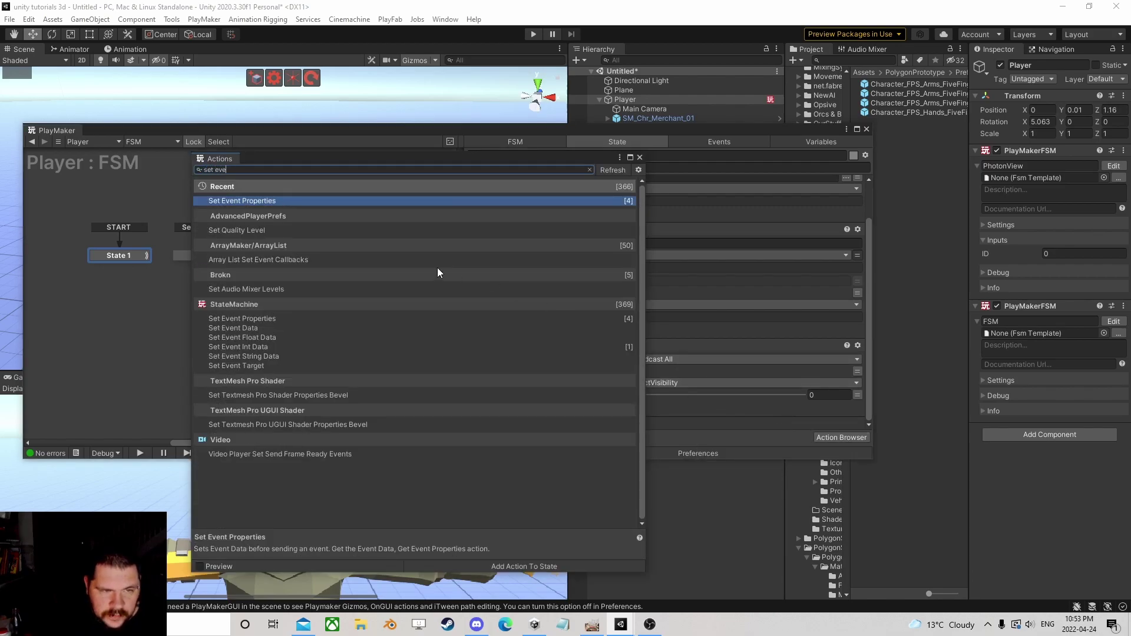
double_click(250, 328)
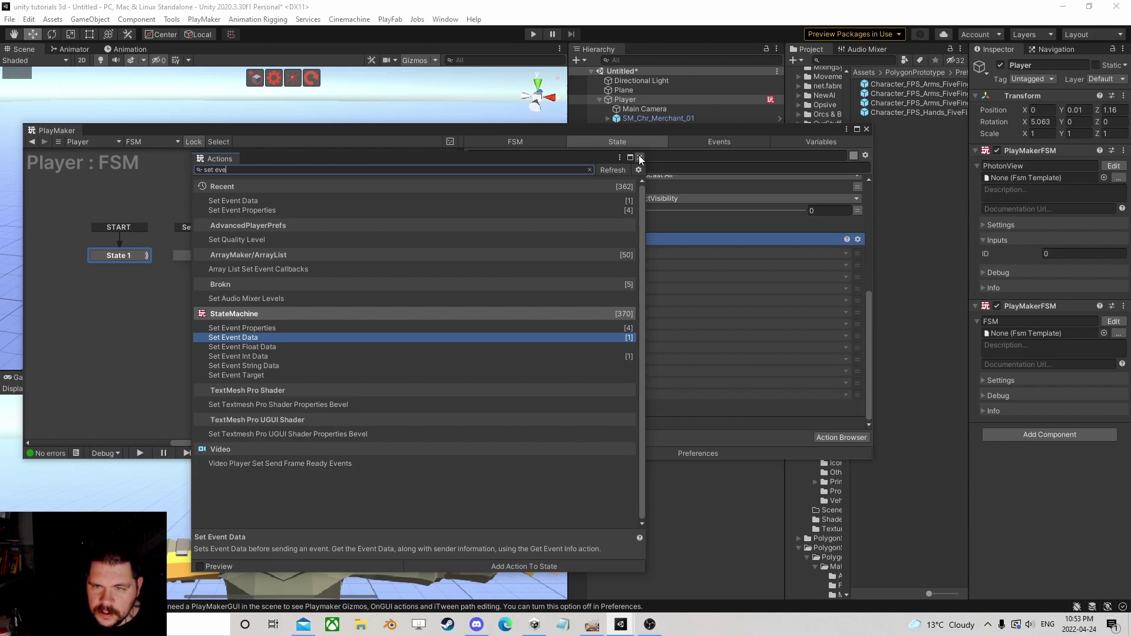
click(640, 157)
scroll(585, 287, up, 3)
drag(518, 274, 571, 206)
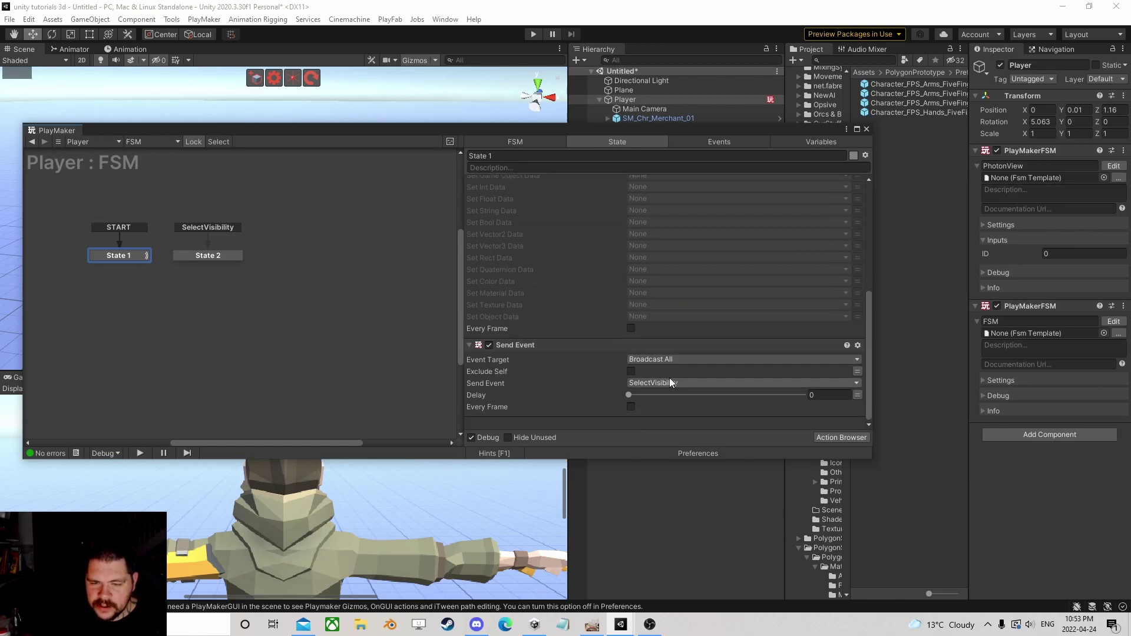
scroll(672, 377, up, 2)
Set Set Event Data's string data to Data, then switch to State 2
click(648, 279)
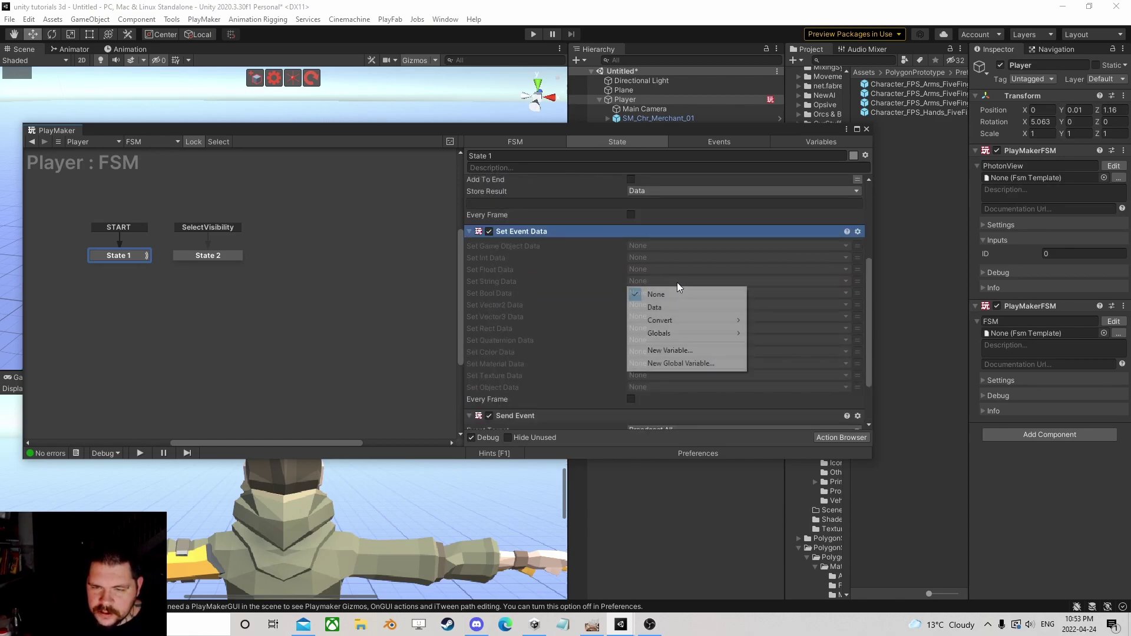
click(663, 306)
scroll(681, 309, down, 3)
scroll(537, 267, up, 1)
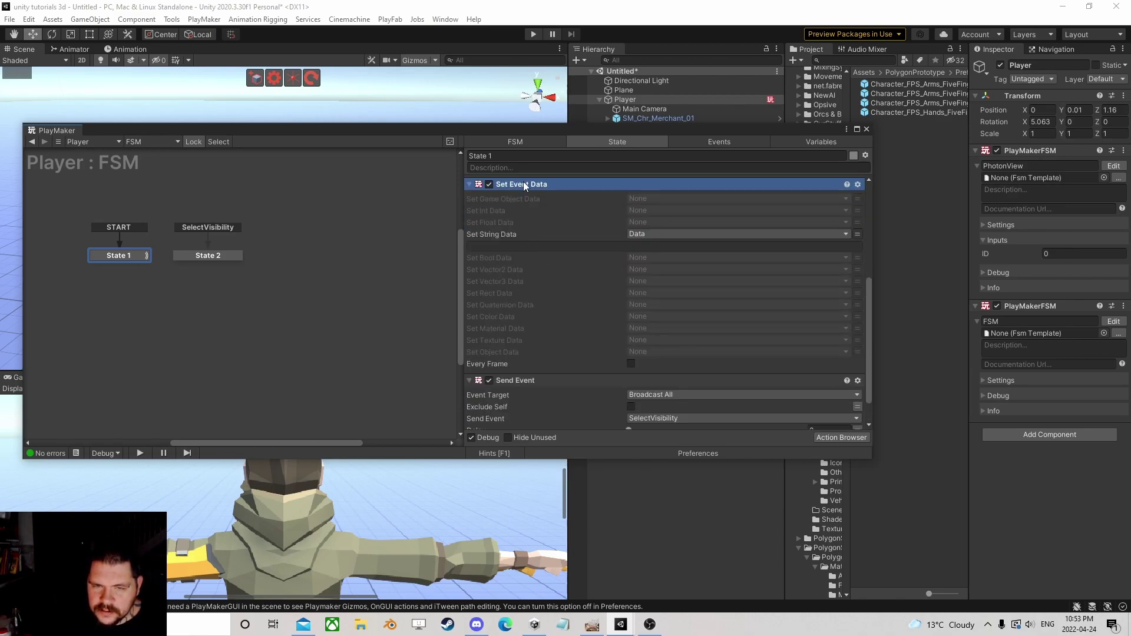
click(517, 378)
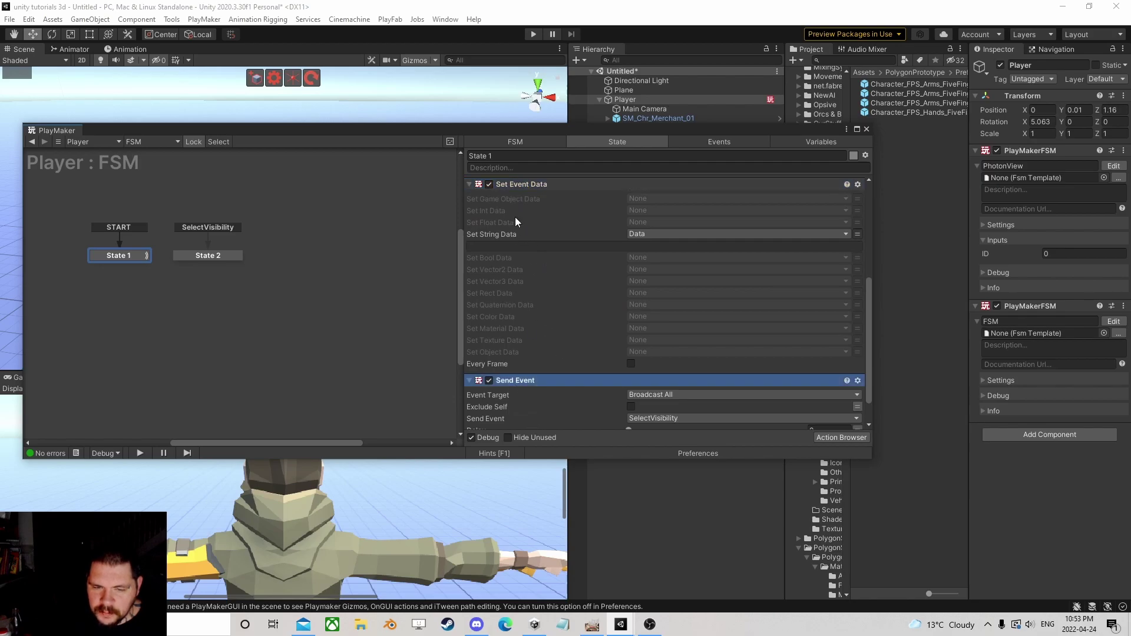
click(510, 186)
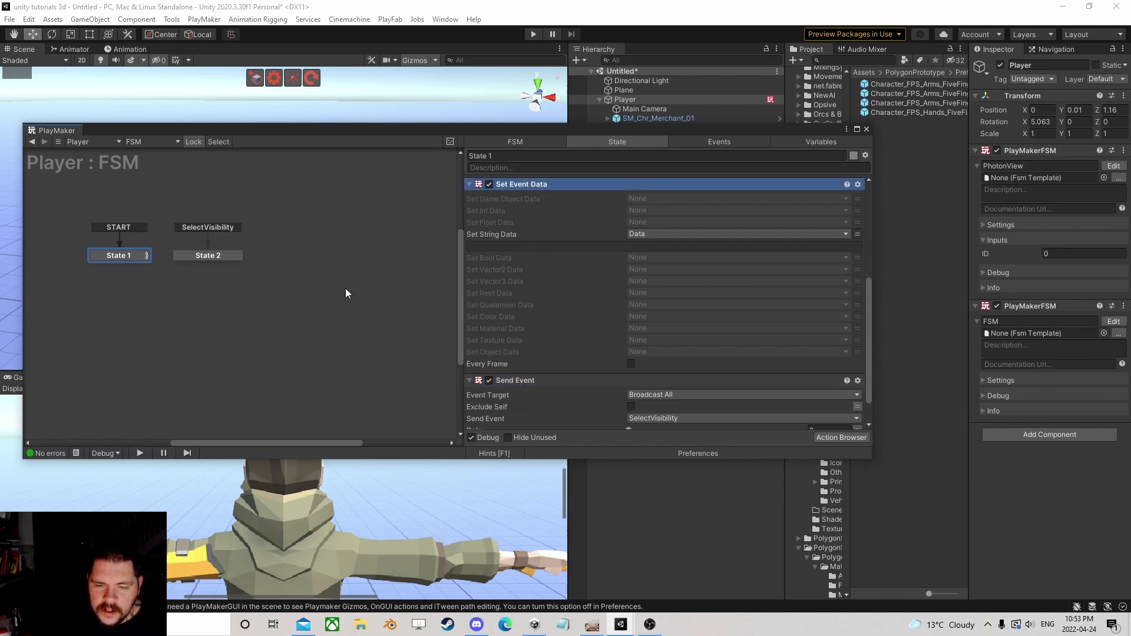
click(209, 256)
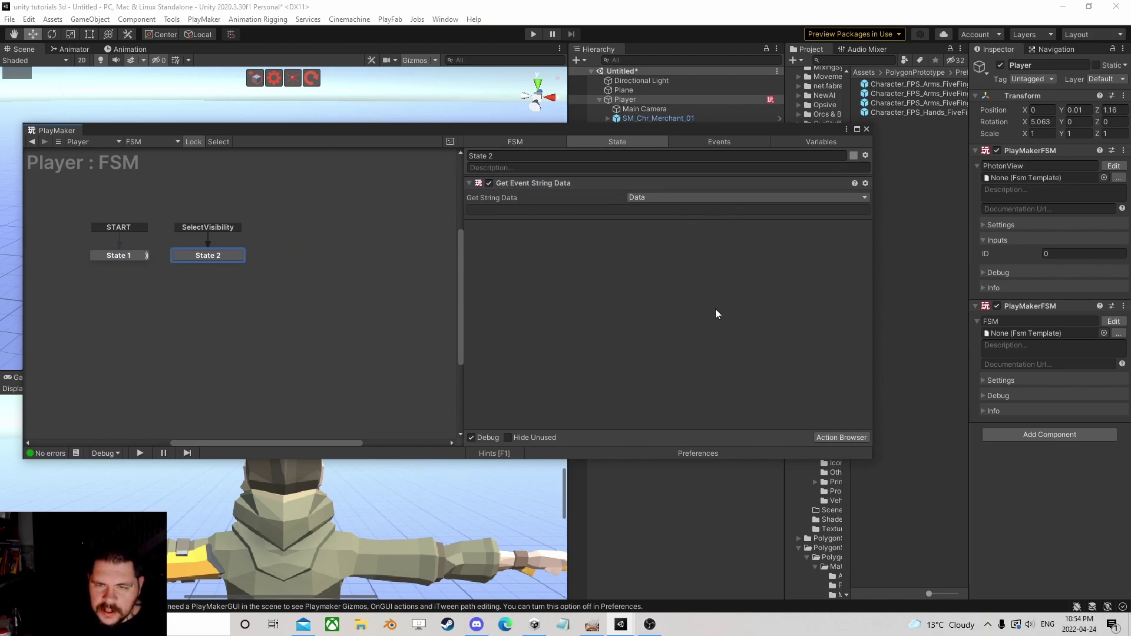
Add Convert String To Int to State 2, converting Data into a new Int variable IncID
click(830, 438)
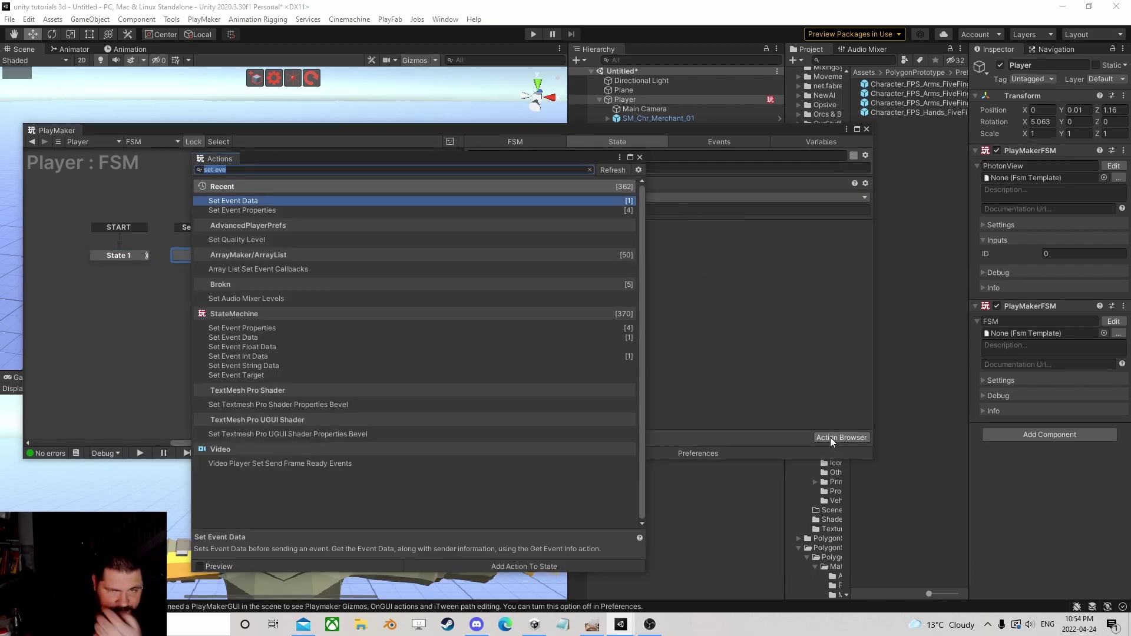
text(string con)
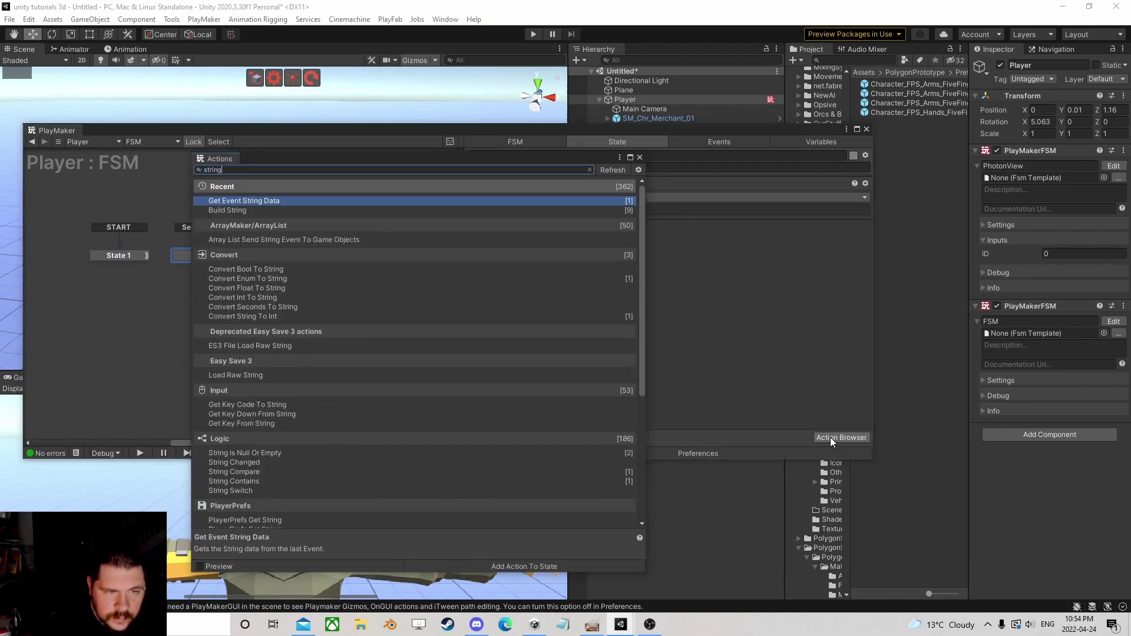
key(Down)
key(Down)
key(Down)
key(Down)
key(Down)
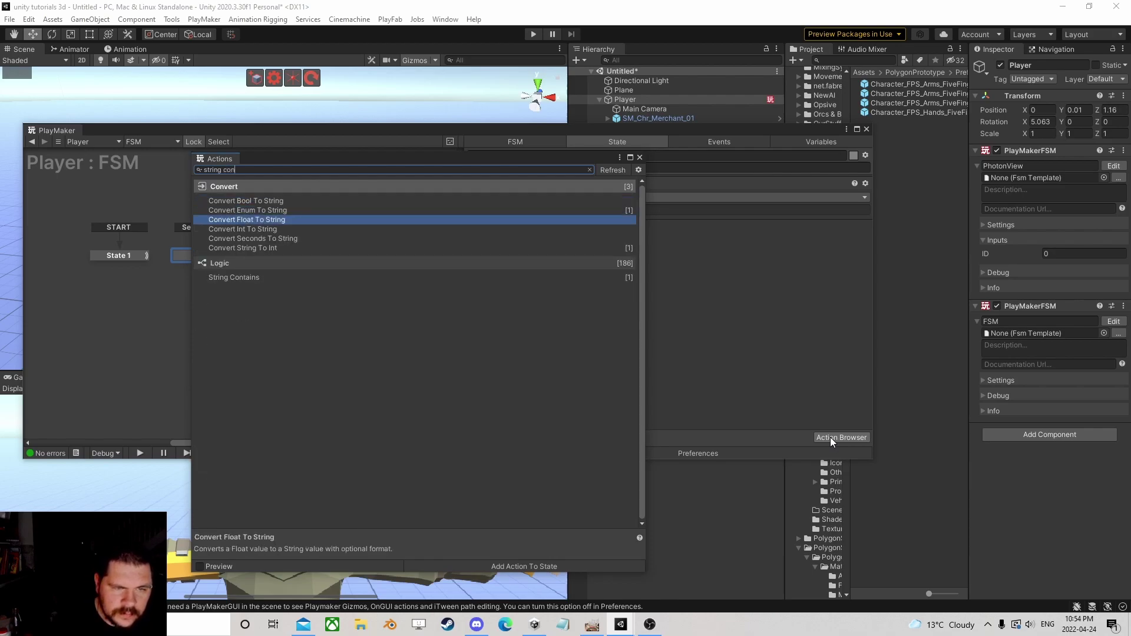
key(Return)
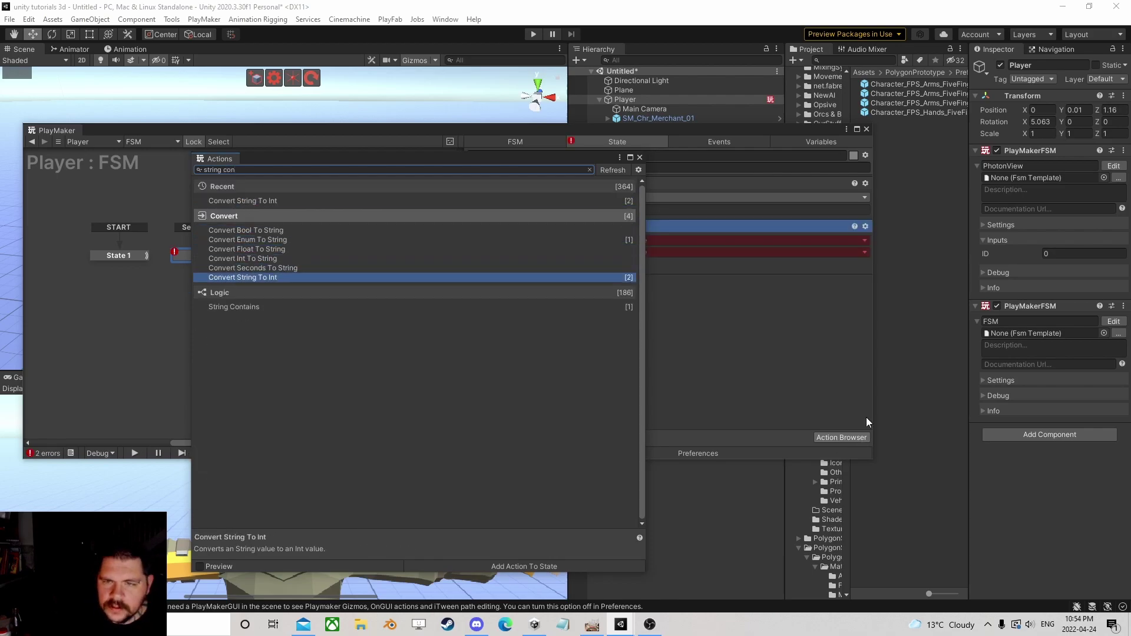
click(639, 157)
click(664, 238)
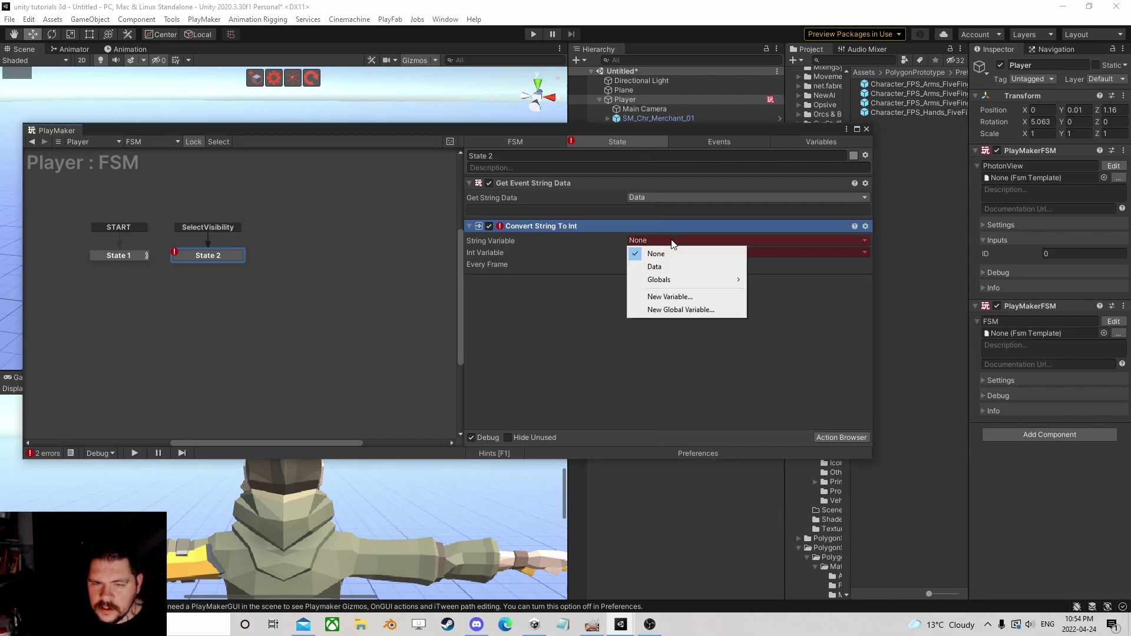
click(657, 265)
click(656, 264)
click(663, 318)
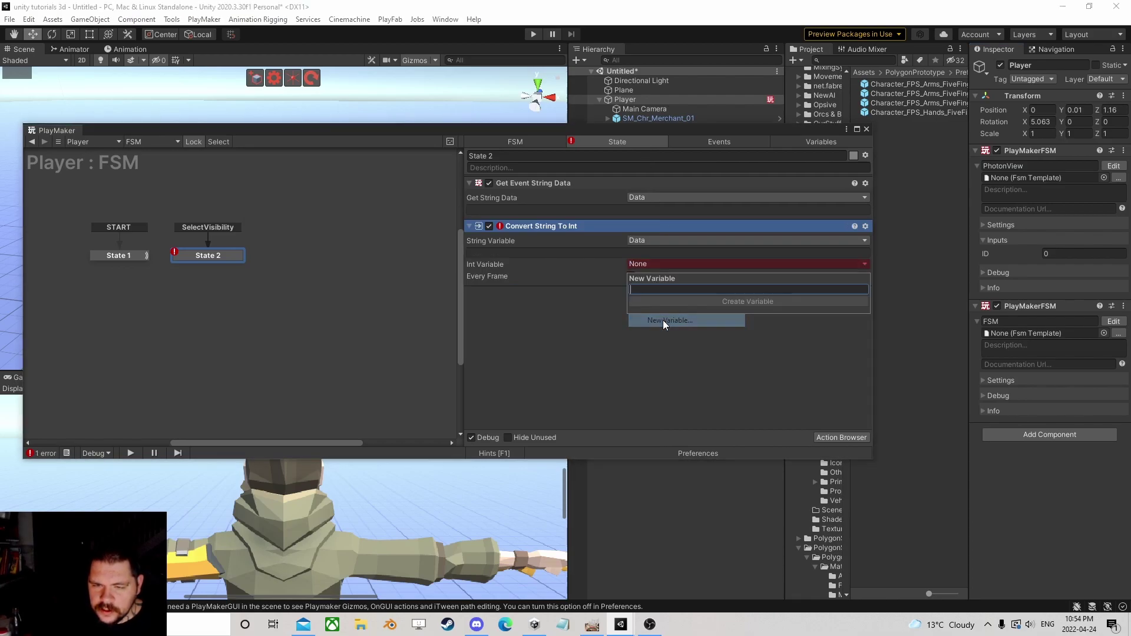
text(IncID)
key(Return)
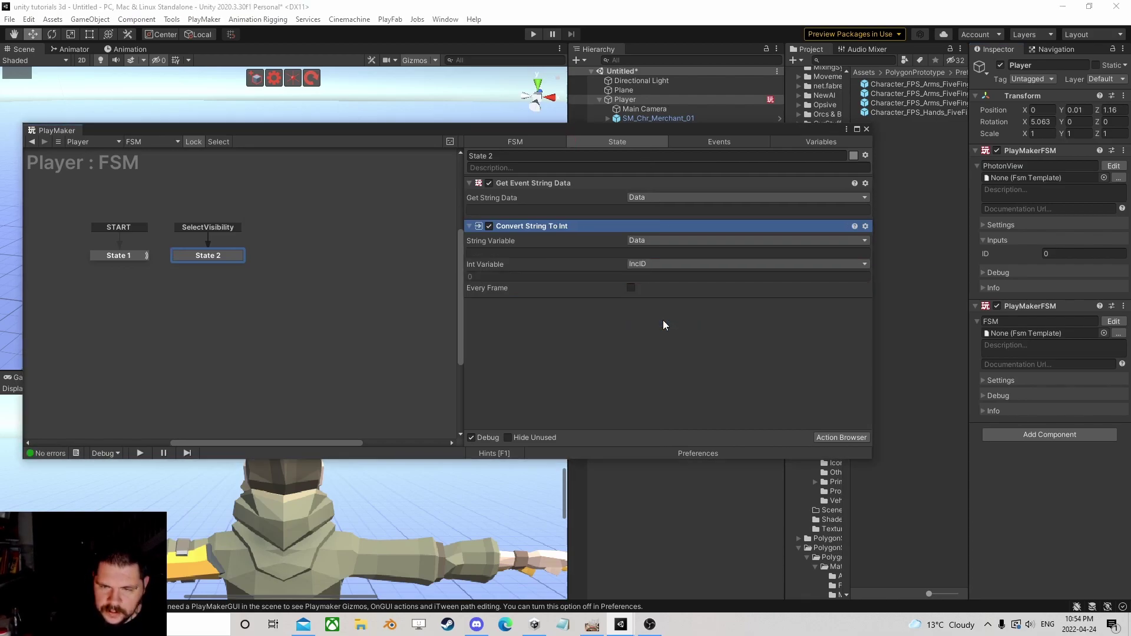
Search the Action Browser for 'compa' and highlight Int Compare
click(821, 436)
text(compa)
key(Down)
Add Int Compare below Convert String To Int, comparing Integer 1 IncID with Integer 2 ID
key(Return)
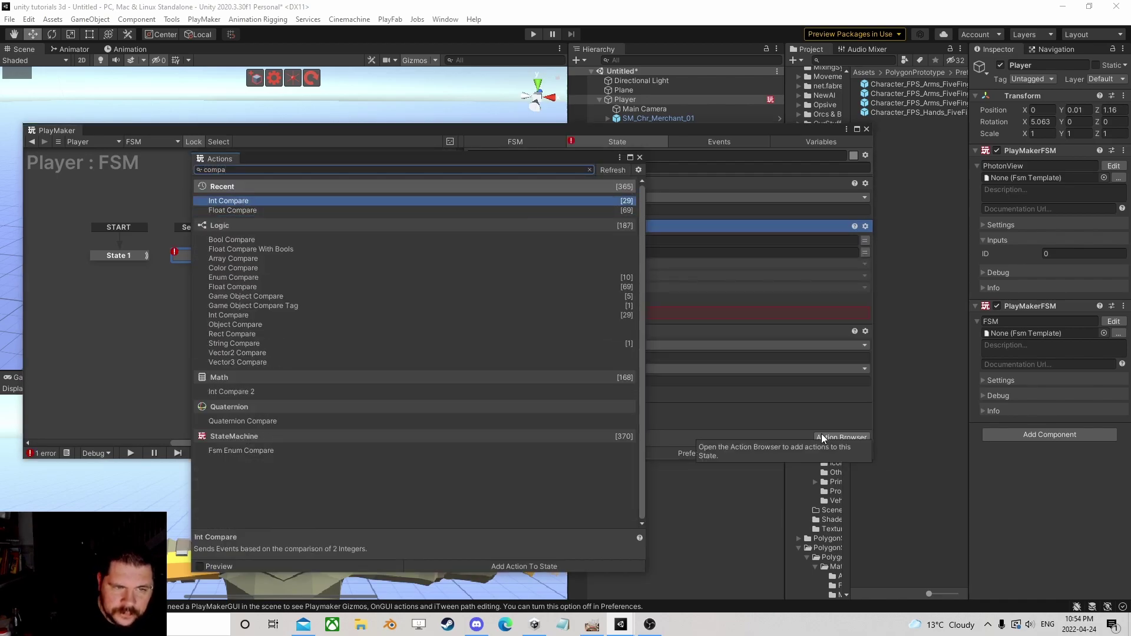
click(640, 158)
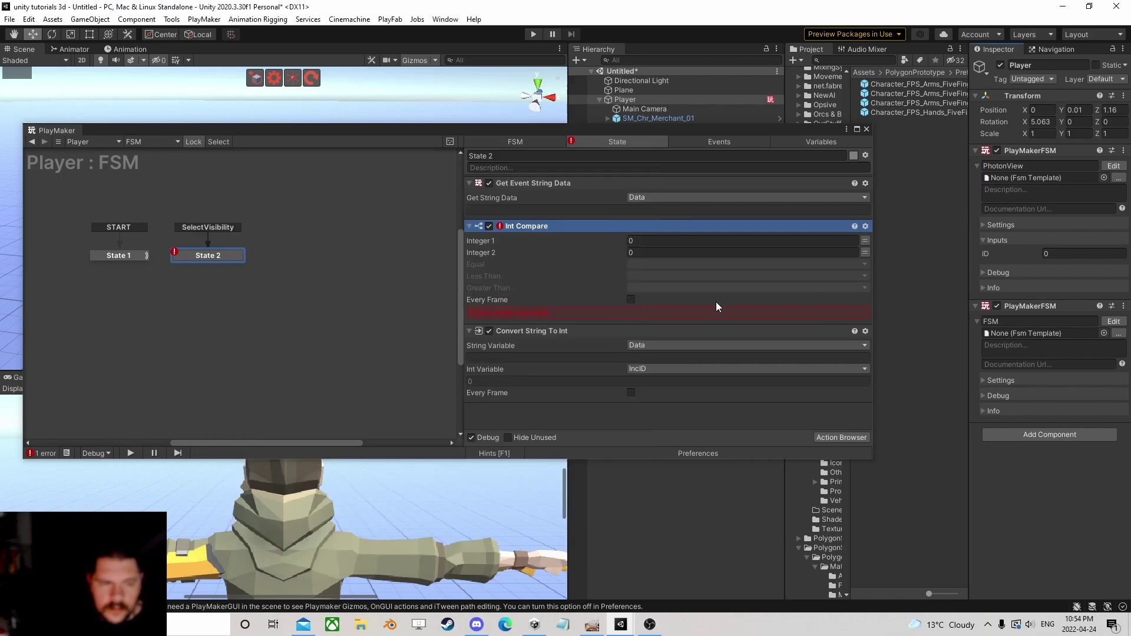
drag(522, 225, 613, 395)
click(865, 319)
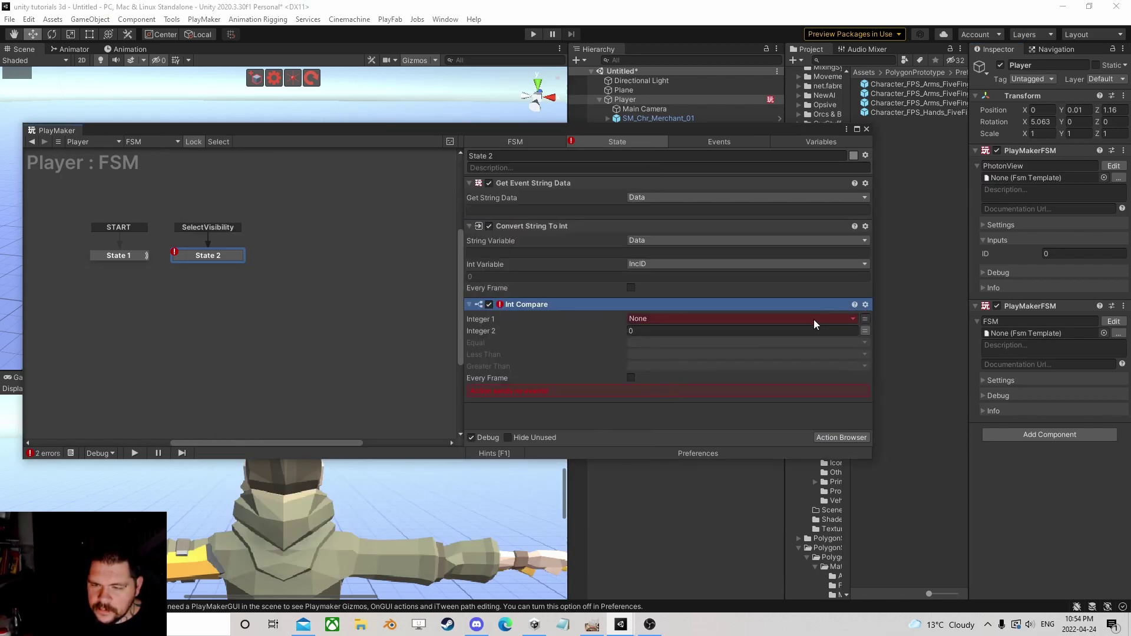
click(819, 318)
click(670, 358)
click(863, 341)
click(695, 342)
click(675, 368)
Make Equal send a new ShowFPS event and Less/Greater Than send a new showbody event
click(651, 366)
click(665, 451)
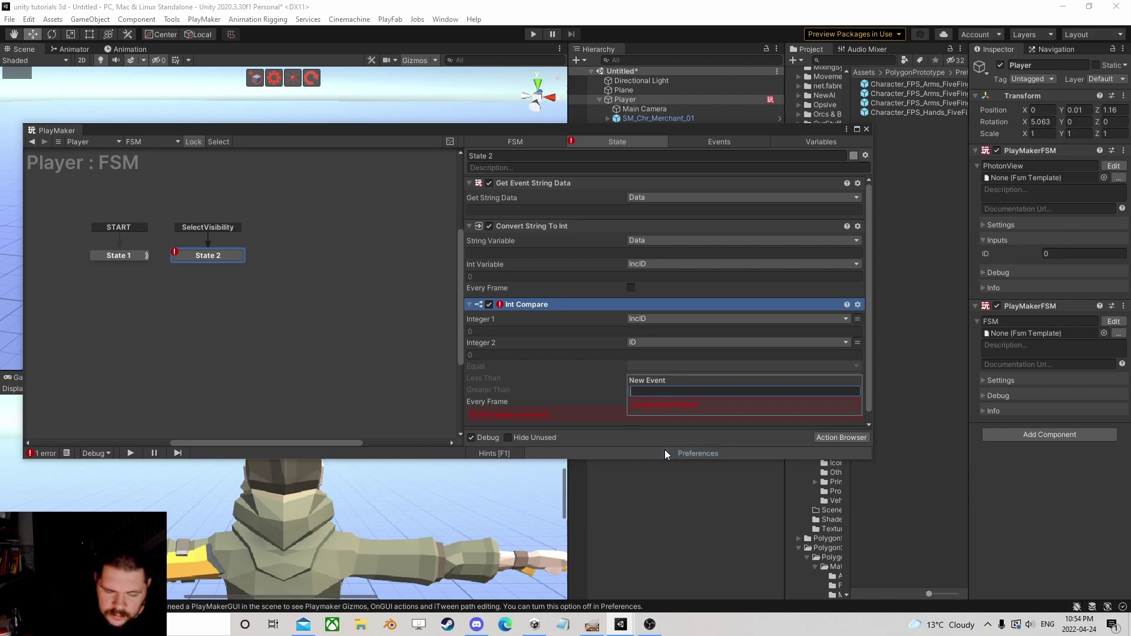
text(Sho)
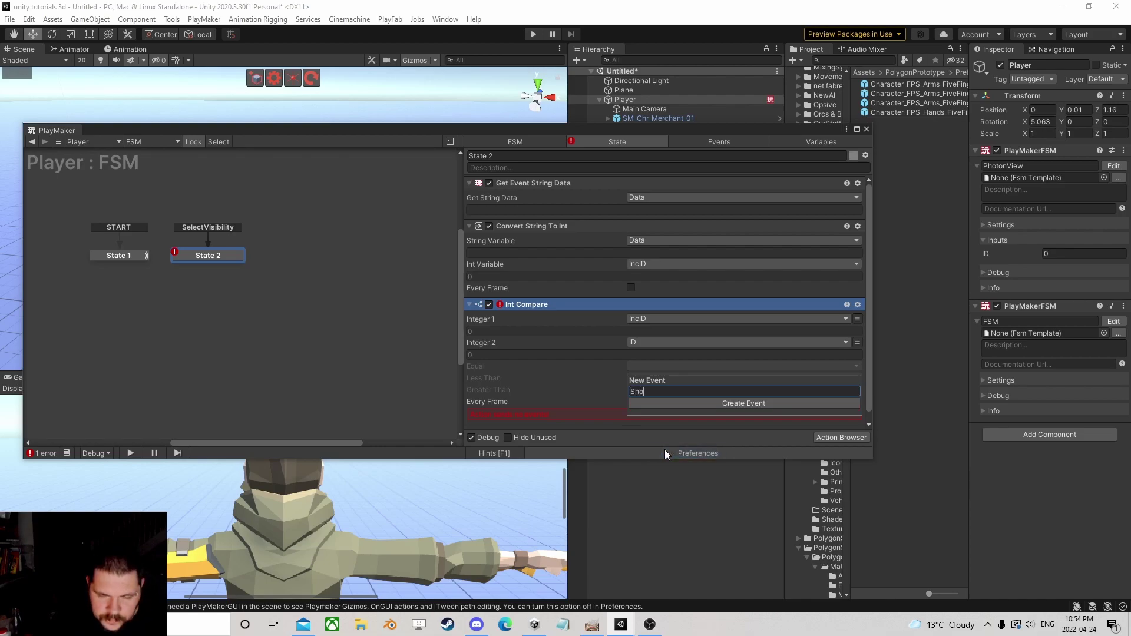
text(wFPS)
key(Return)
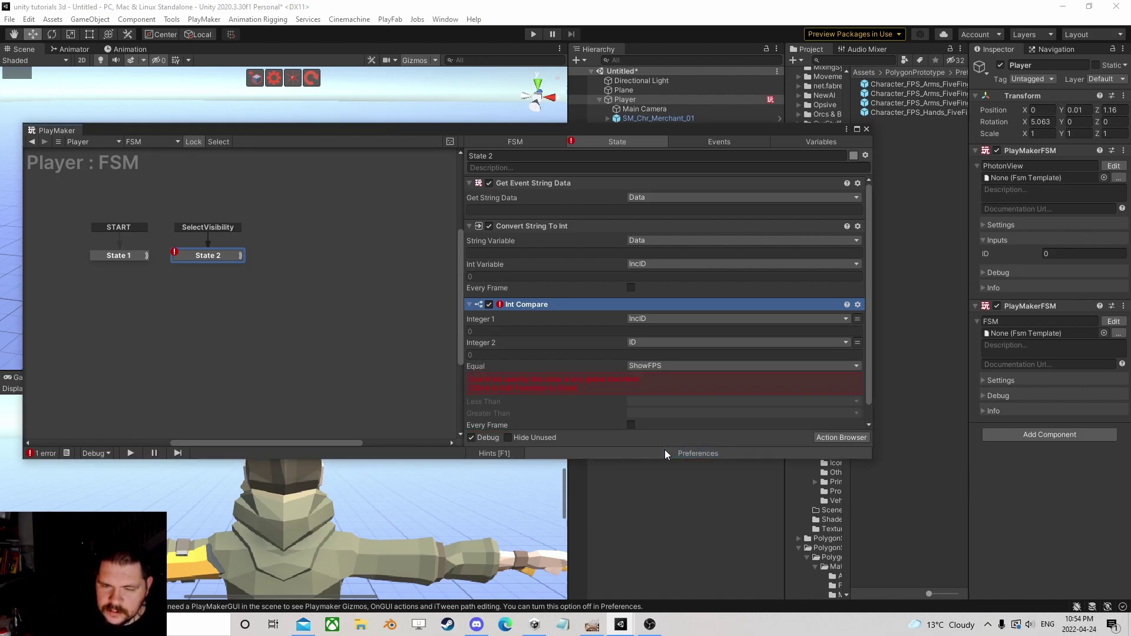
click(648, 377)
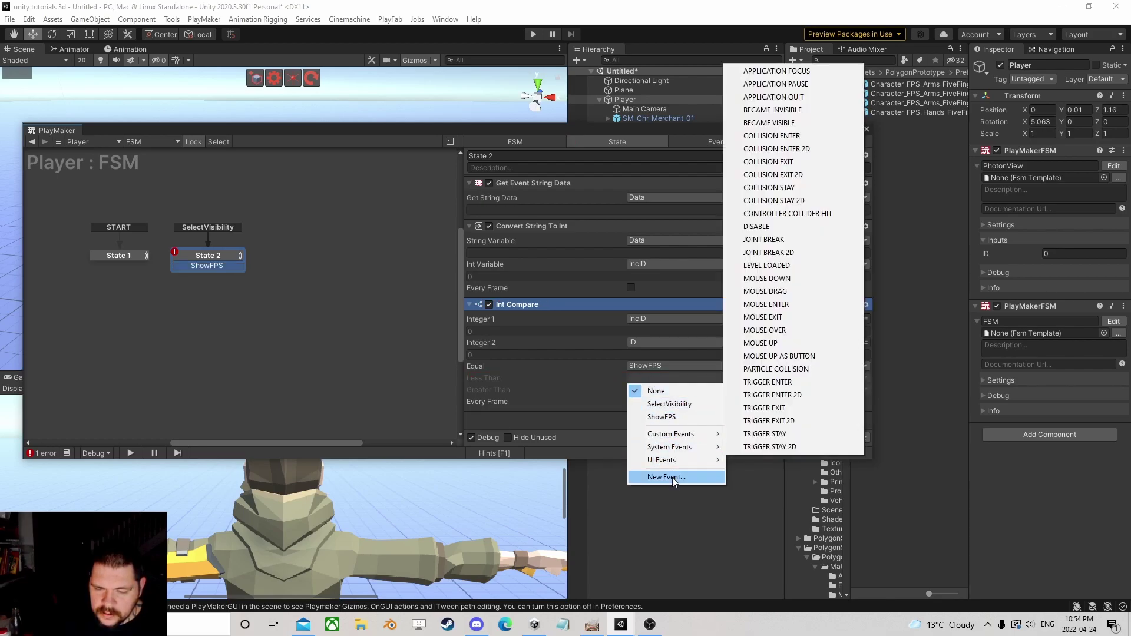
click(672, 478)
text(showbody)
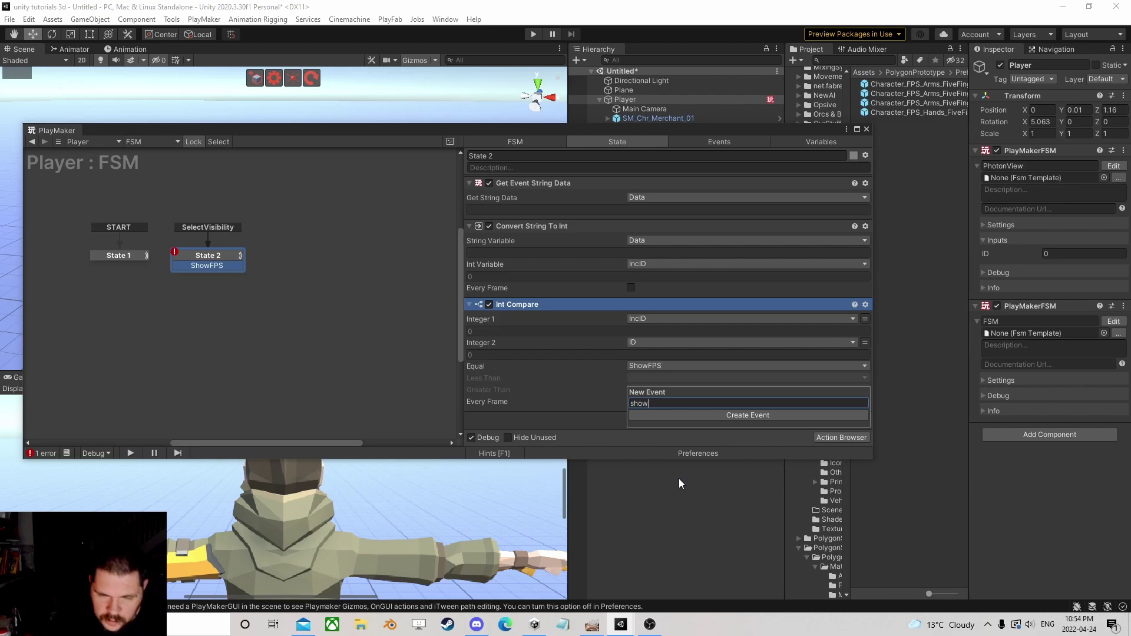
key(Return)
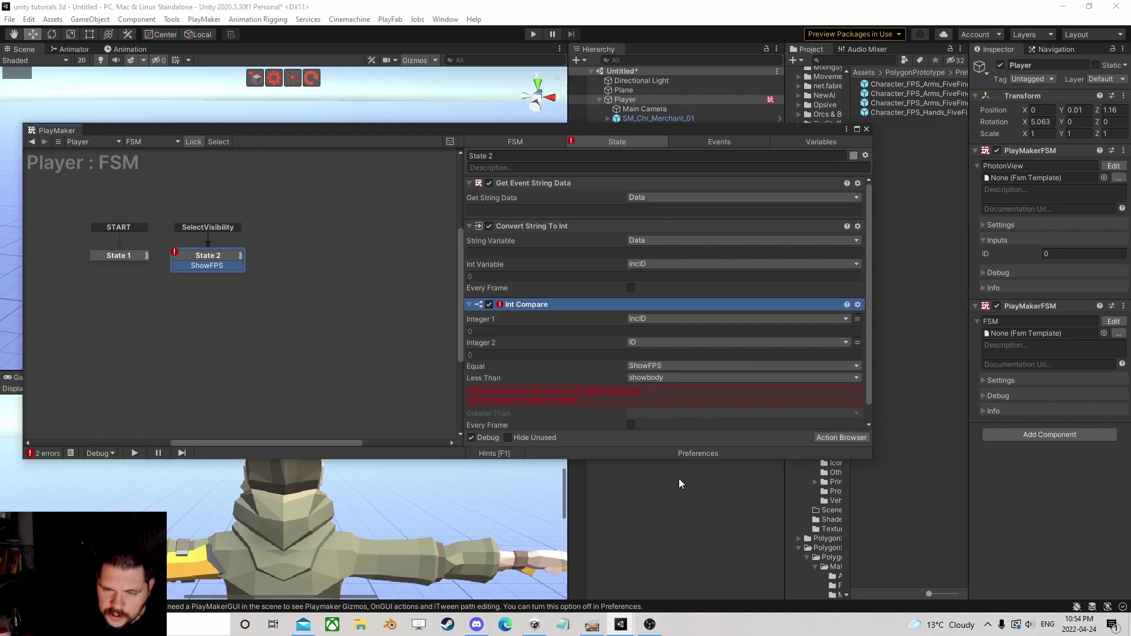
click(621, 397)
click(648, 390)
click(663, 441)
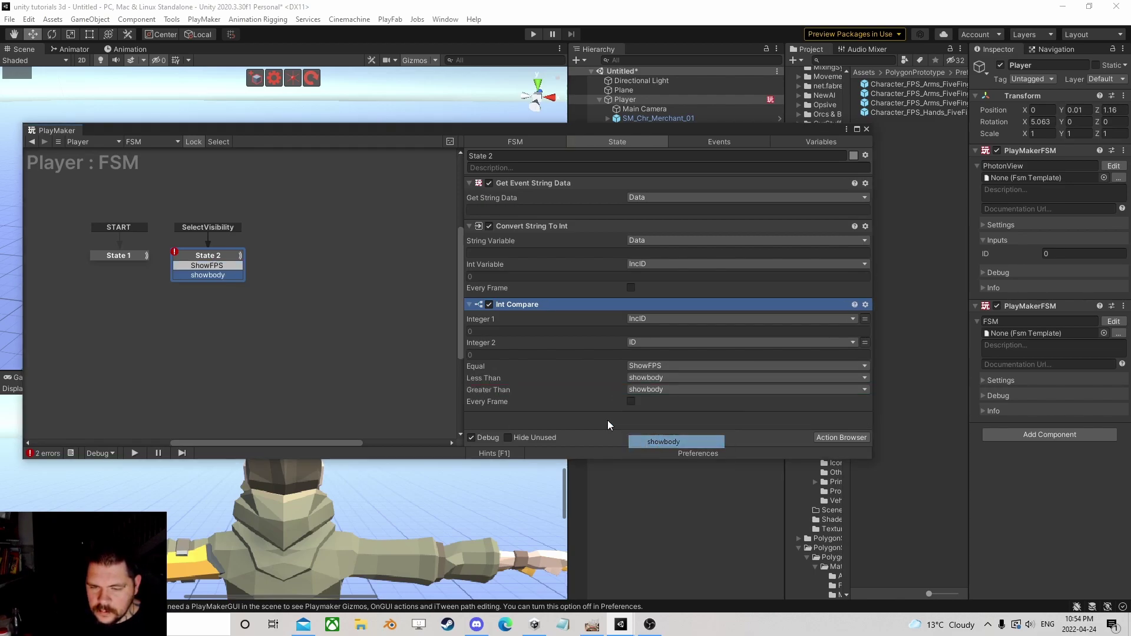
Create State 3 from a State 2 transition and select Character_VR_Arms_03 in the Hierarchy
drag(201, 271, 123, 302)
drag(555, 133, 597, 170)
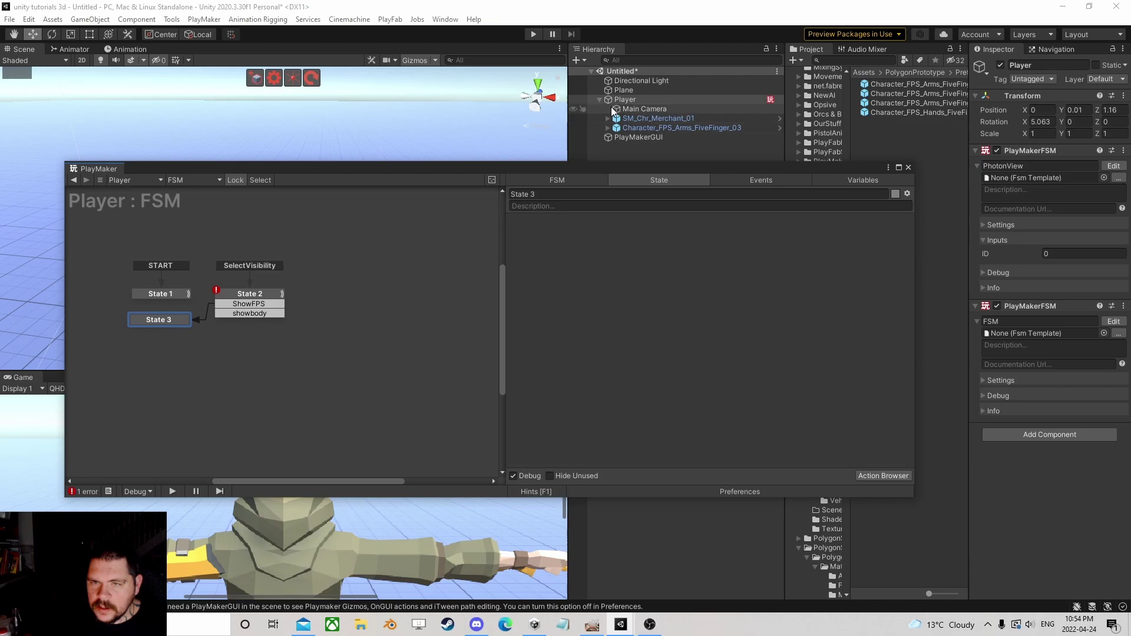
click(607, 128)
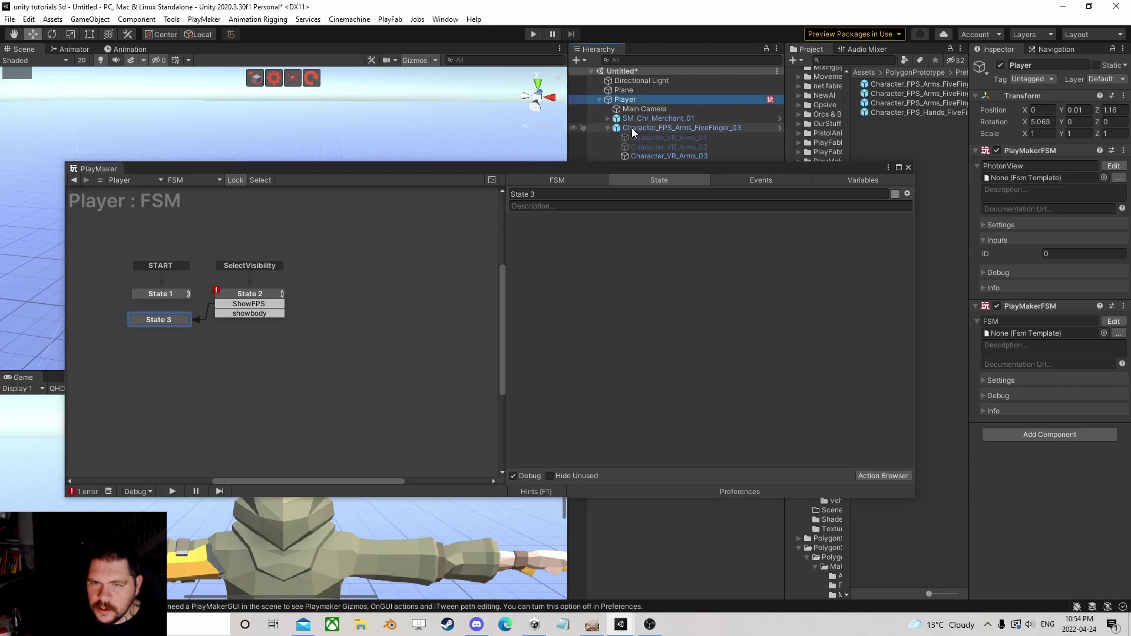
drag(694, 169, 695, 204)
click(682, 156)
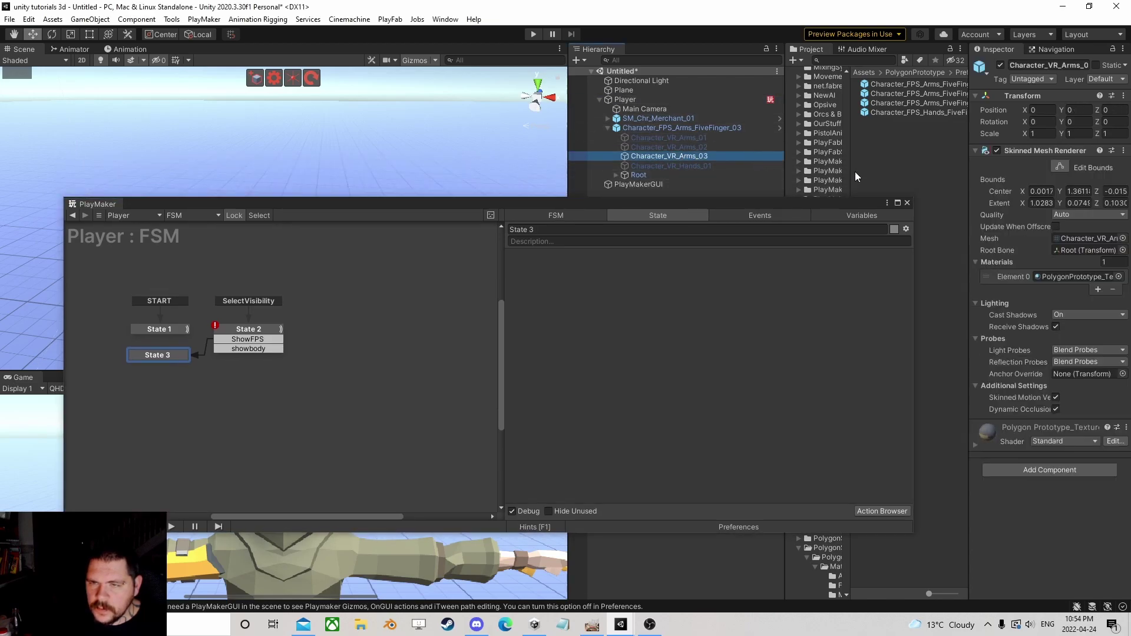
click(1109, 80)
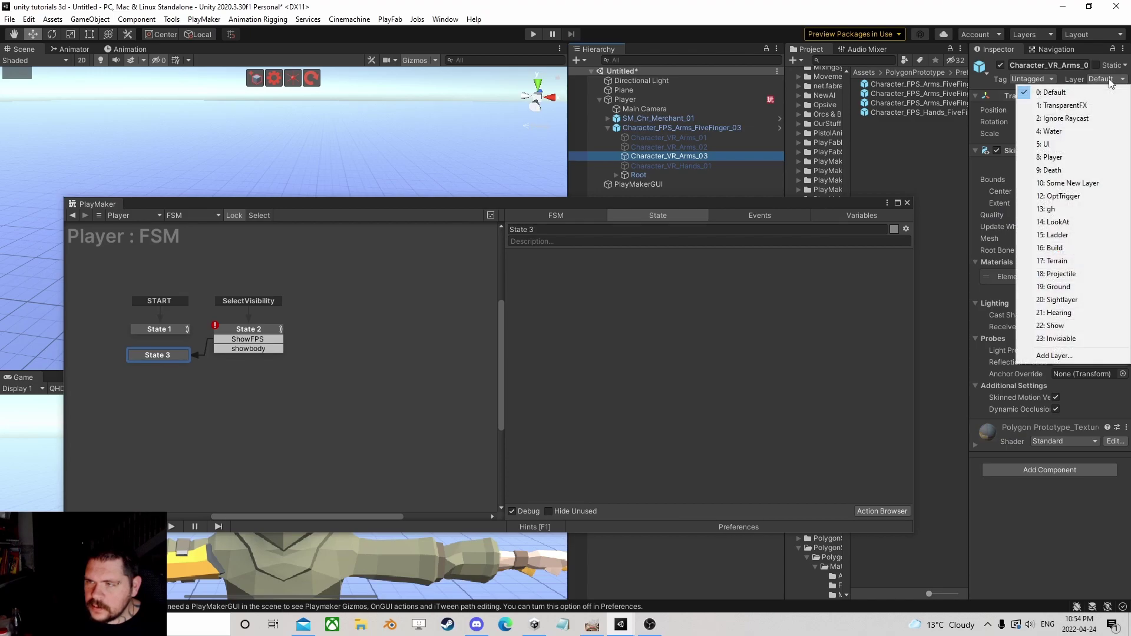
click(663, 158)
Add a Set Layer action to State 3 putting Character_VR_Arms_03 on the Show layer
right_click(577, 309)
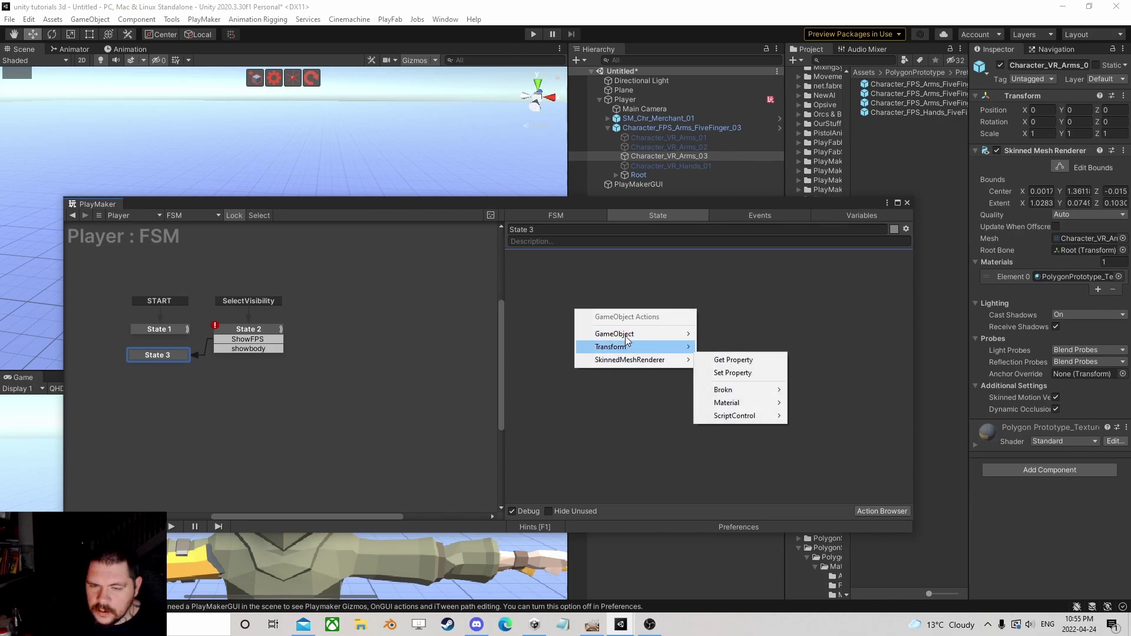
mouse_move(626, 335)
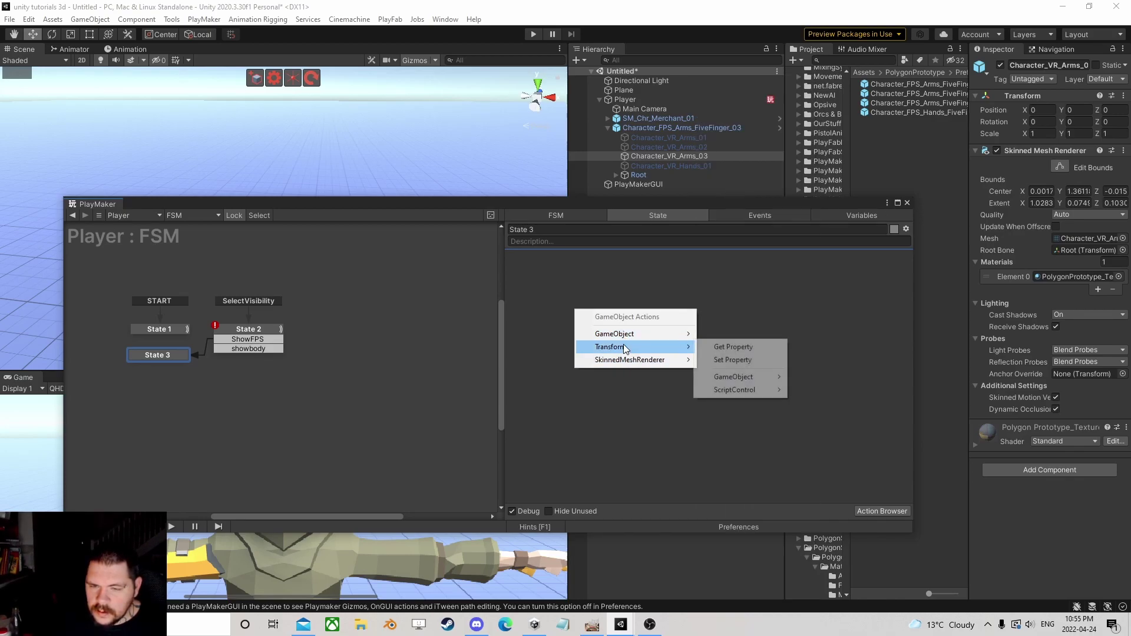
click(881, 510)
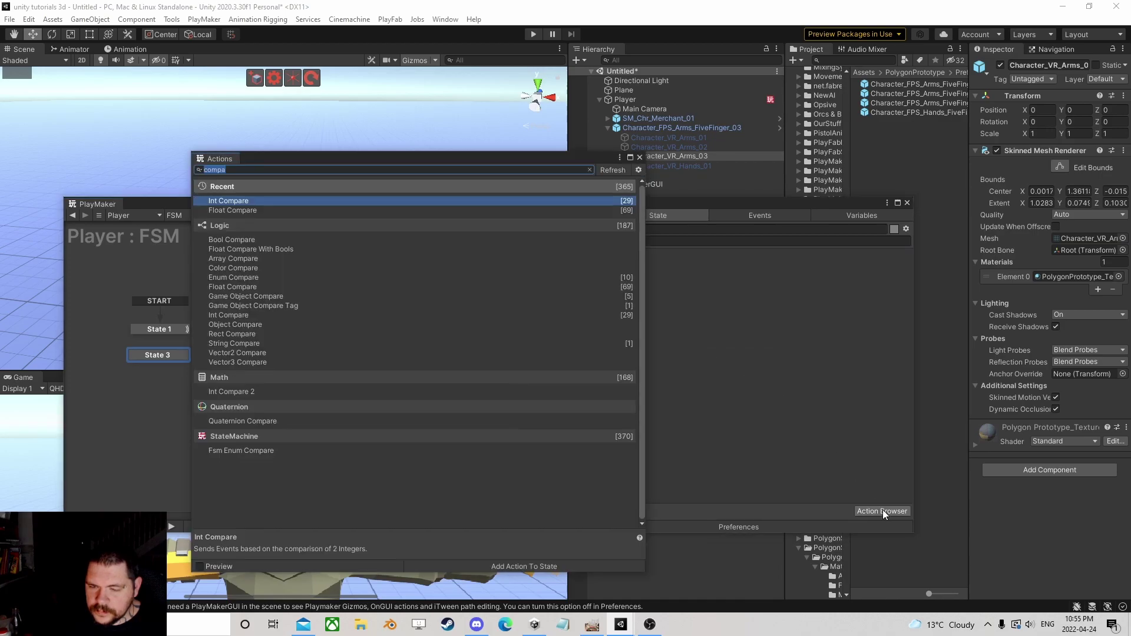
text(layer)
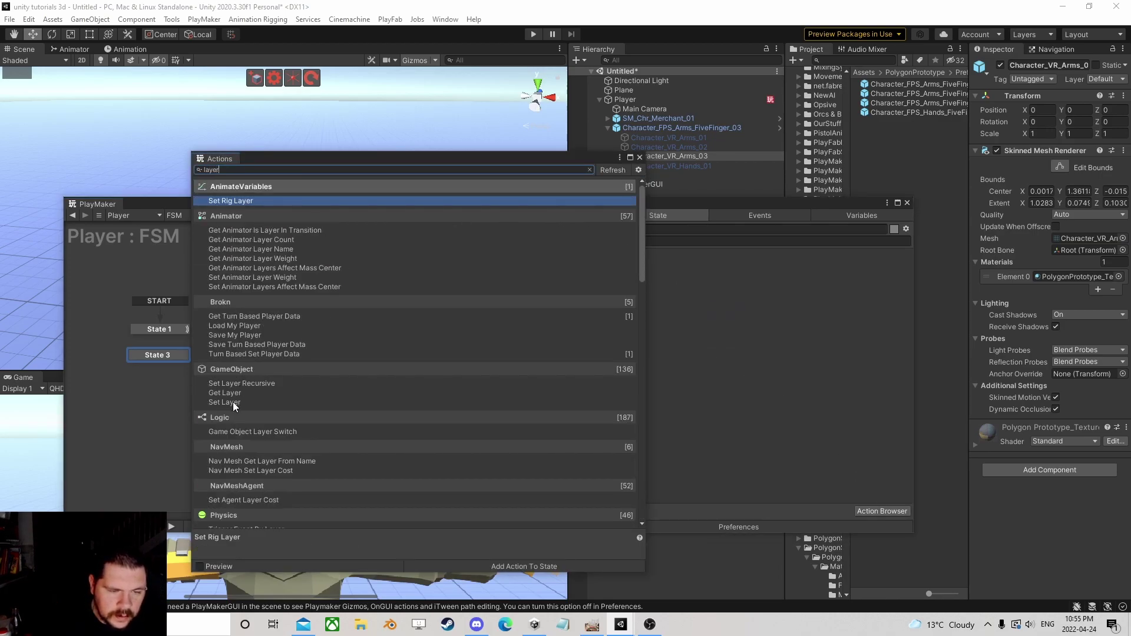
double_click(230, 403)
click(639, 157)
click(705, 270)
click(720, 297)
drag(672, 153, 721, 284)
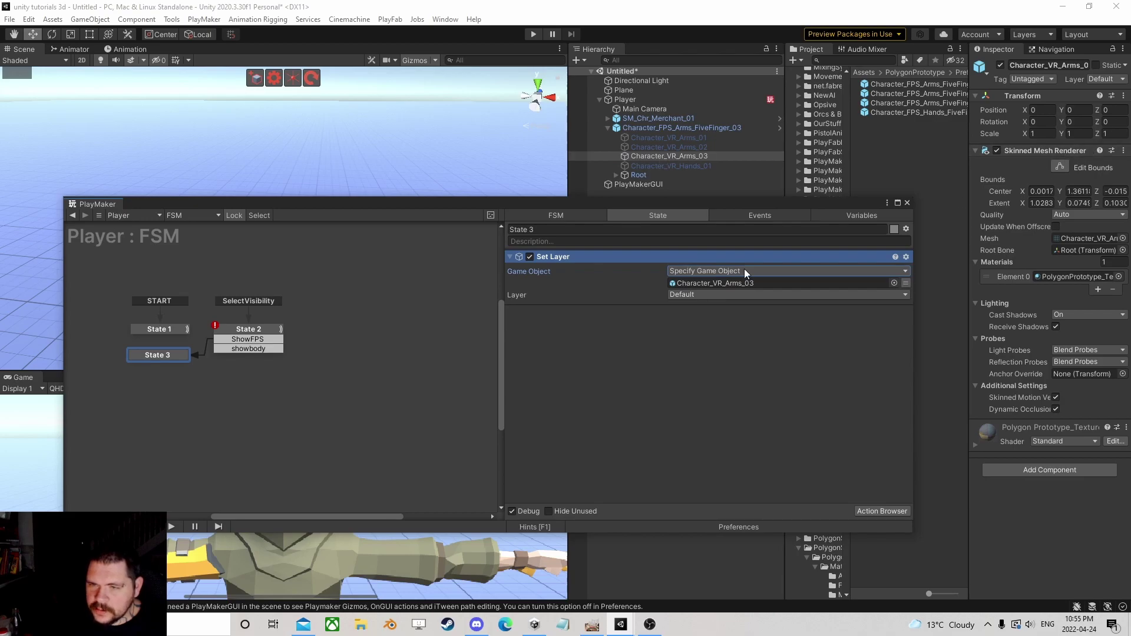
click(690, 295)
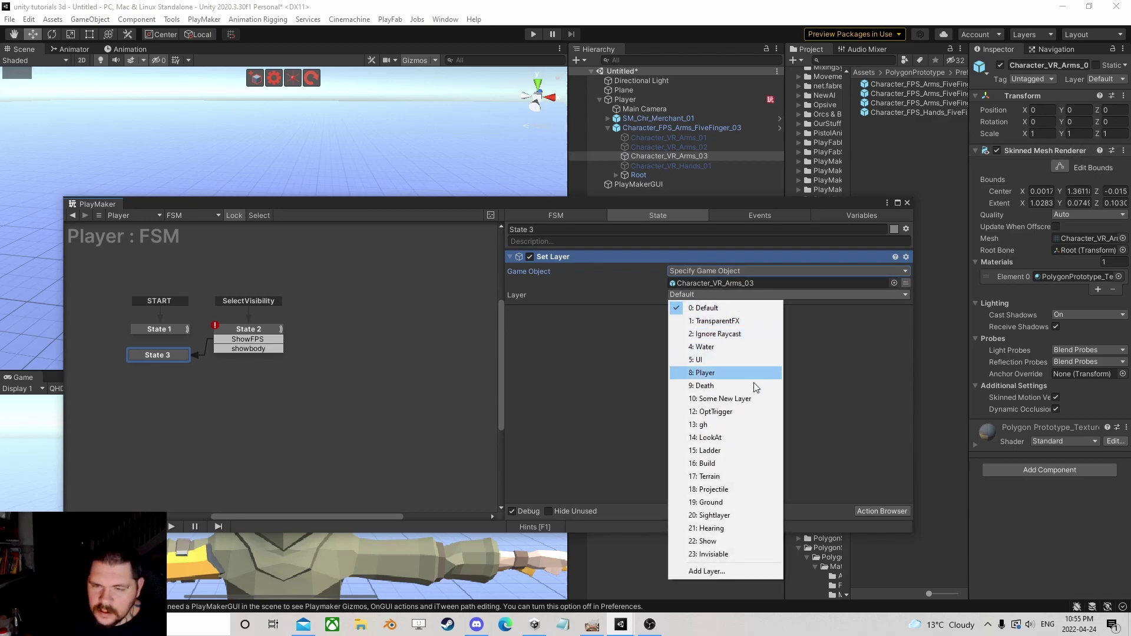
click(726, 542)
Copy-paste the Set Layer action and set it to put SM_Chr_Merchant_01 on Invisiable
right_click(557, 256)
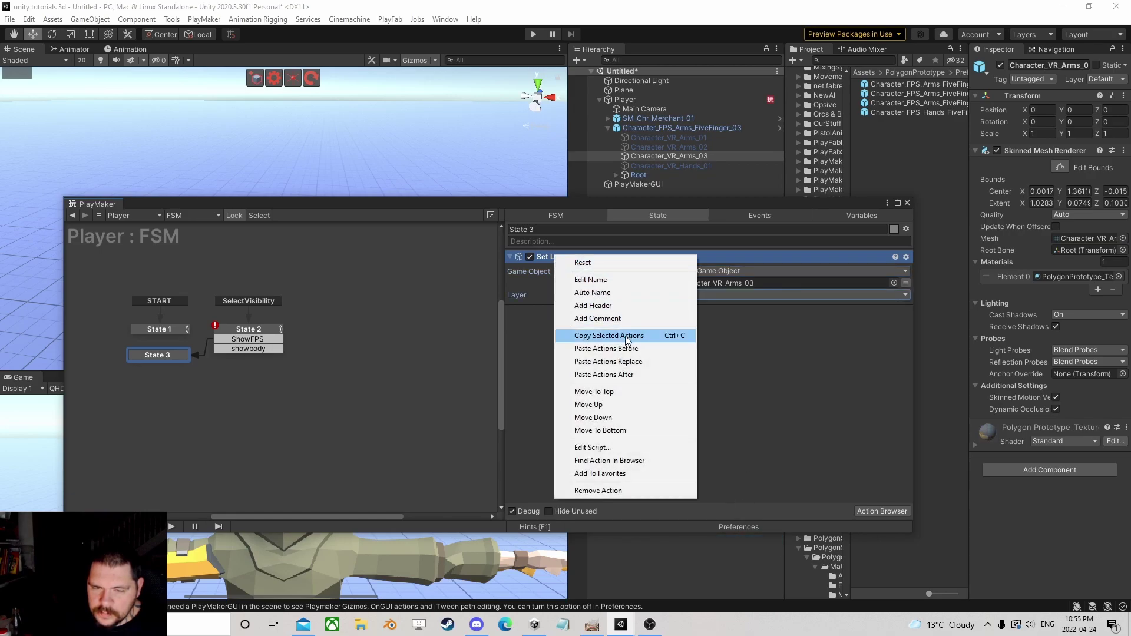
click(566, 331)
right_click(565, 330)
click(607, 450)
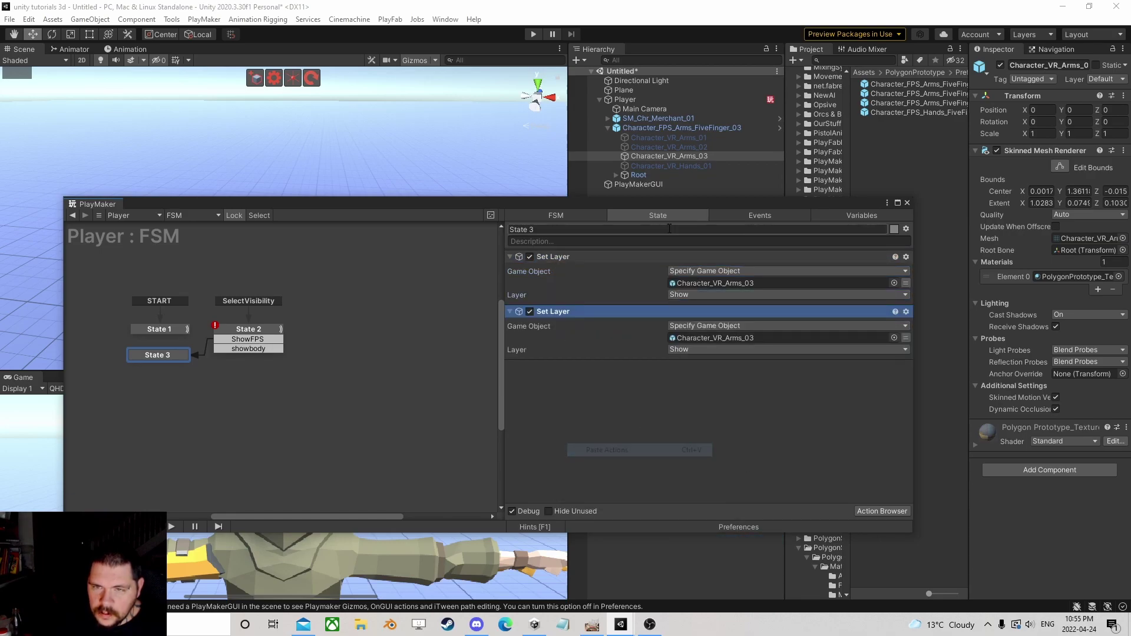
click(608, 118)
drag(649, 202, 716, 386)
click(705, 396)
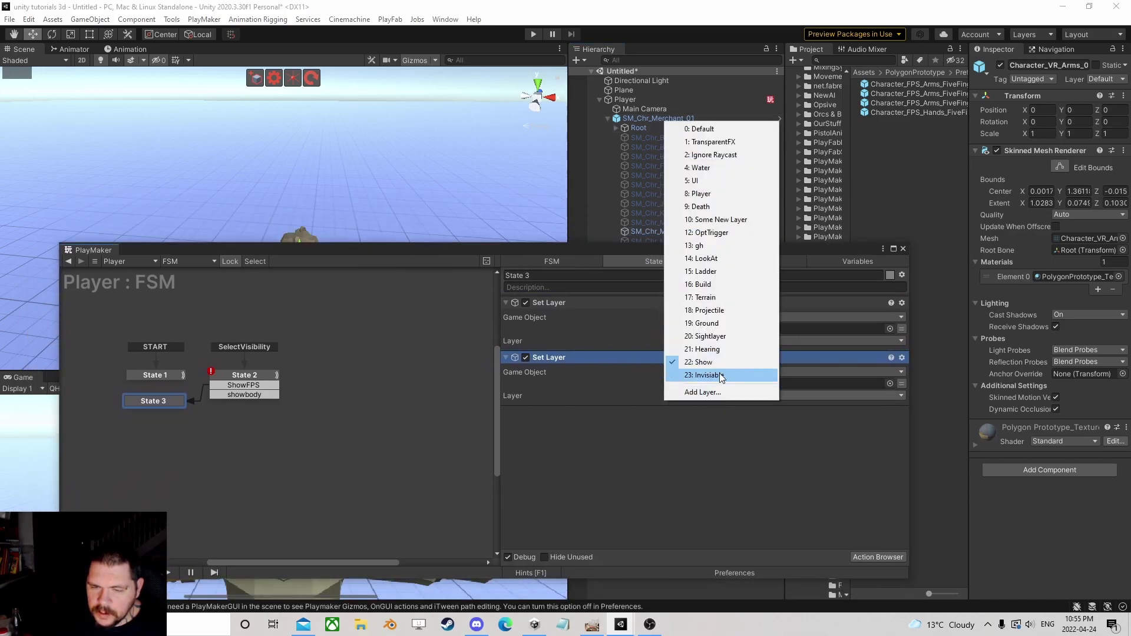
click(707, 375)
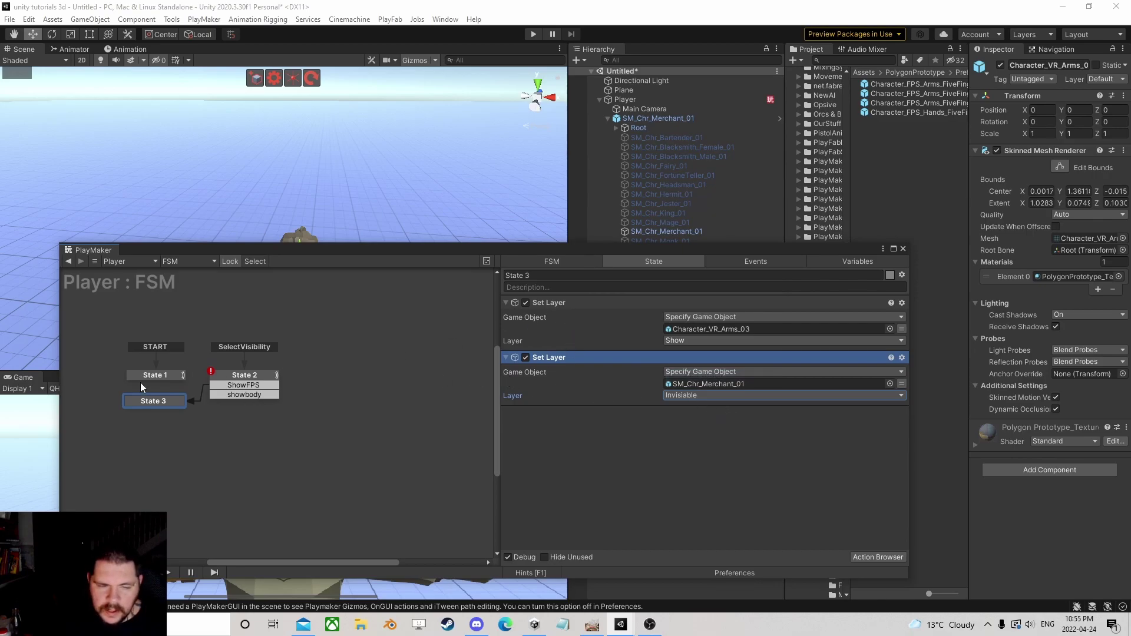
Copy State 3, paste it as State 4, and route State 2's showbody event to it
right_click(154, 402)
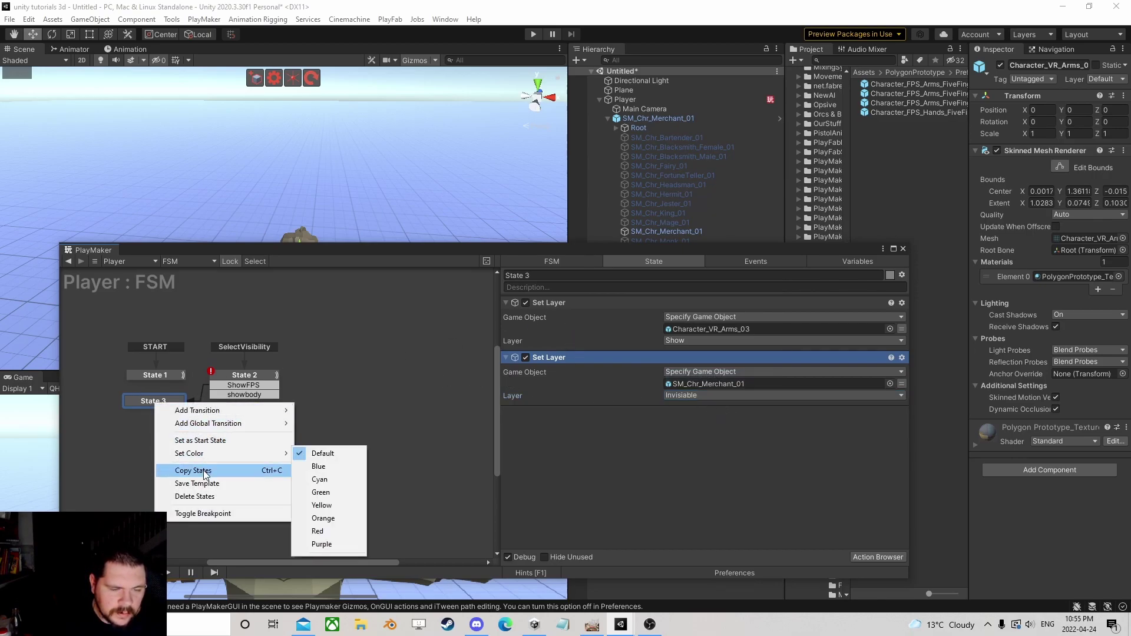
click(195, 470)
right_click(320, 386)
click(356, 405)
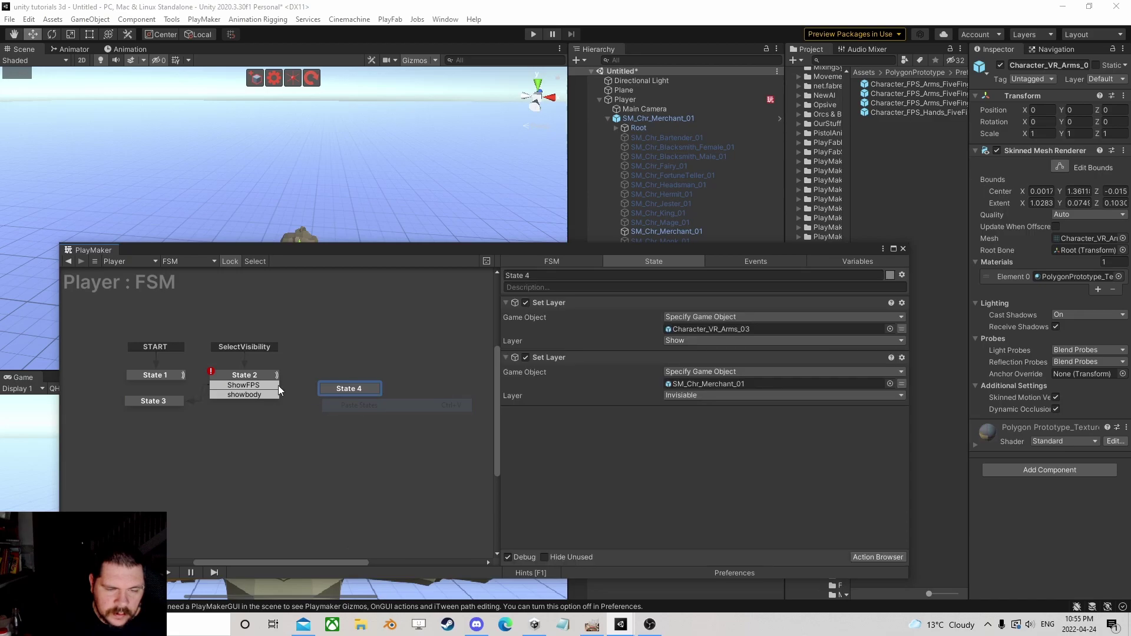
drag(268, 391, 332, 388)
Set State 4's arms to Invisiable and merchant to Show, then stack States 4 and 3 below State 2
click(709, 340)
click(716, 318)
click(689, 394)
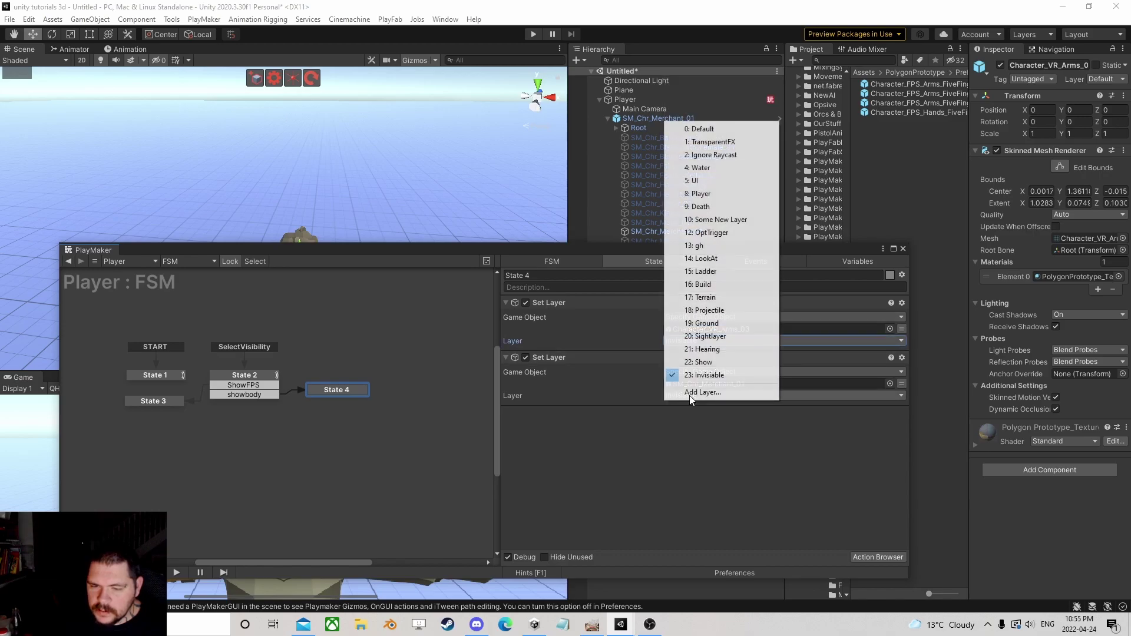
click(730, 362)
drag(342, 395, 256, 411)
drag(164, 400, 275, 423)
Close the PlayMaker editor and set the Player object's ID to 5
click(903, 248)
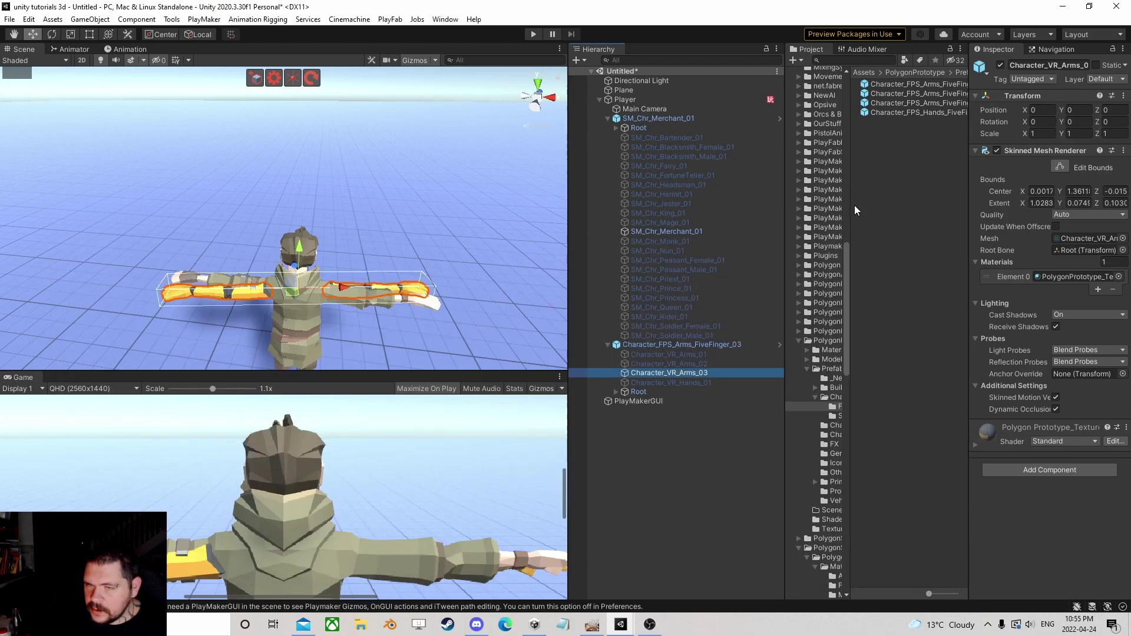
click(625, 99)
click(1049, 253)
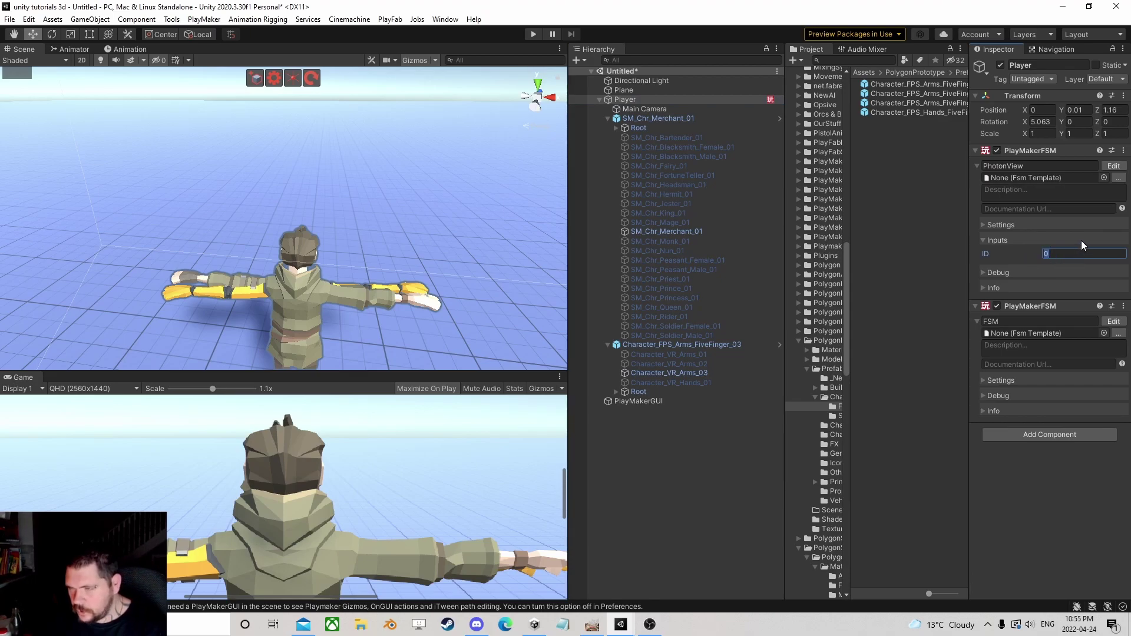
click(648, 101)
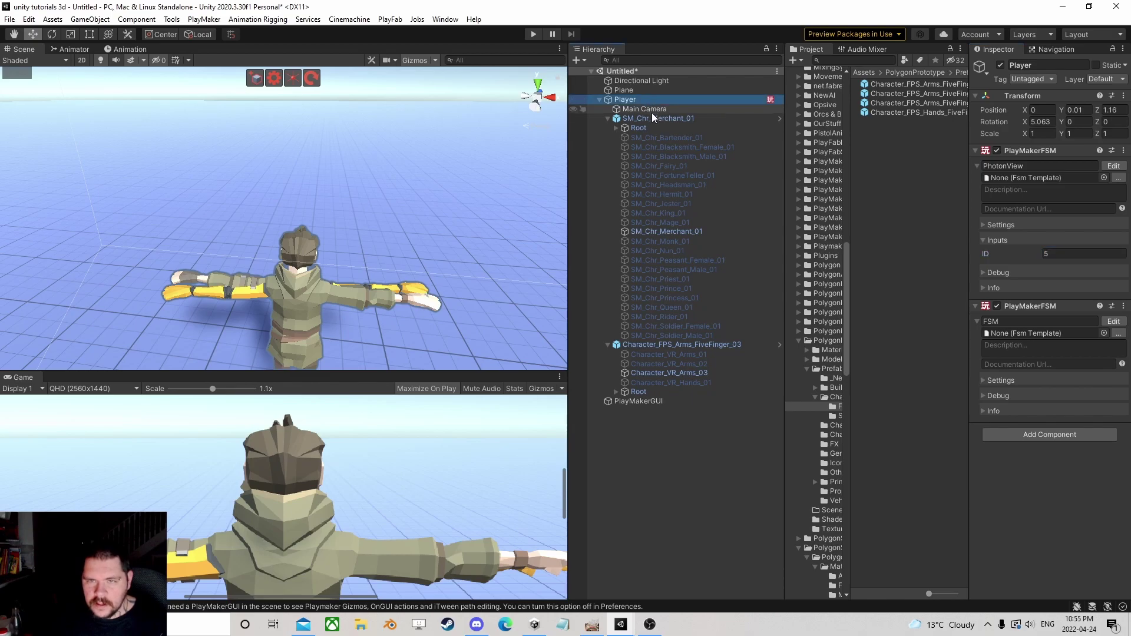
Duplicate Player as Player (1), move it across the ground, and rotate it to face the original
key(ctrl+d)
scroll(312, 213, down, 5)
right_drag(280, 176, 246, 270)
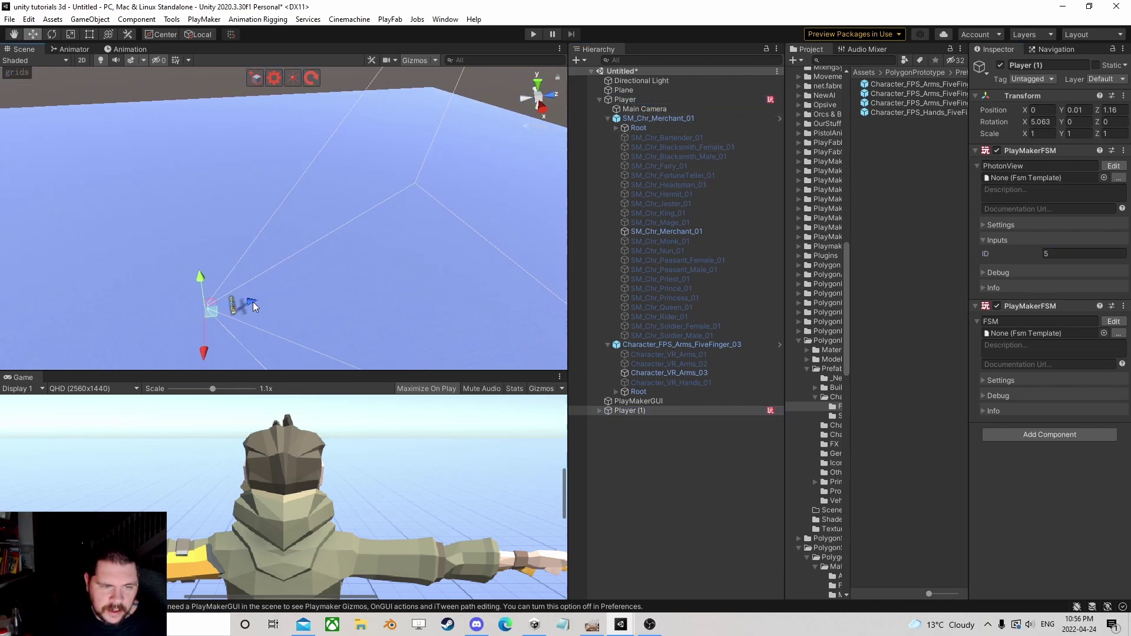
drag(254, 306, 388, 251)
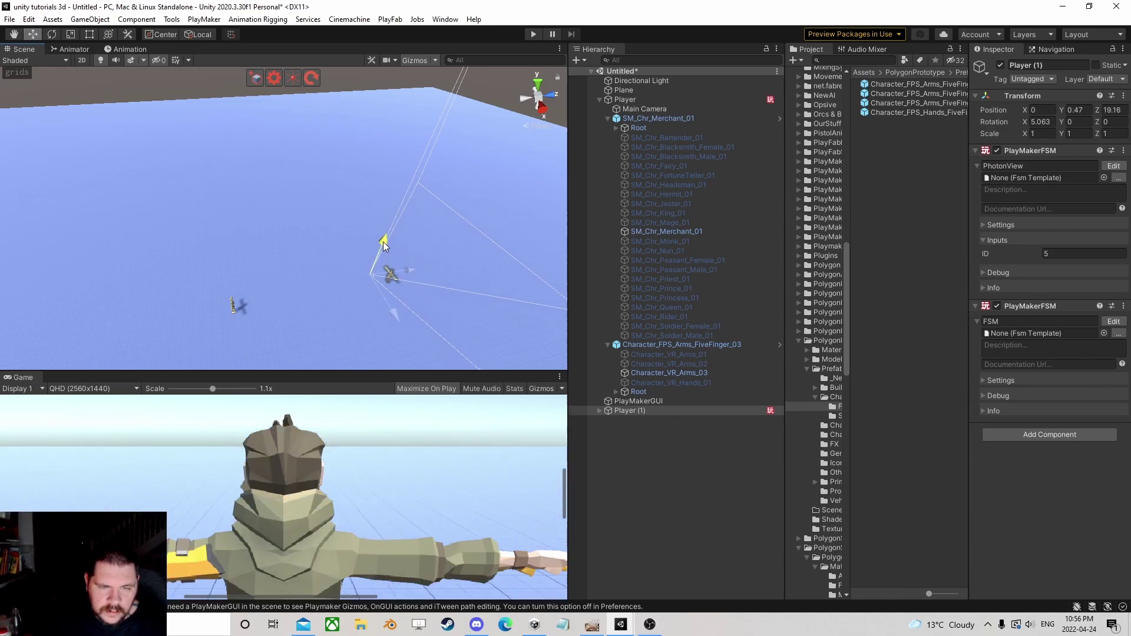
click(52, 34)
drag(351, 303, 758, 278)
right_drag(88, 248, 316, 252)
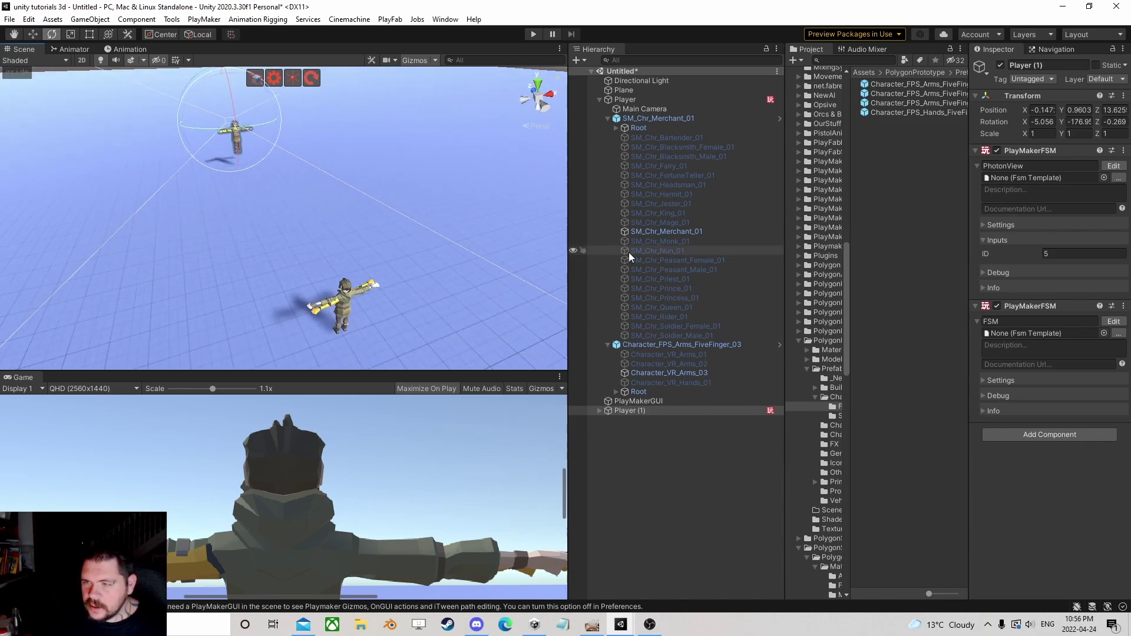
Give Player (1) ID 6 and disable its Set Event Data and Build String actions
click(1073, 253)
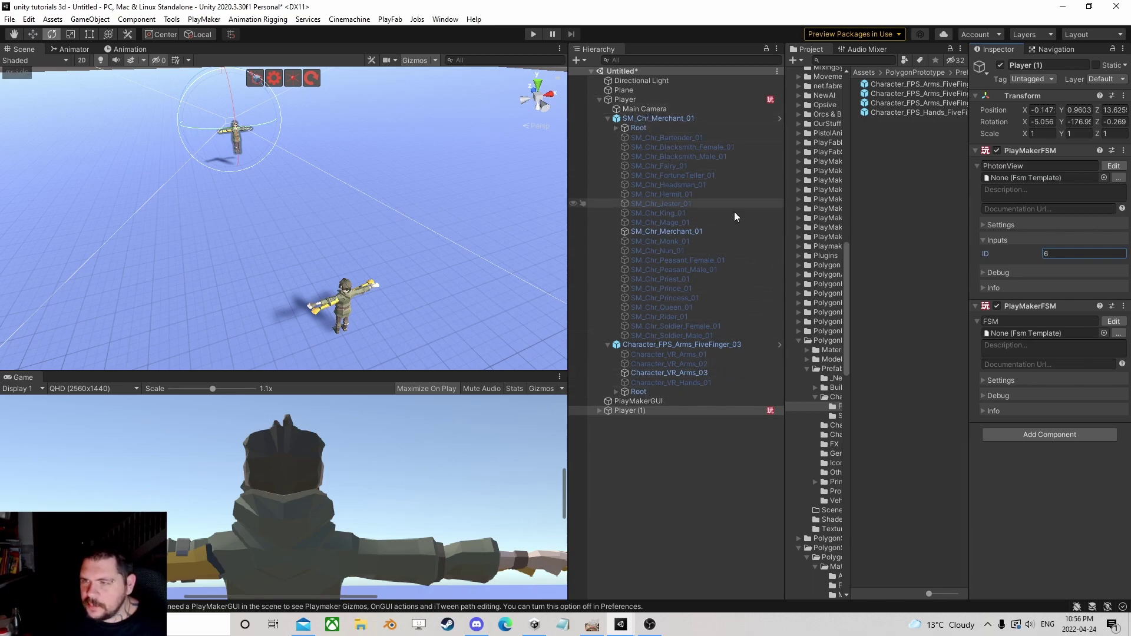
click(1113, 321)
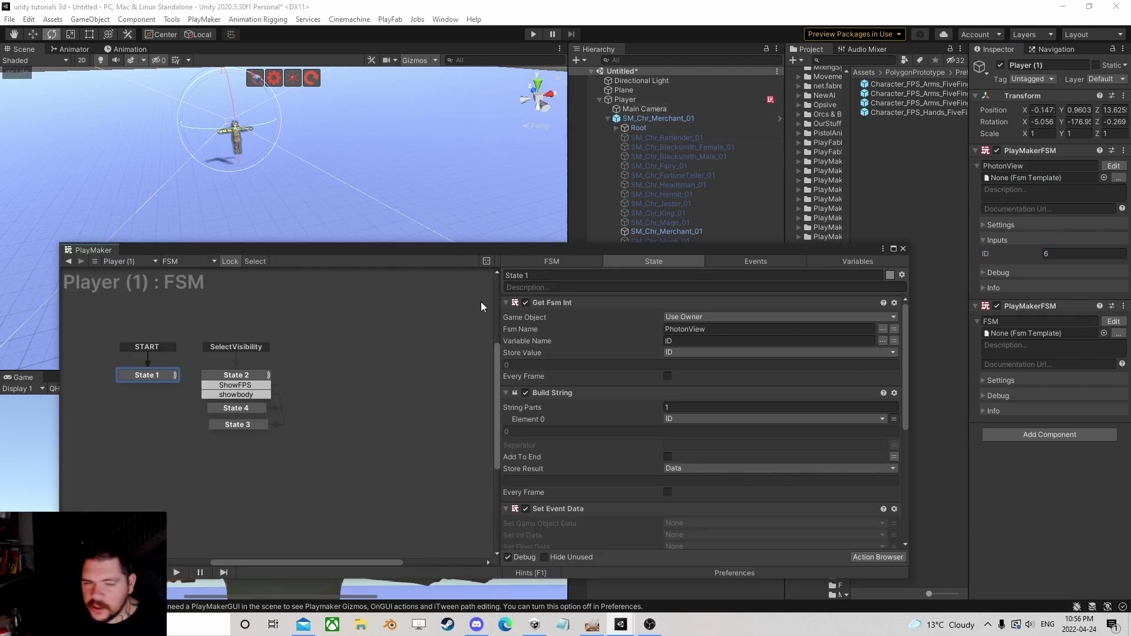
scroll(589, 413, down, 8)
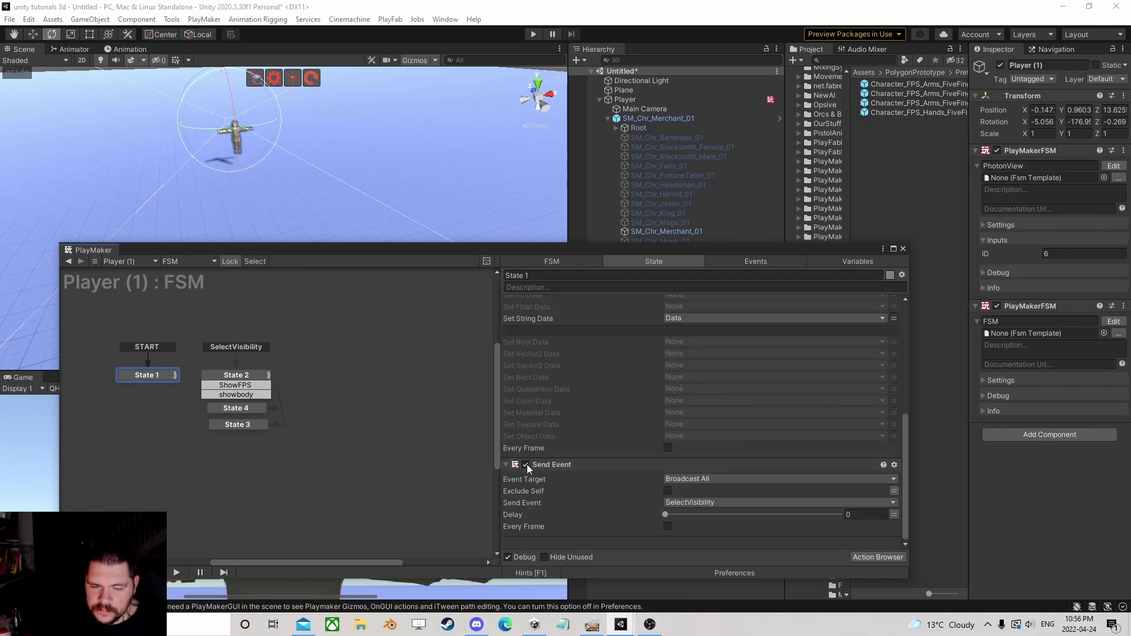
scroll(620, 401, up, 3)
click(526, 375)
scroll(605, 410, up, 4)
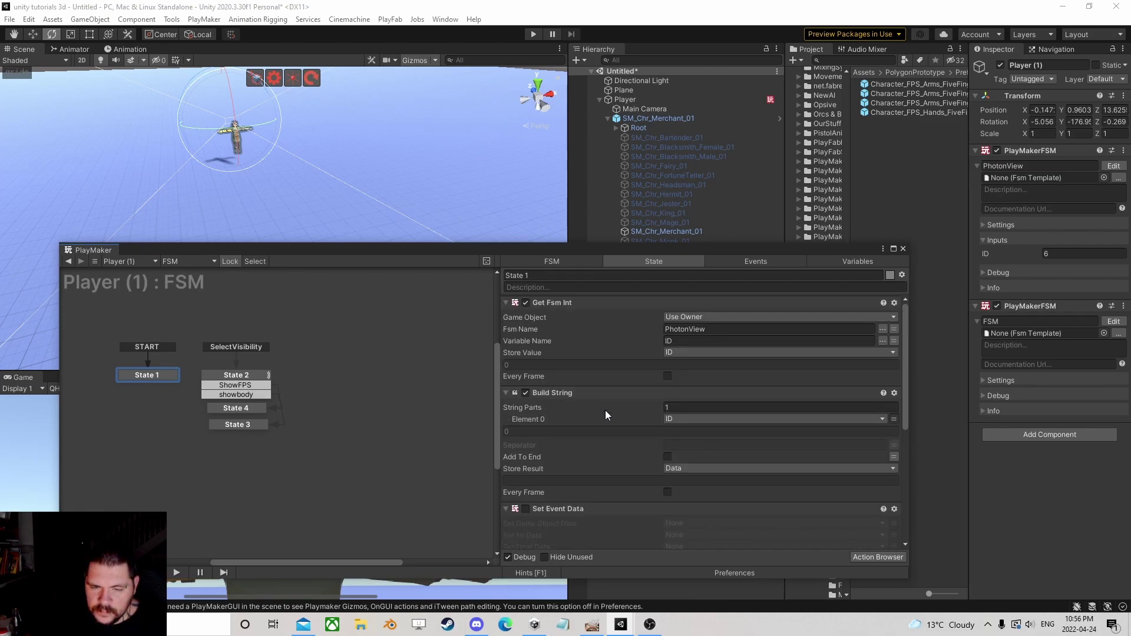
click(525, 392)
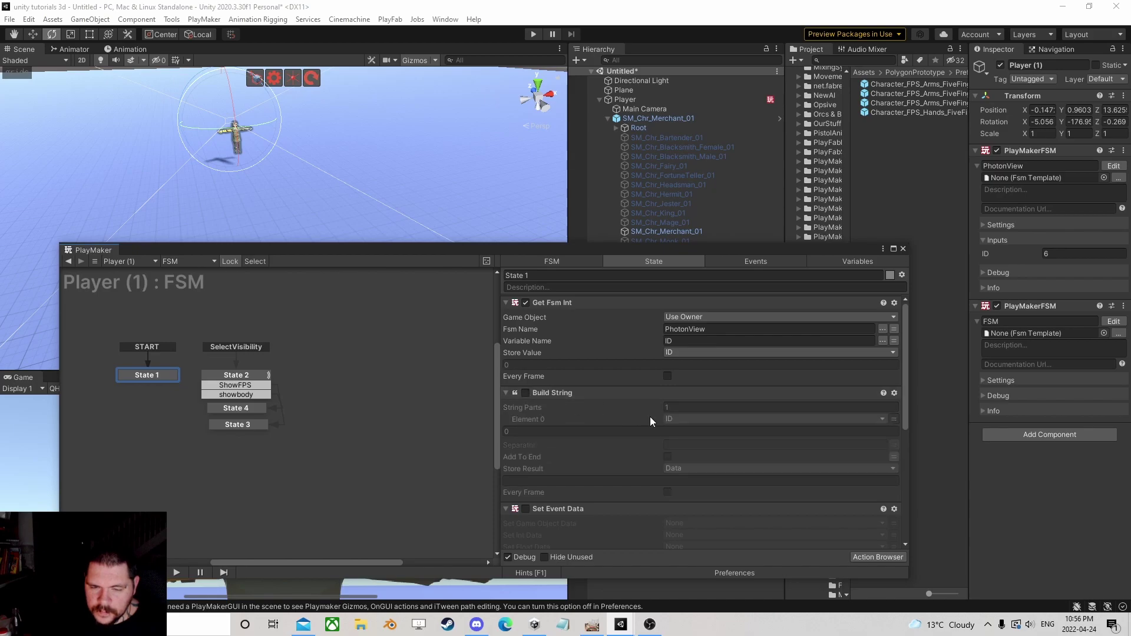
click(506, 393)
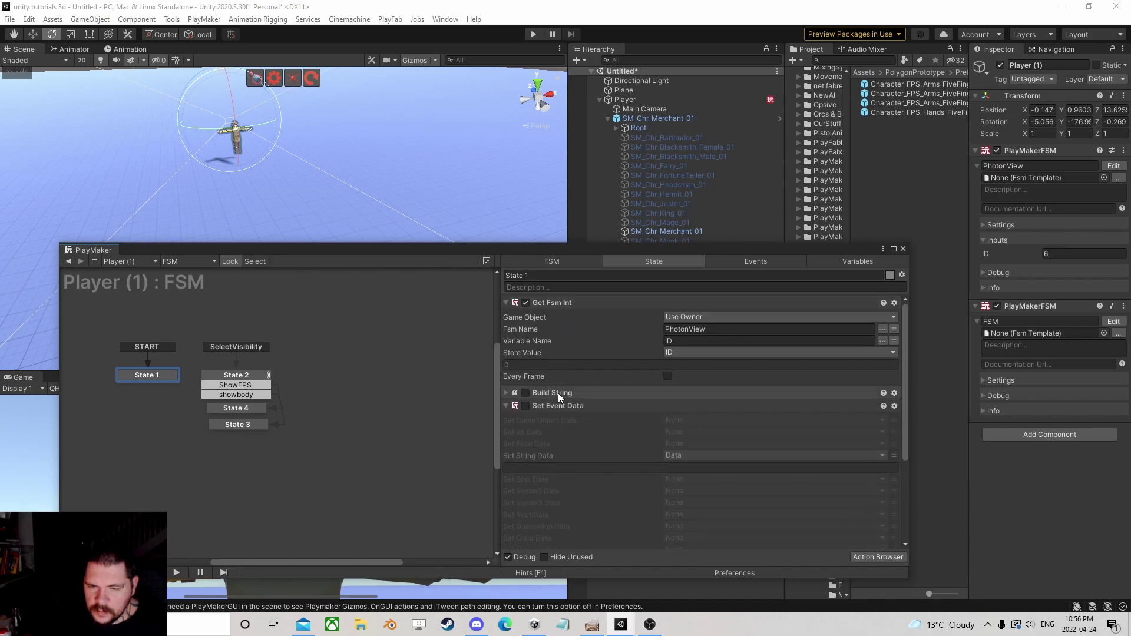
click(903, 249)
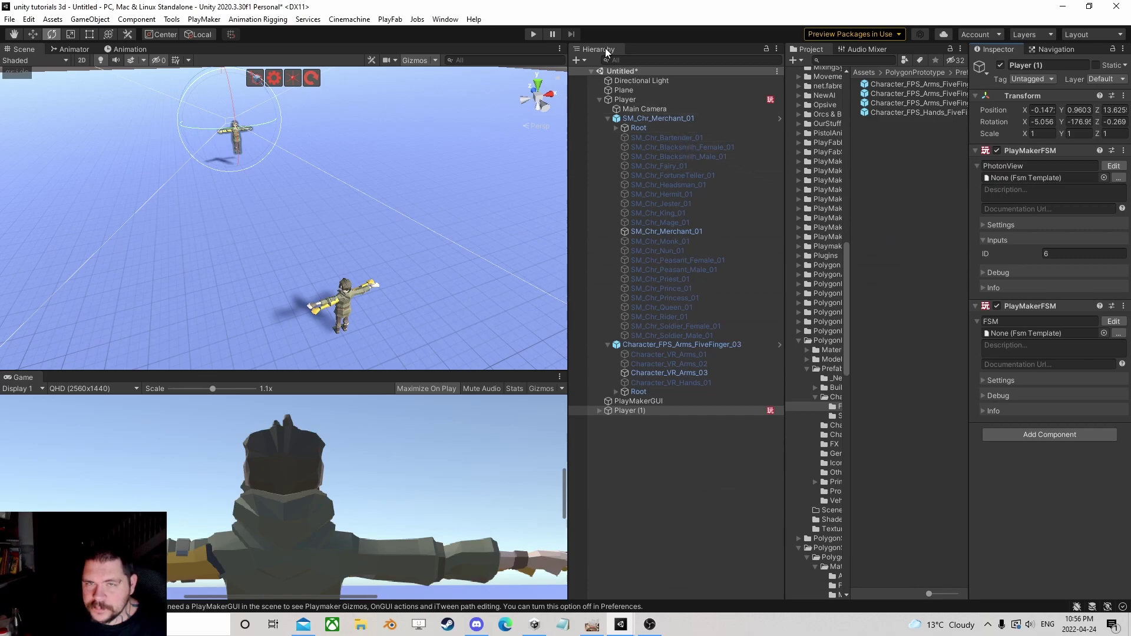
Play the scene, watch the players' arms and bodies in the Game view, then pause
click(532, 34)
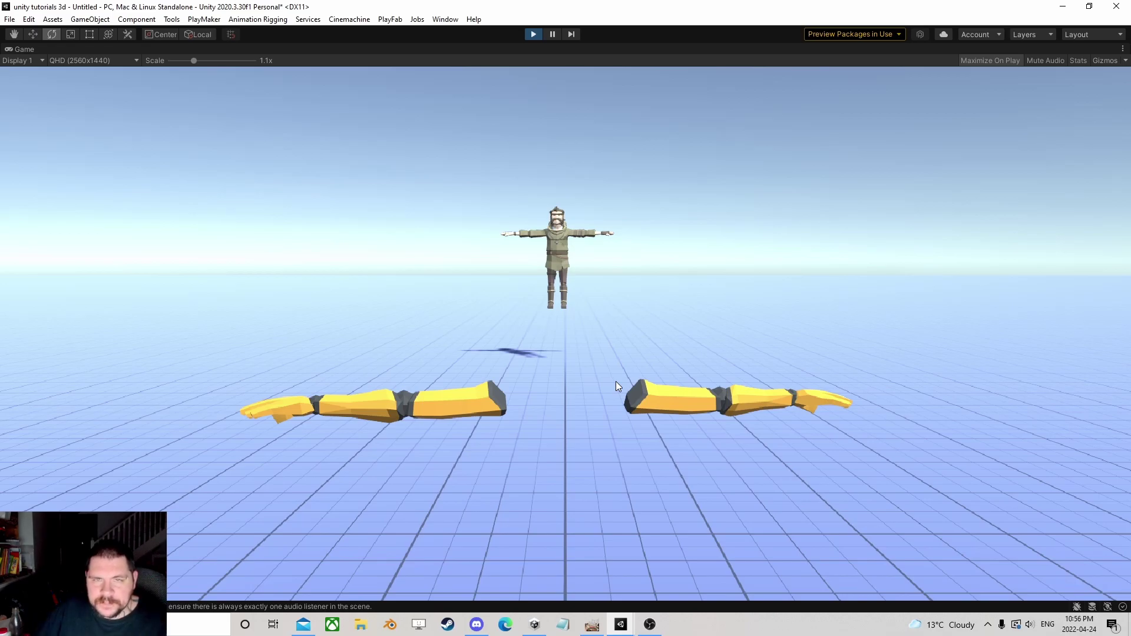
click(552, 34)
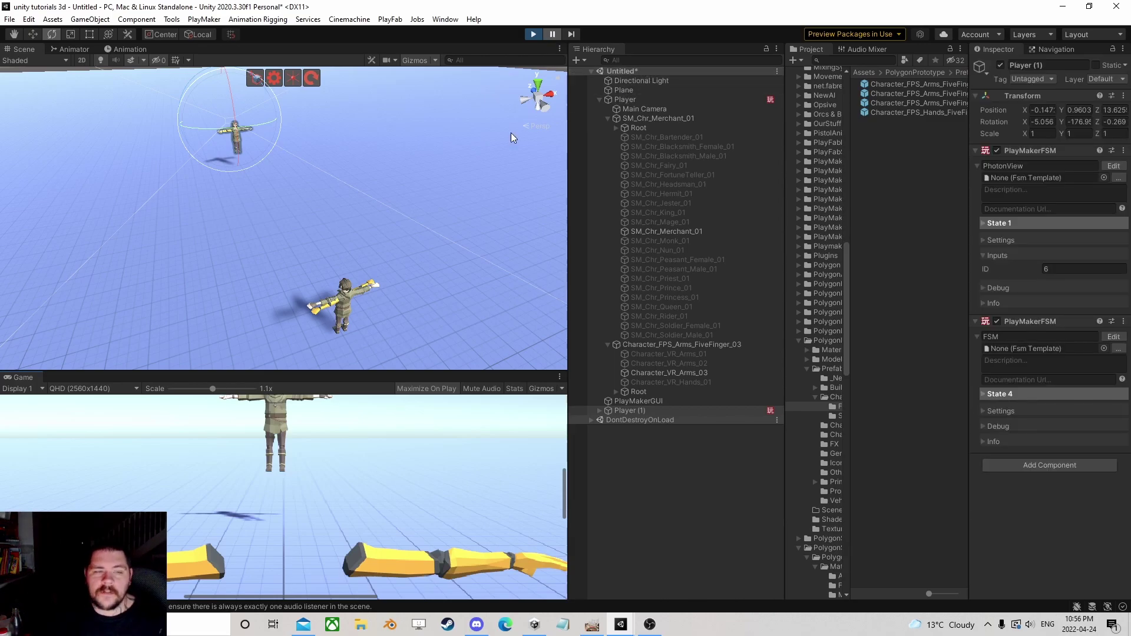
Orbit the scene toward Player (1) and expand its children in the Hierarchy
right_drag(154, 167, 395, 189)
right_drag(231, 220, 366, 223)
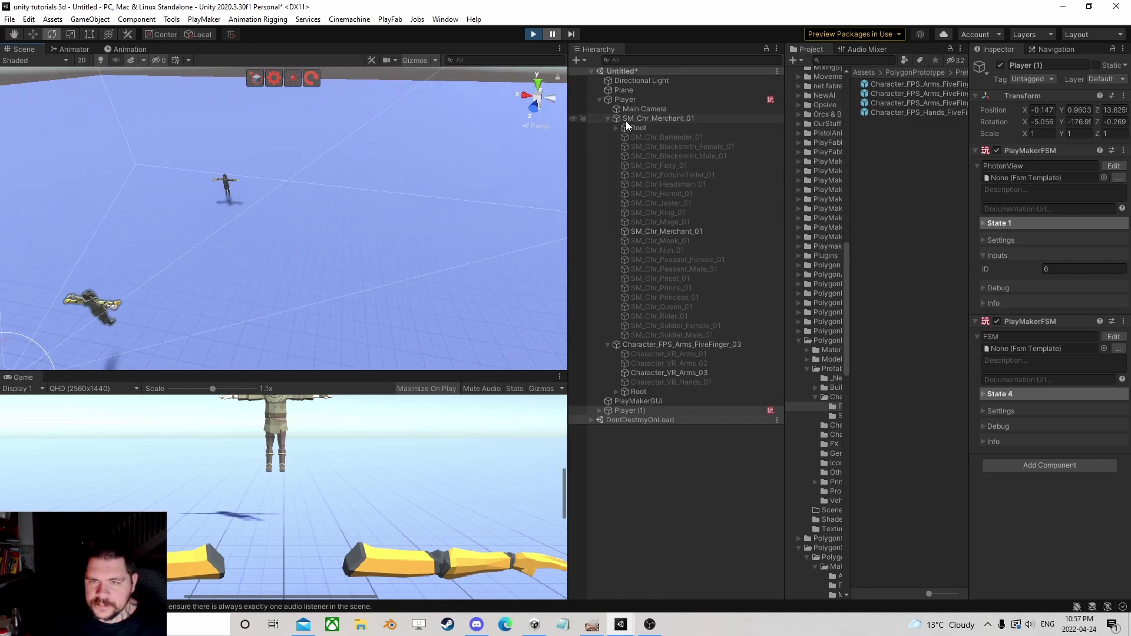
click(600, 100)
click(600, 119)
click(644, 128)
mouse_move(295, 226)
right_down()
mouse_move(315, 221)
mouse_move(238, 245)
mouse_move(280, 252)
mouse_move(303, 239)
right_up()
key(w)
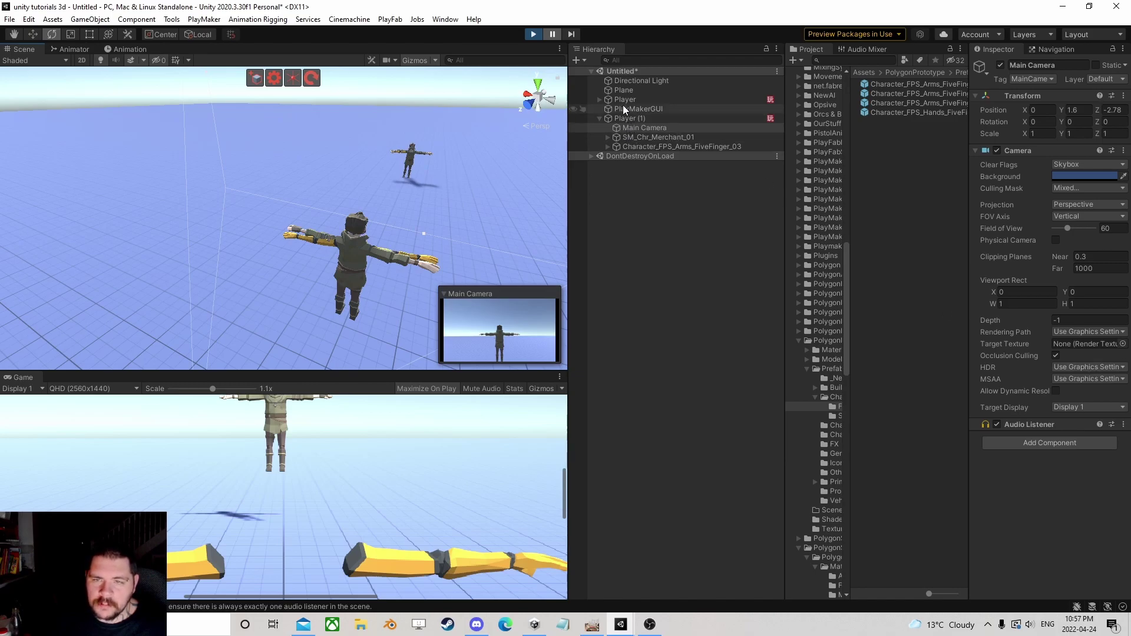
Open Player (1)'s FSM and confirm active State 4 hides the arms and shows the merchant
click(628, 120)
click(1114, 337)
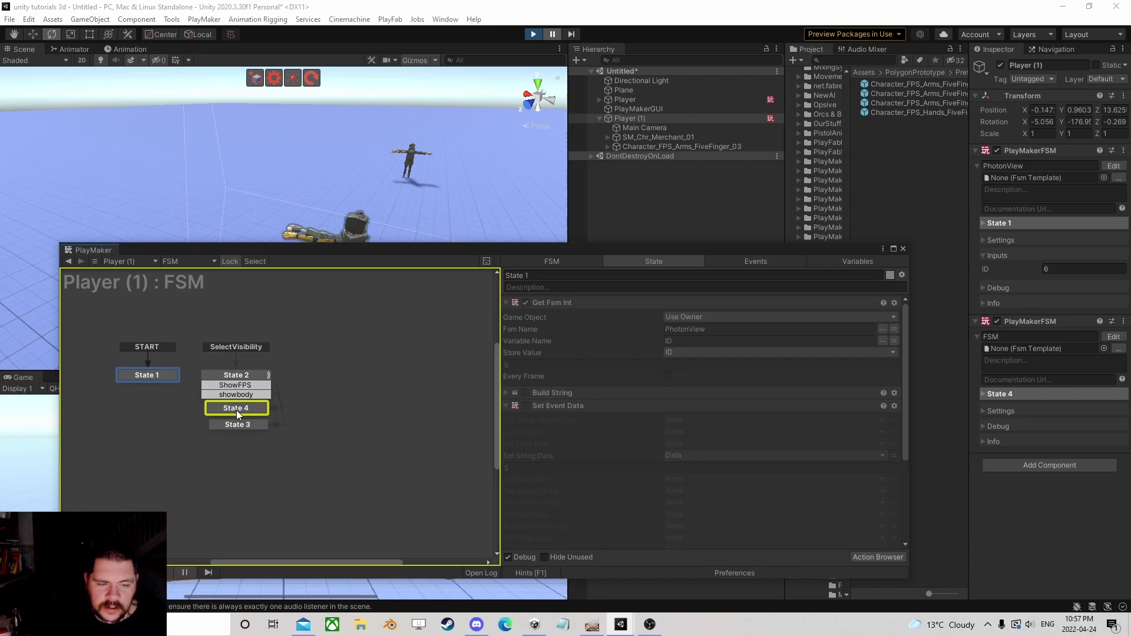
click(231, 409)
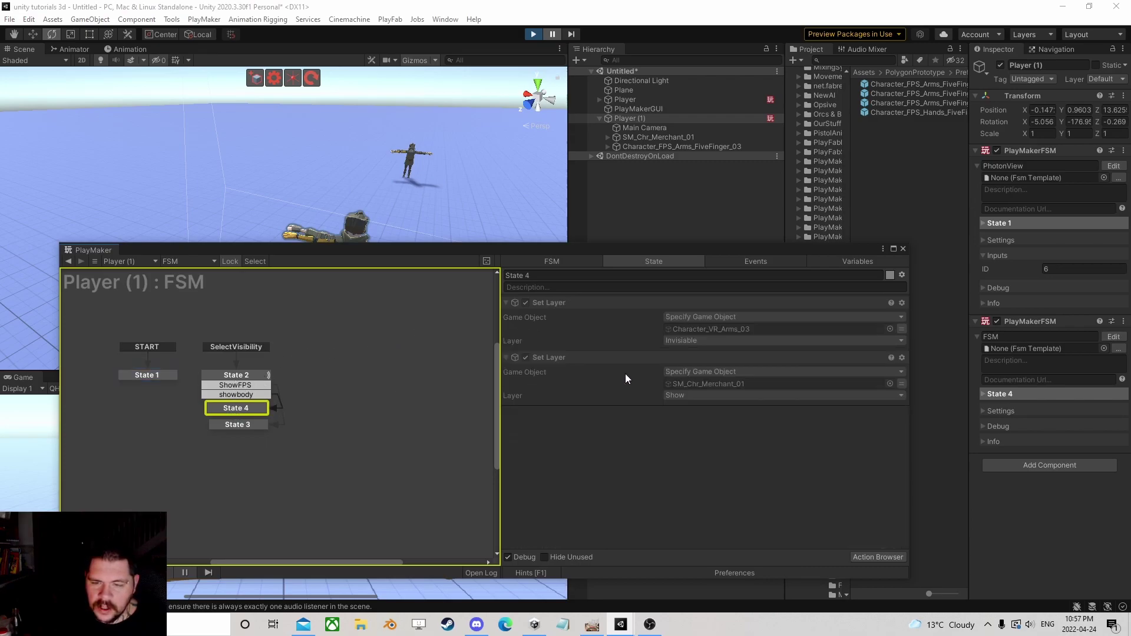
click(610, 136)
click(608, 137)
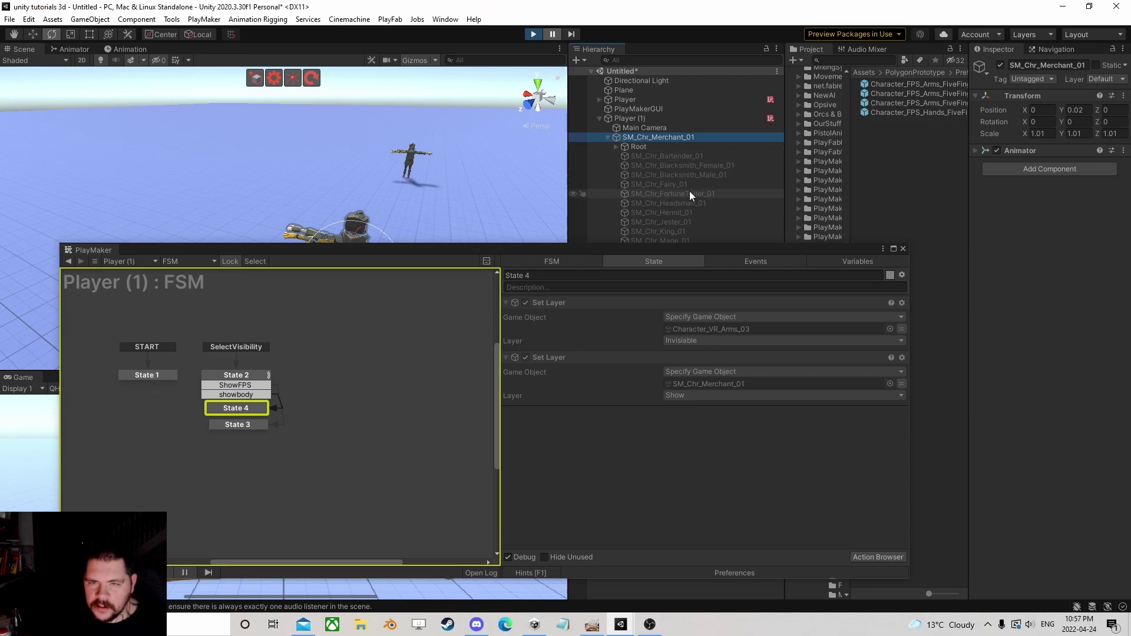
drag(691, 249, 693, 339)
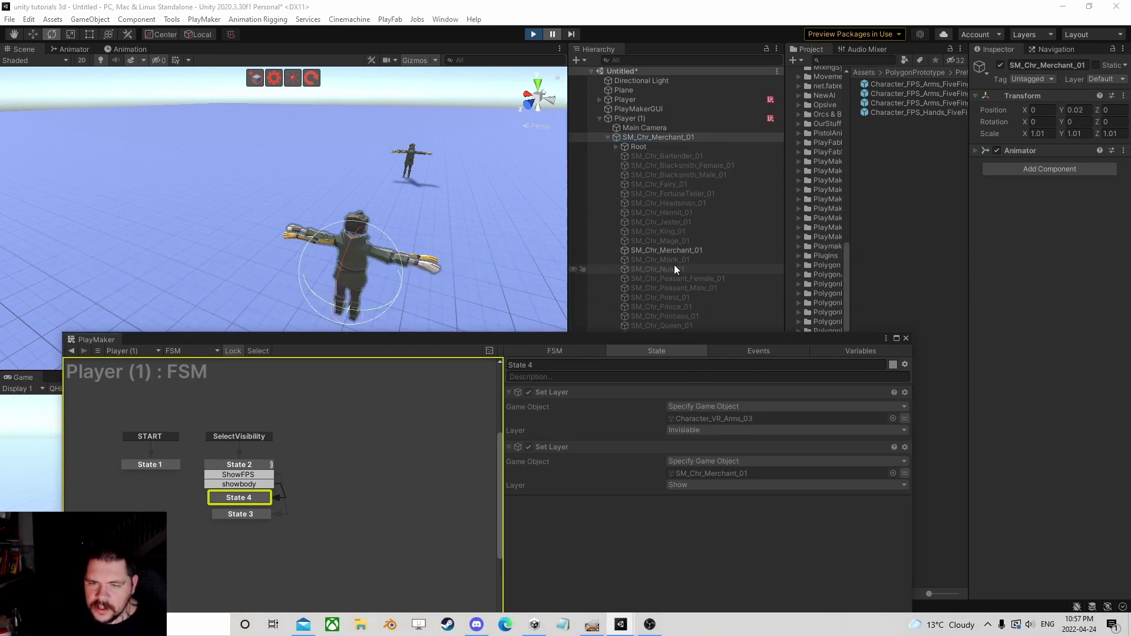
click(906, 338)
Stop play mode and set Player (1)'s camera viewport width to 0.5
click(534, 34)
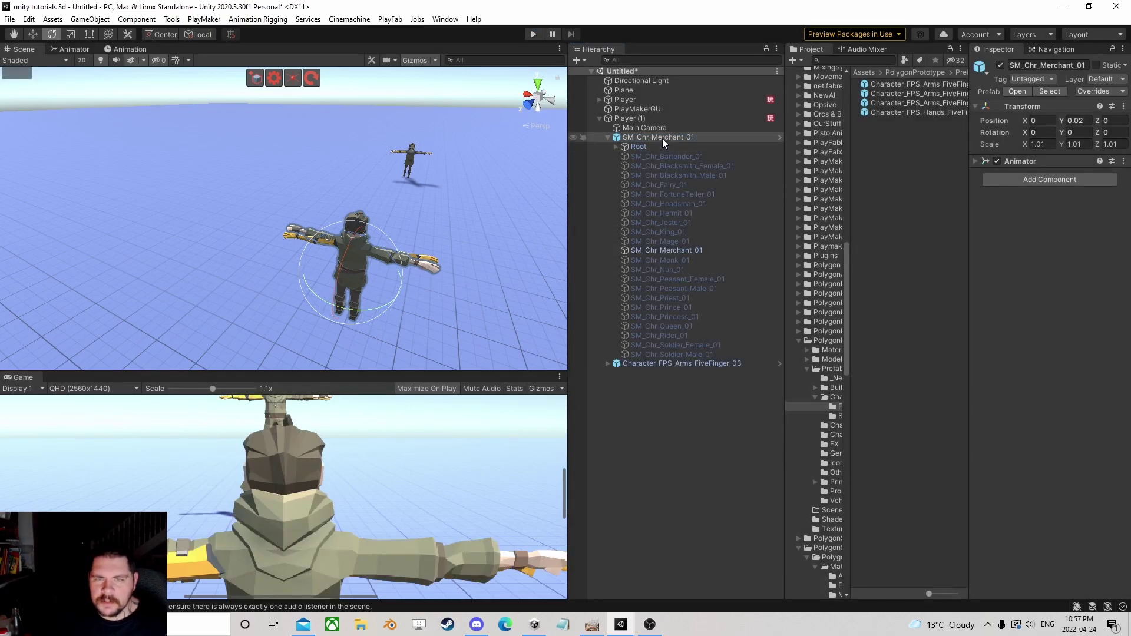
click(655, 119)
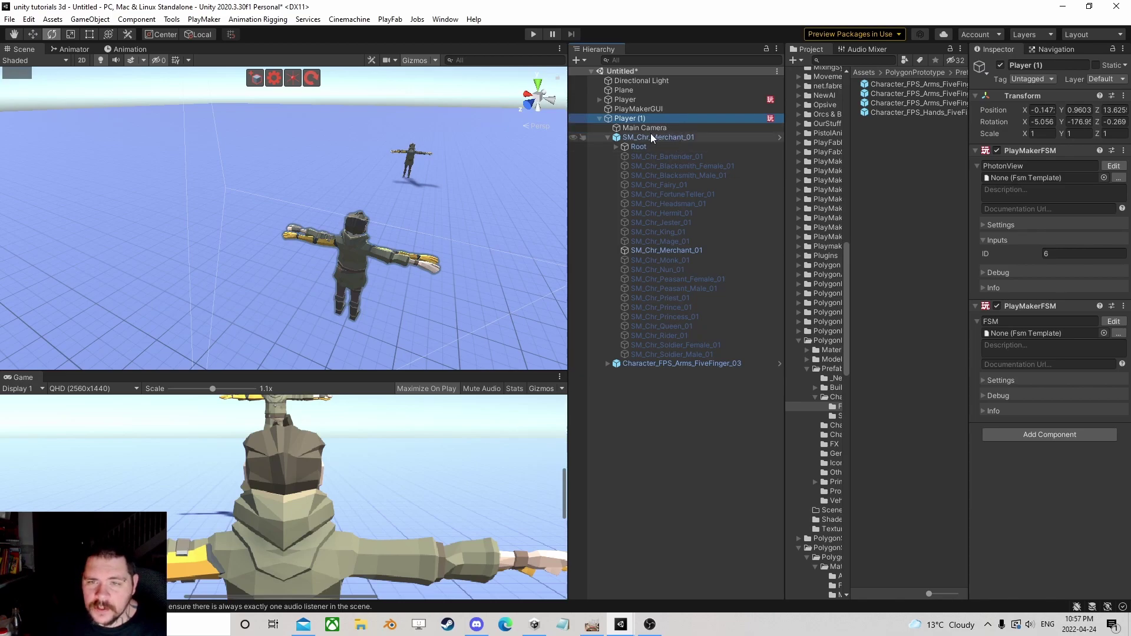
click(645, 128)
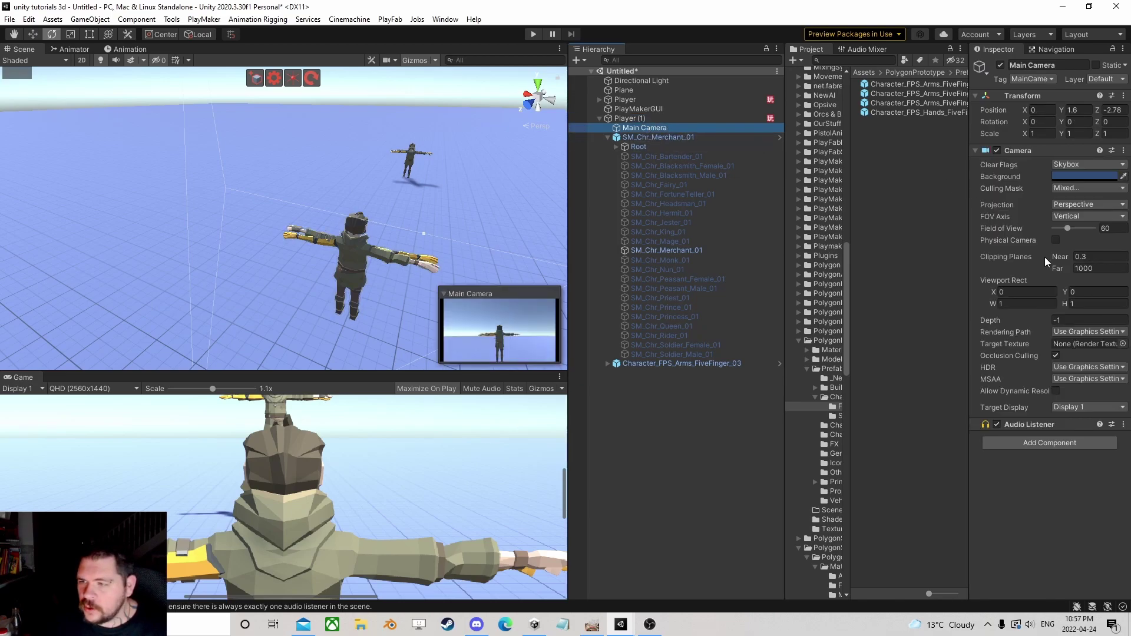
click(1010, 304)
text(0.5)
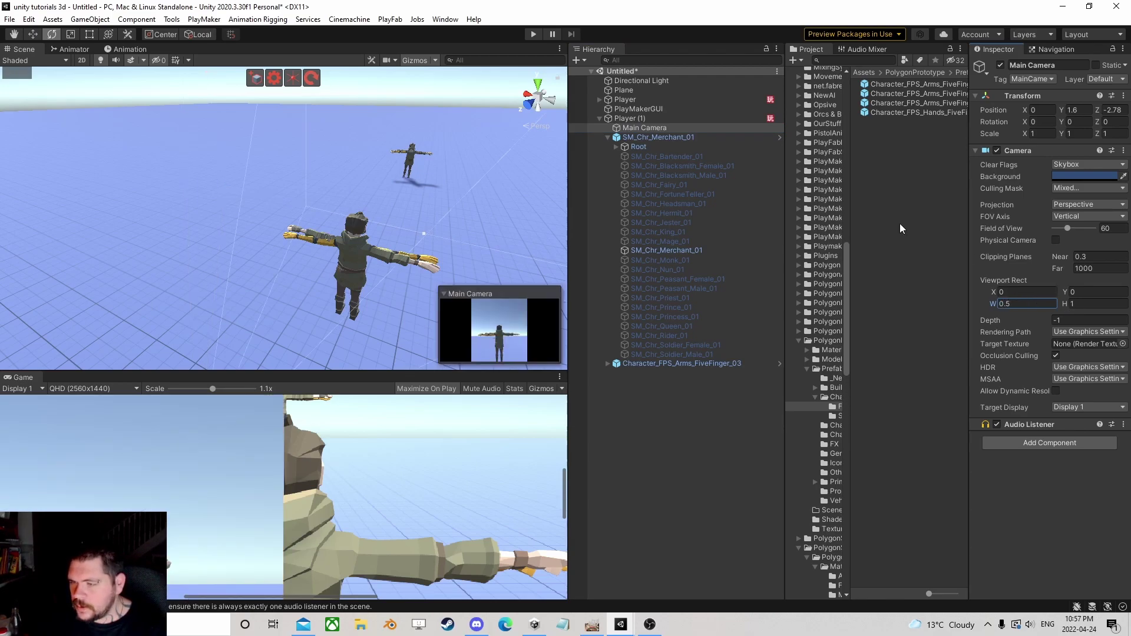
Give the Player's own Main Camera a viewport width of 0.5 and X offset of 0.5
click(600, 99)
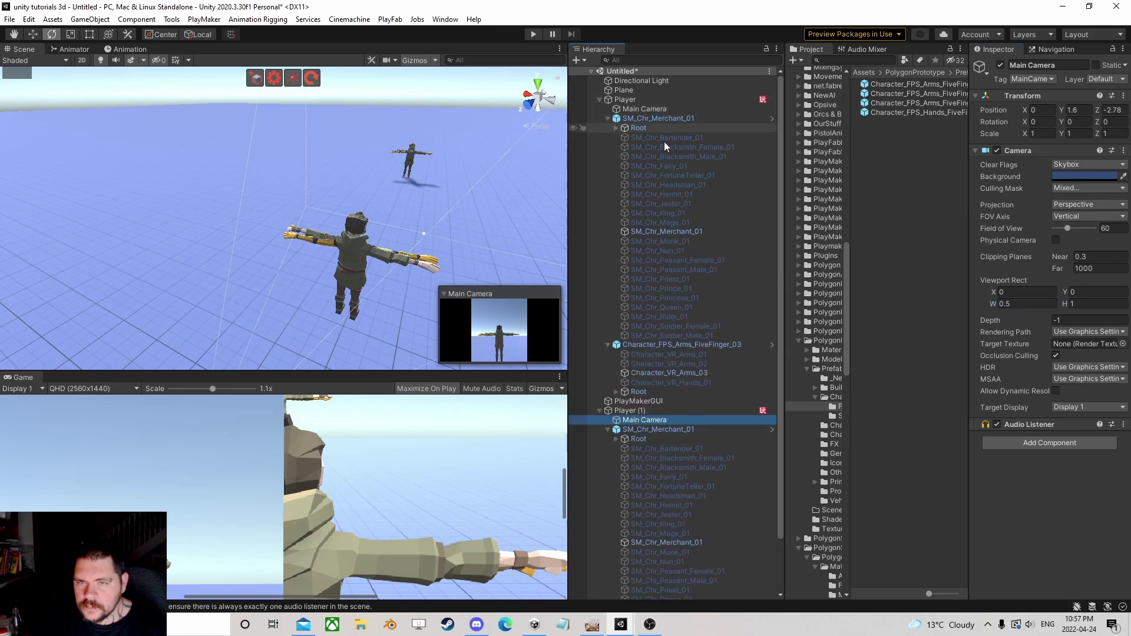
click(646, 109)
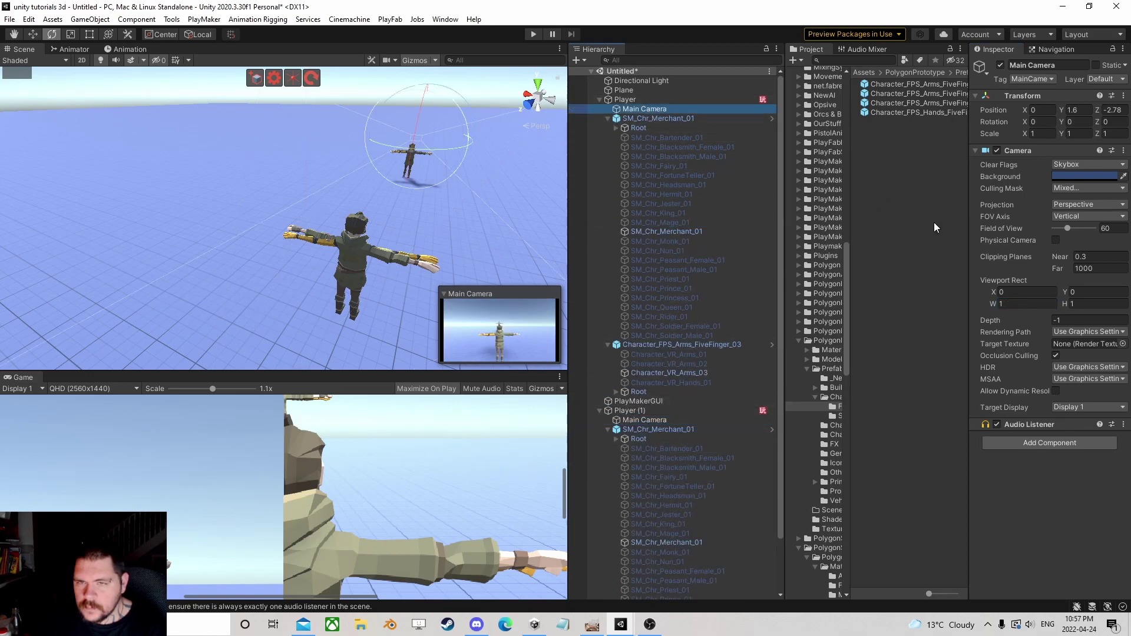
click(1027, 301)
text(.5)
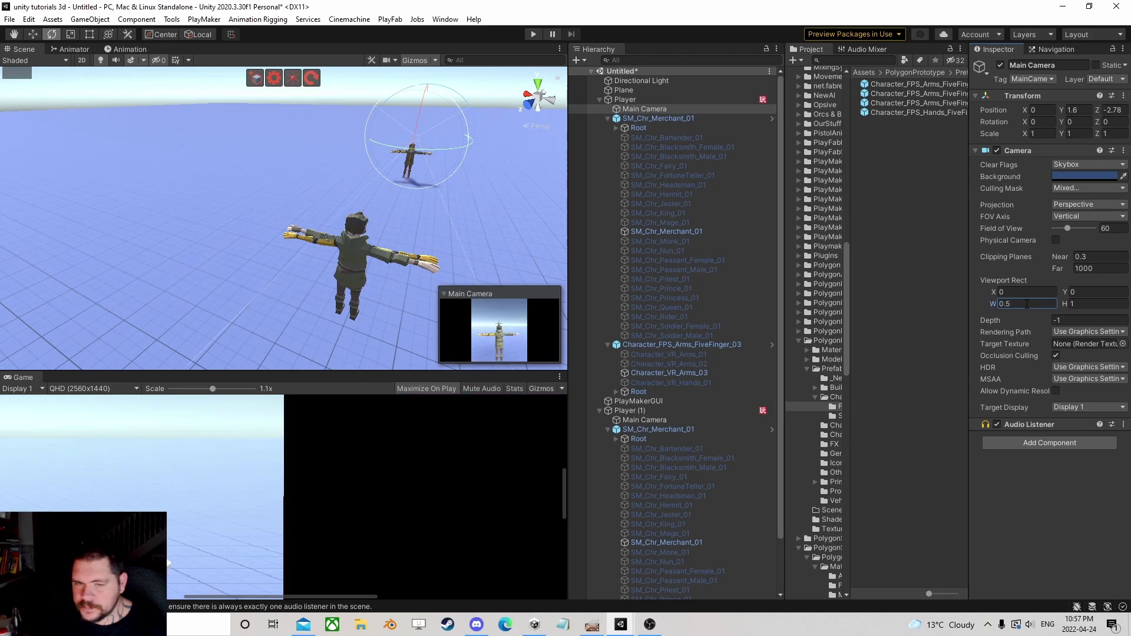
click(1021, 292)
text(.5)
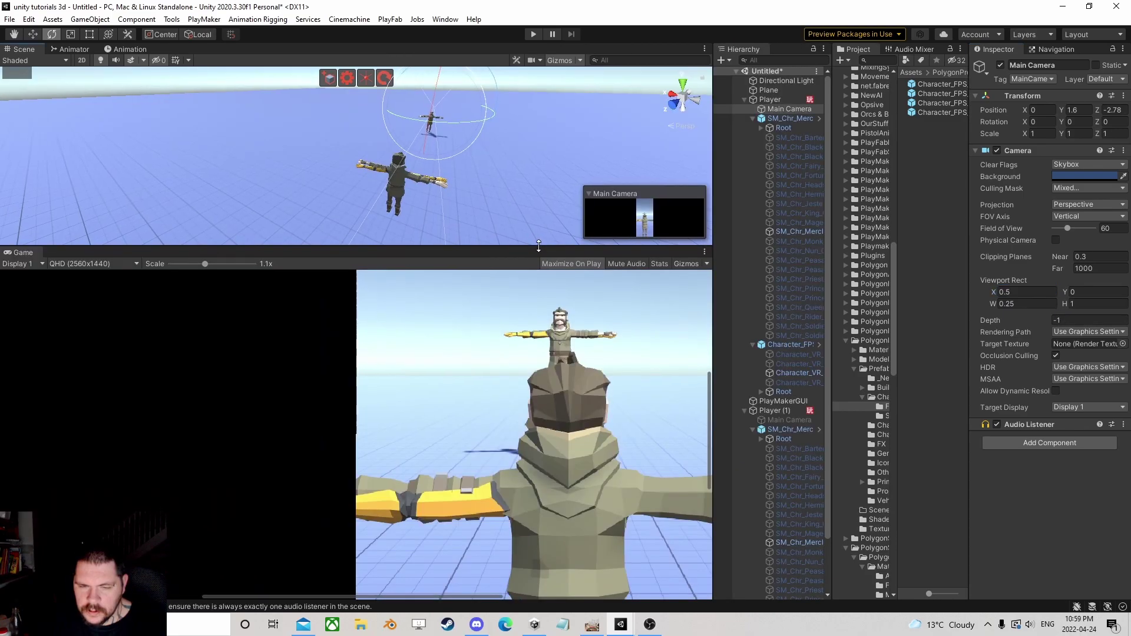
Enable Player (1)'s camera and set its viewport width to 0.25
click(785, 419)
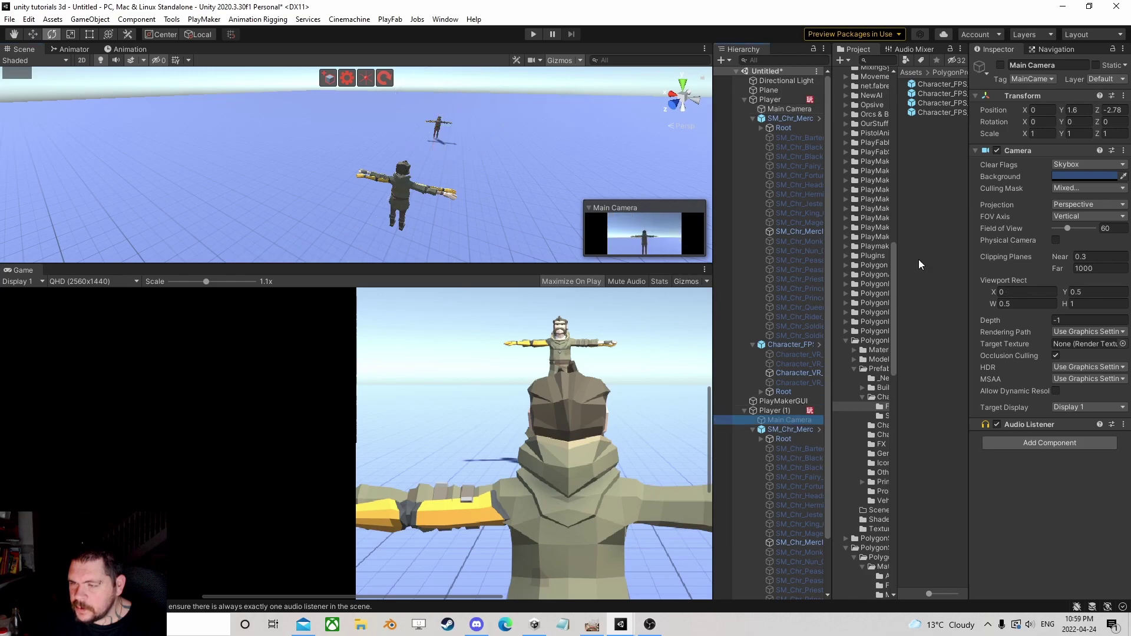
click(1000, 65)
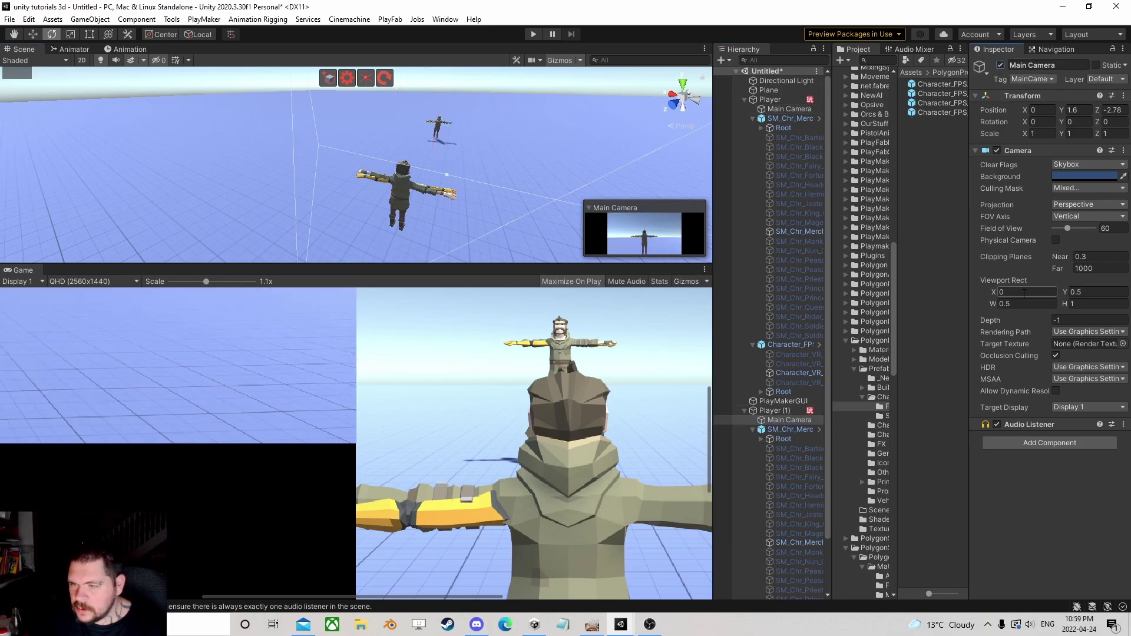
text(.5)
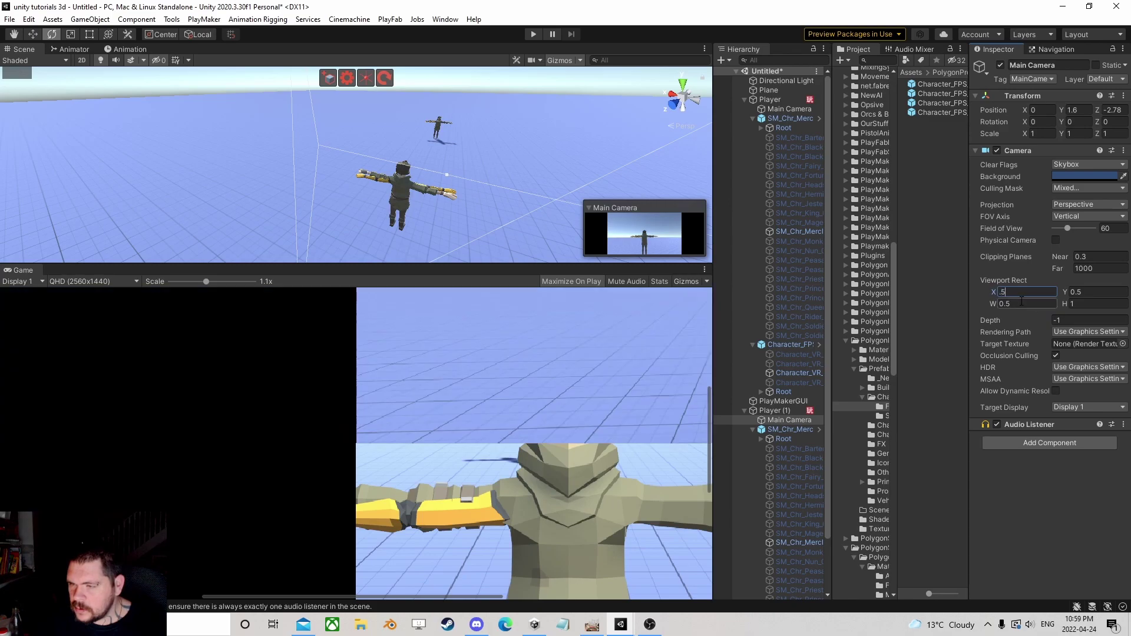
key(BackSpace)
key(BackSpace)
click(1022, 304)
text(2)
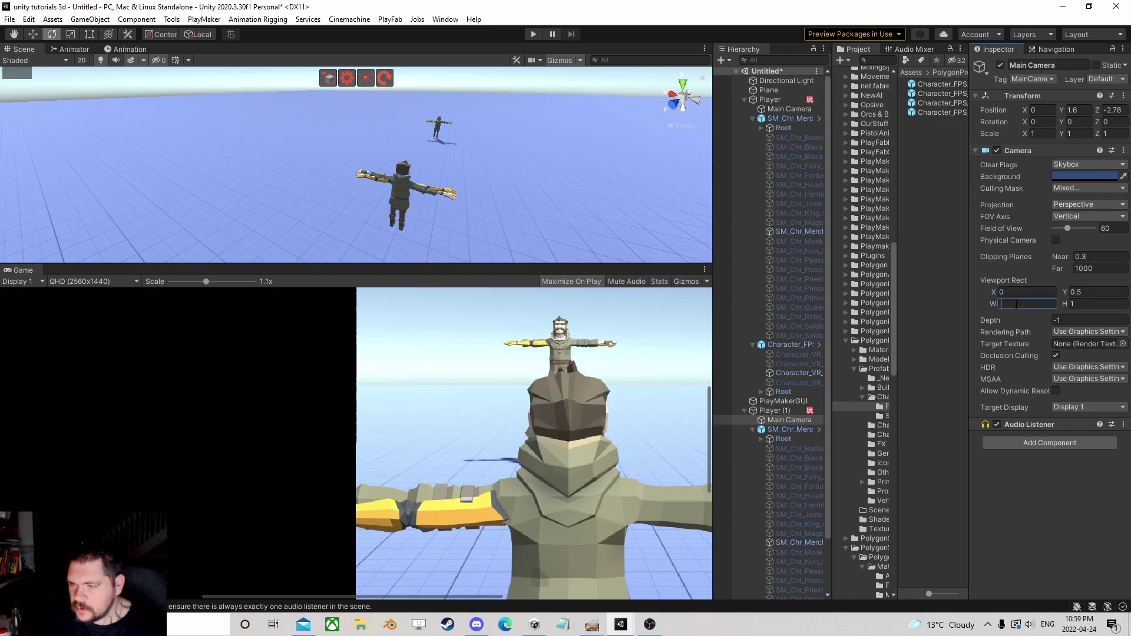
text(5)
key(Return)
Set Player (1)'s camera viewport X to 0.25 and Y to 0, and enlarge the Game view
drag(989, 292, 992, 291)
drag(998, 291, 995, 291)
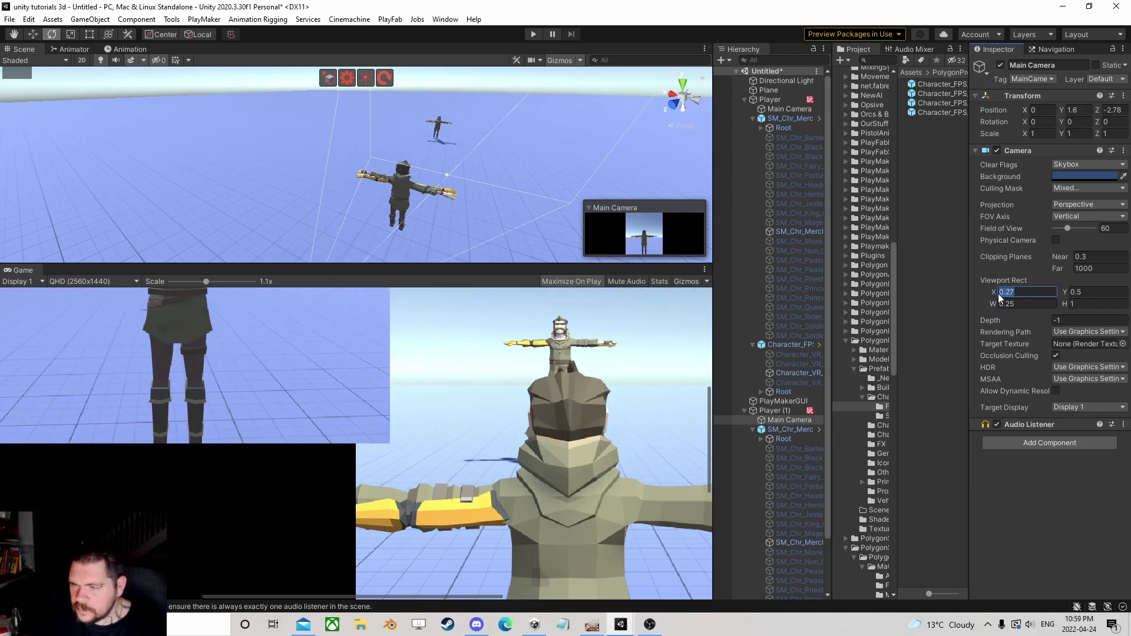
key(BackSpace)
key(BackSpace)
key(BackSpace)
text(.25)
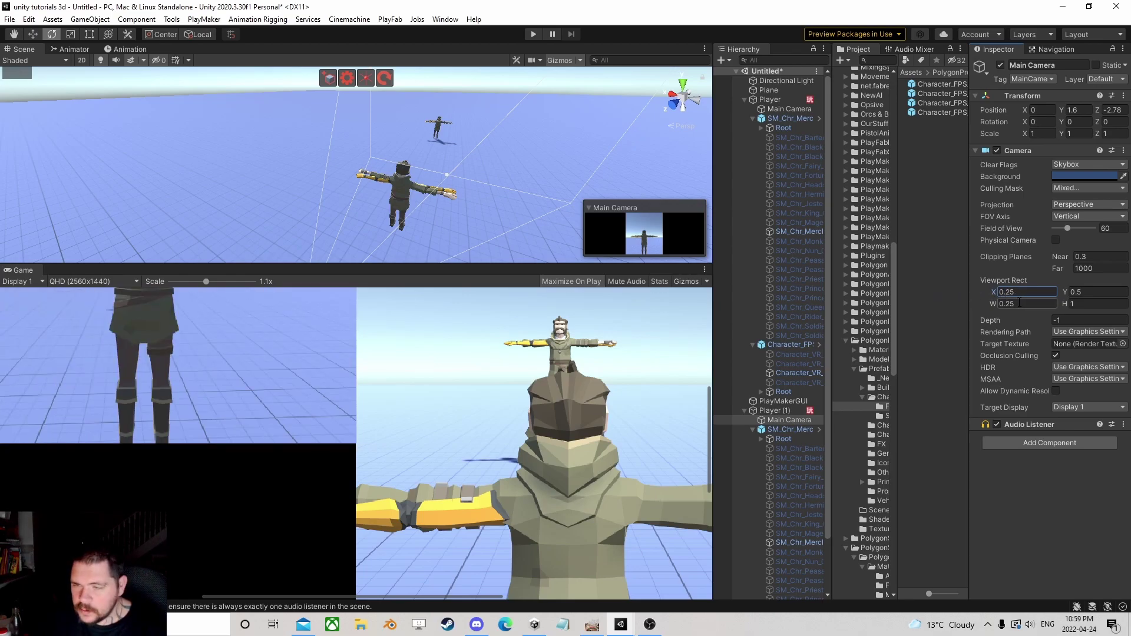
click(1090, 291)
key(BackSpace)
key(BackSpace)
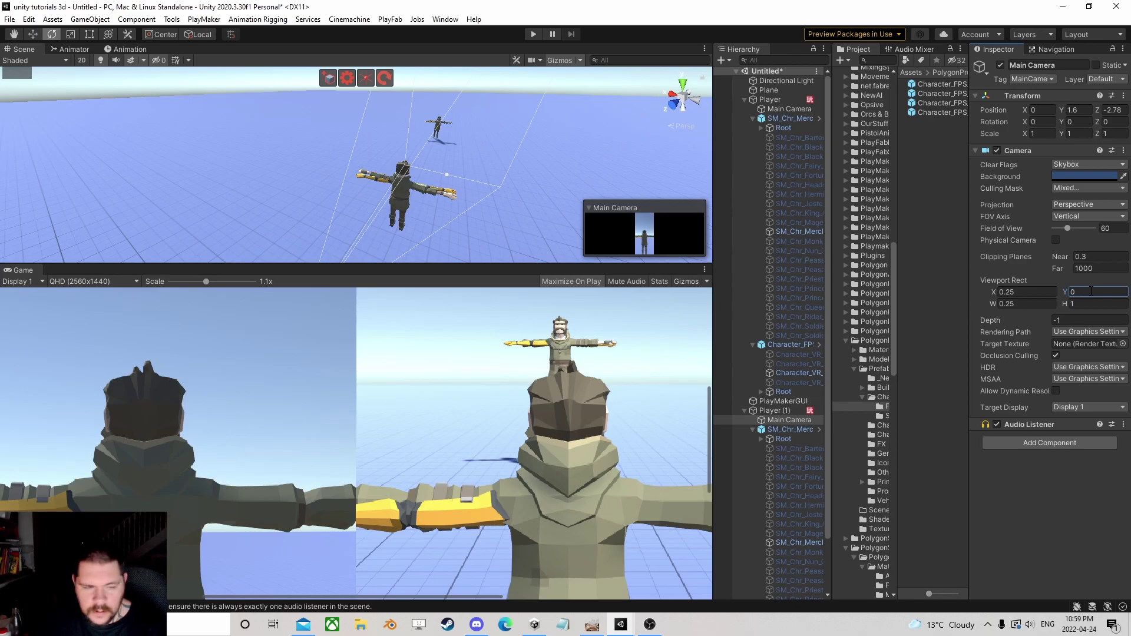
drag(403, 264, 446, 235)
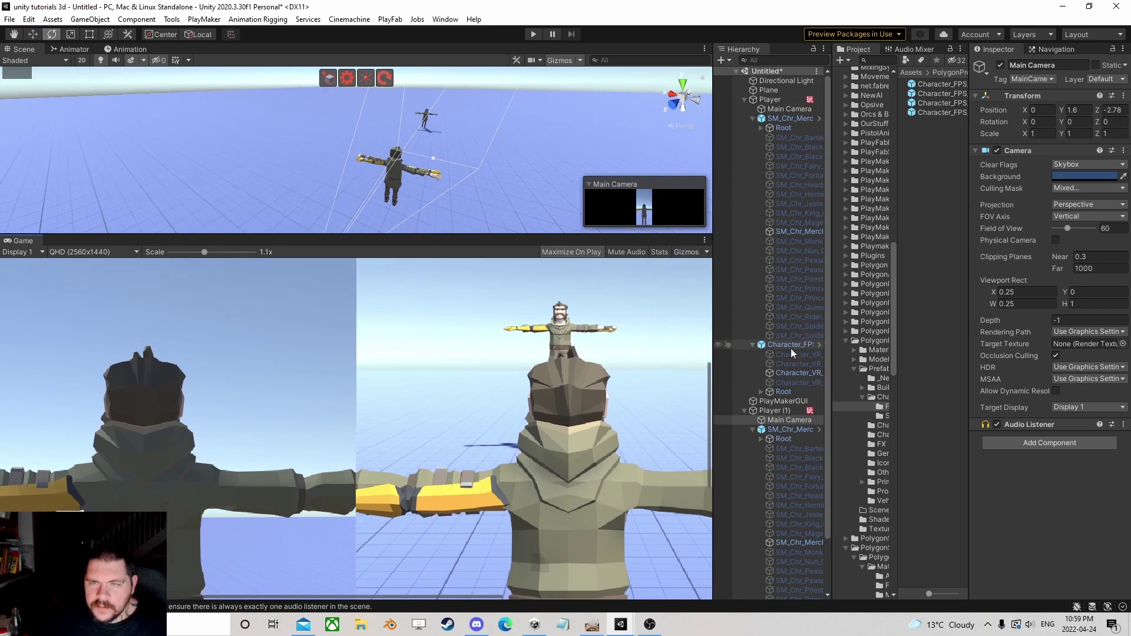
drag(714, 242, 620, 241)
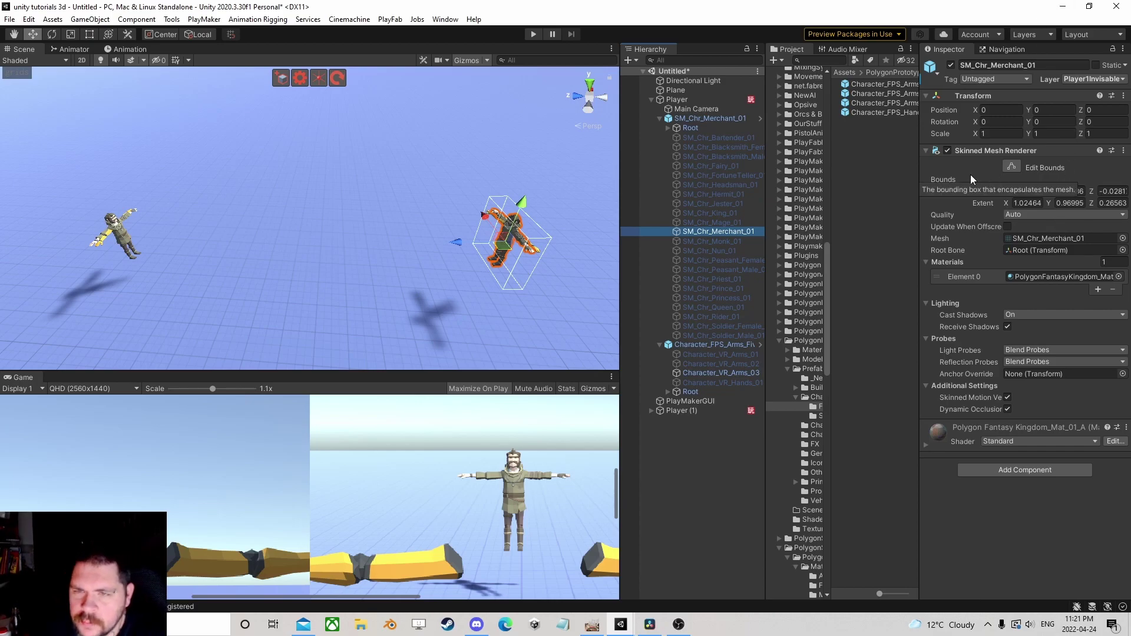
Reframe the Scene view on both characters and enlarge the Game view
right_drag(437, 245, 450, 229)
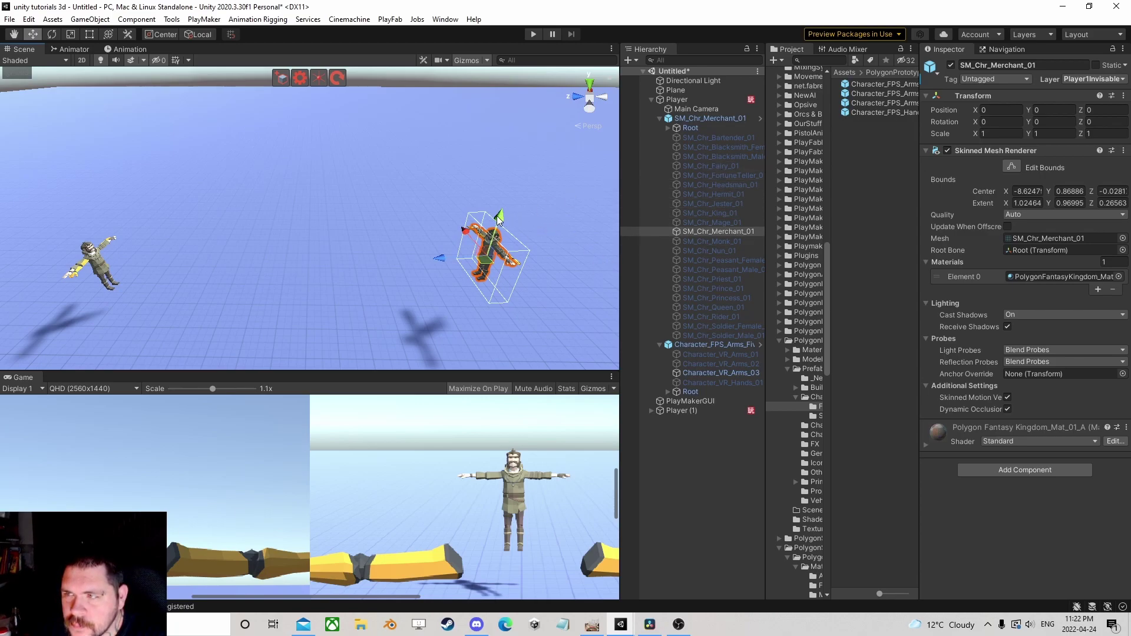
right_drag(459, 253, 436, 247)
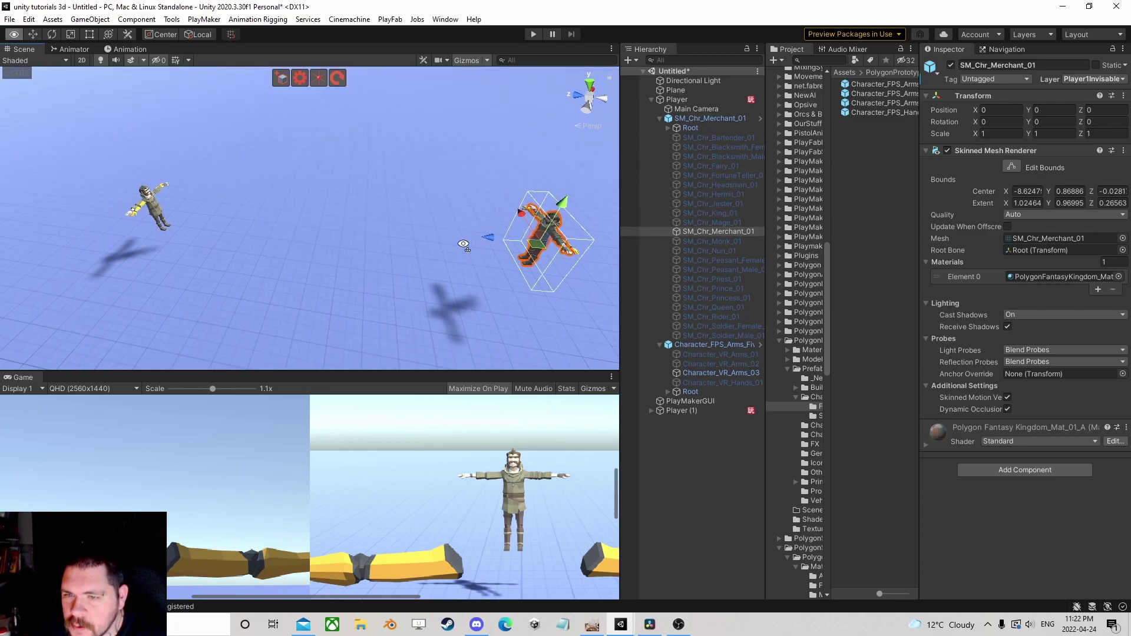
click(652, 101)
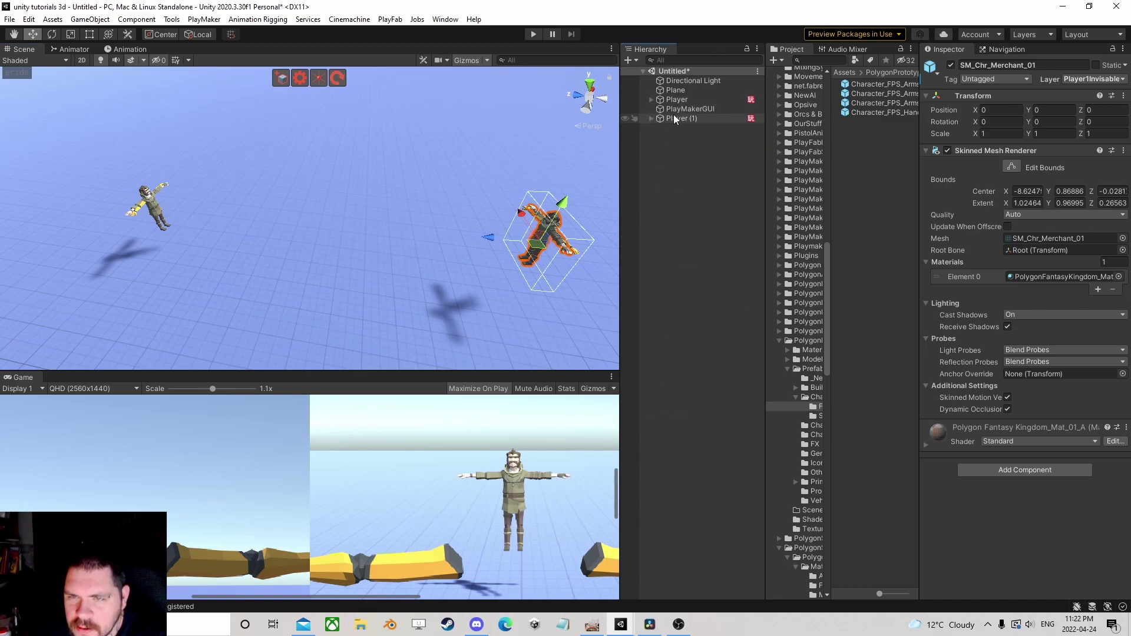
click(674, 117)
ctrl+click(675, 117)
click(685, 101)
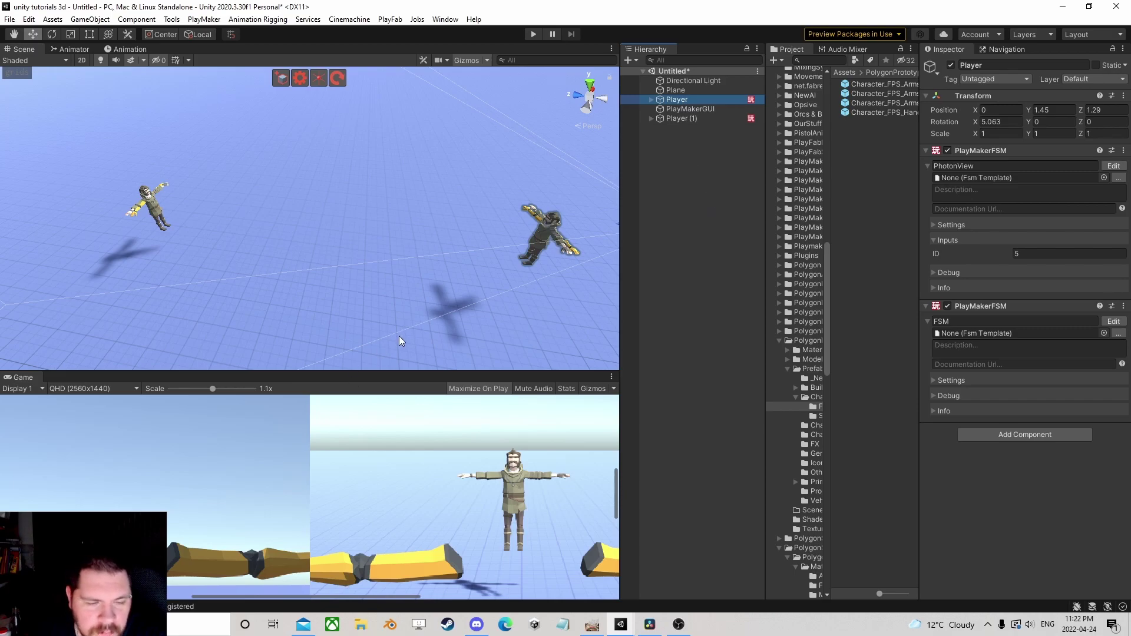
drag(402, 372, 405, 243)
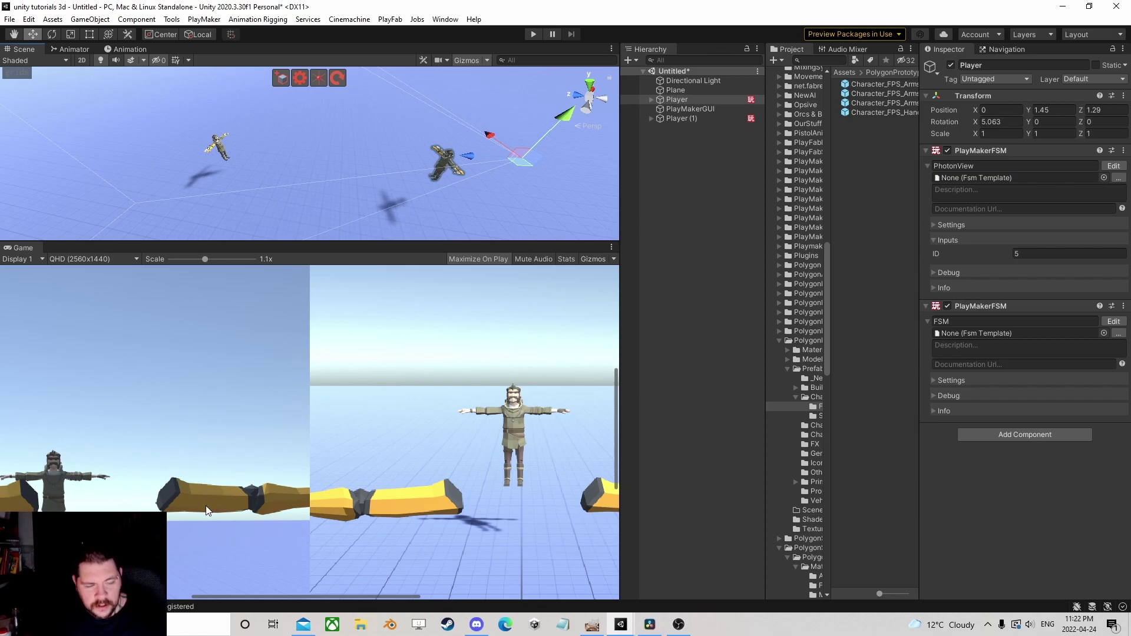
Browse the Player and Player (1) hierarchies, checking Player (1)'s camera
click(651, 119)
click(676, 129)
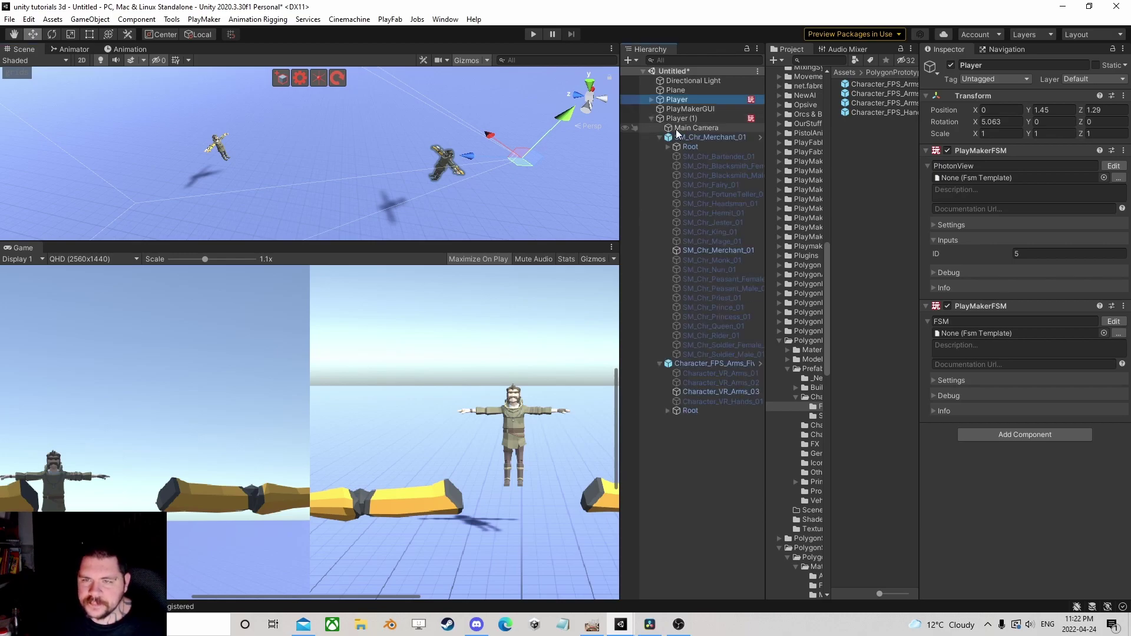
click(650, 100)
click(648, 100)
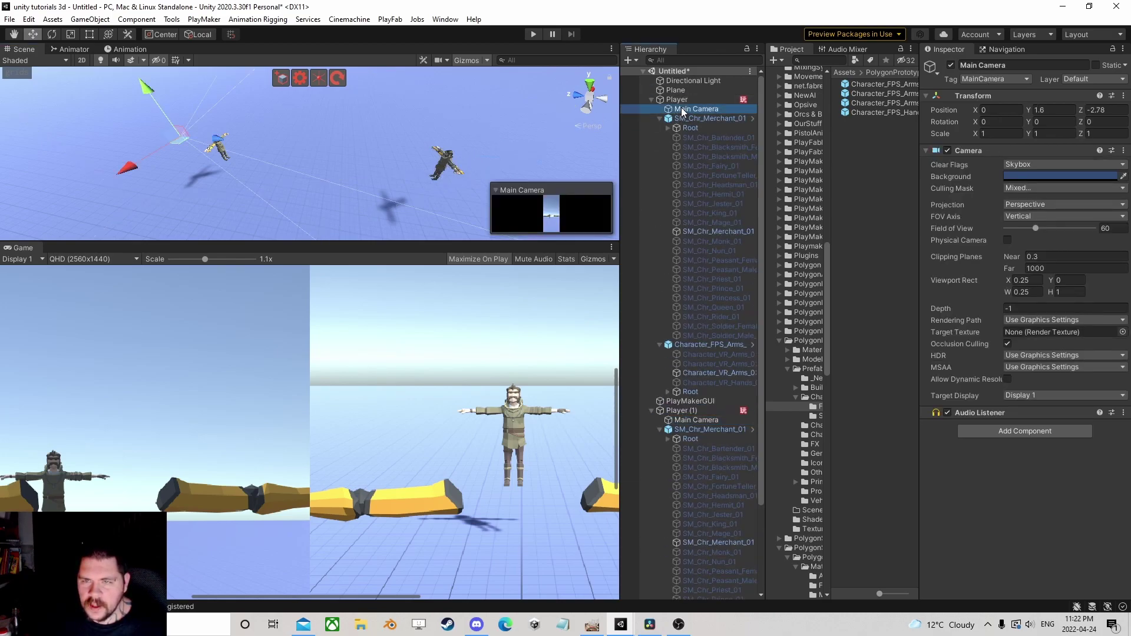
click(644, 97)
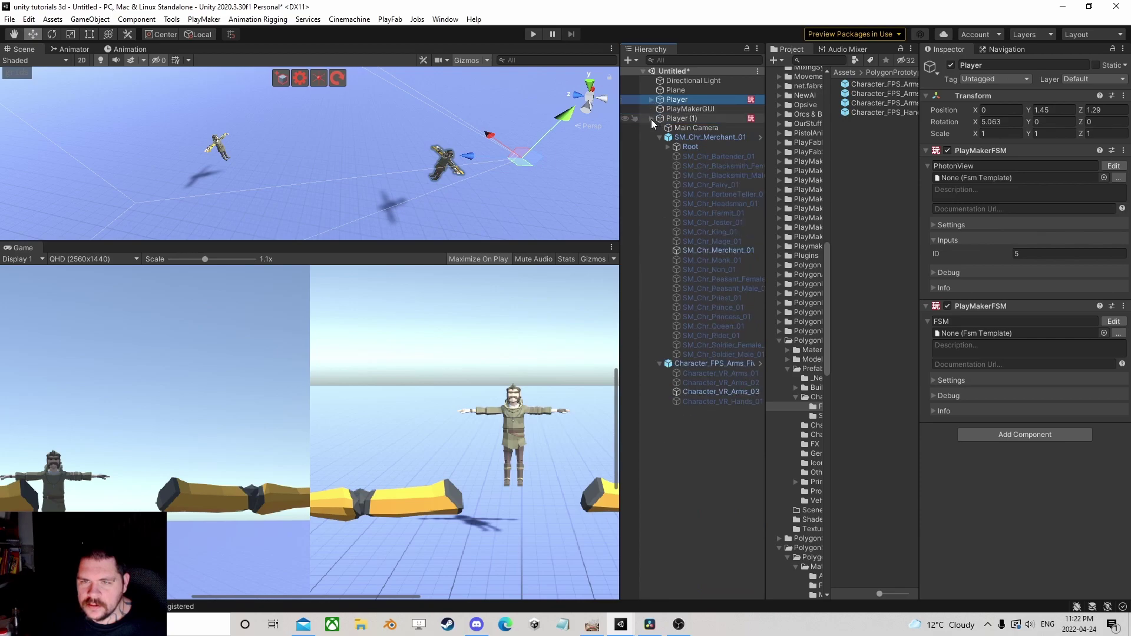
click(652, 118)
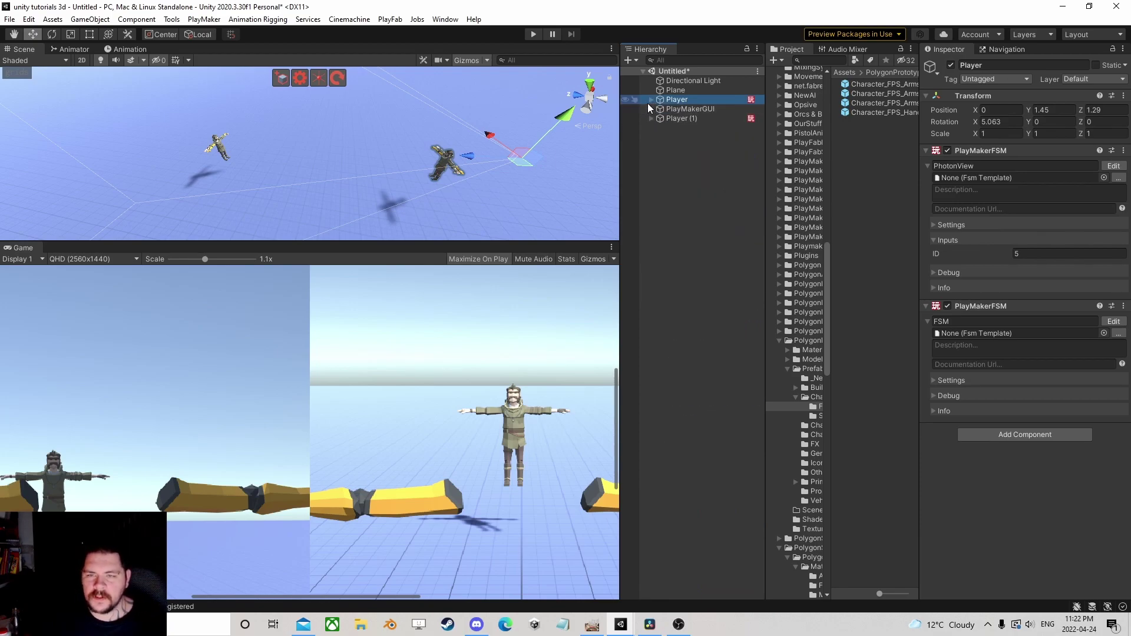
click(651, 99)
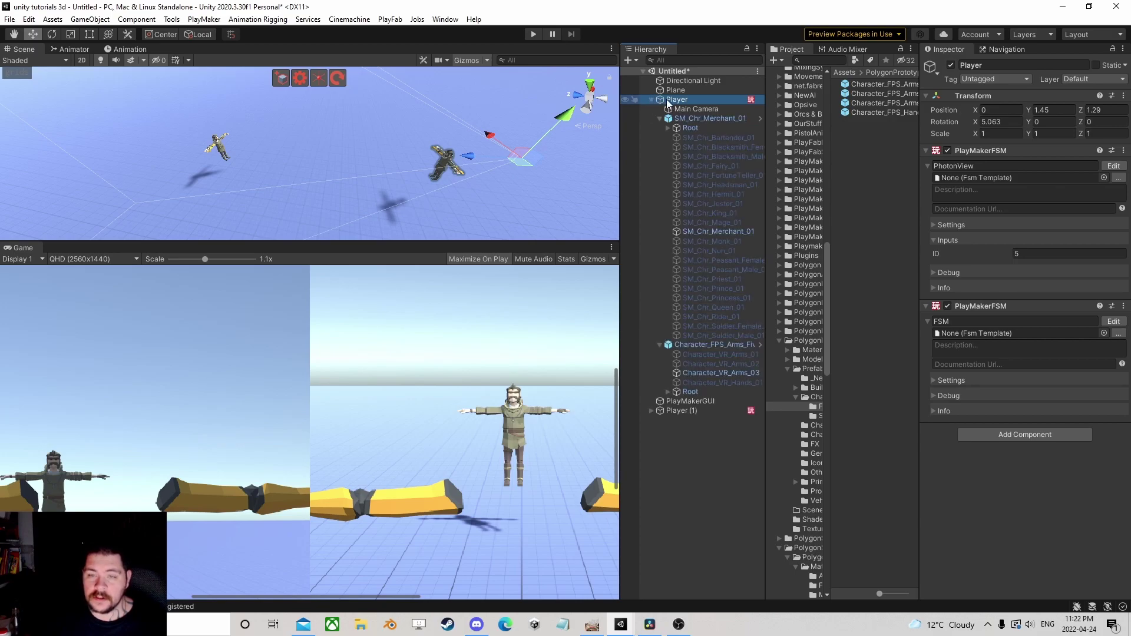
Select Player's SM_Chr_Merchant_01 body and open its Layer dropdown
click(720, 233)
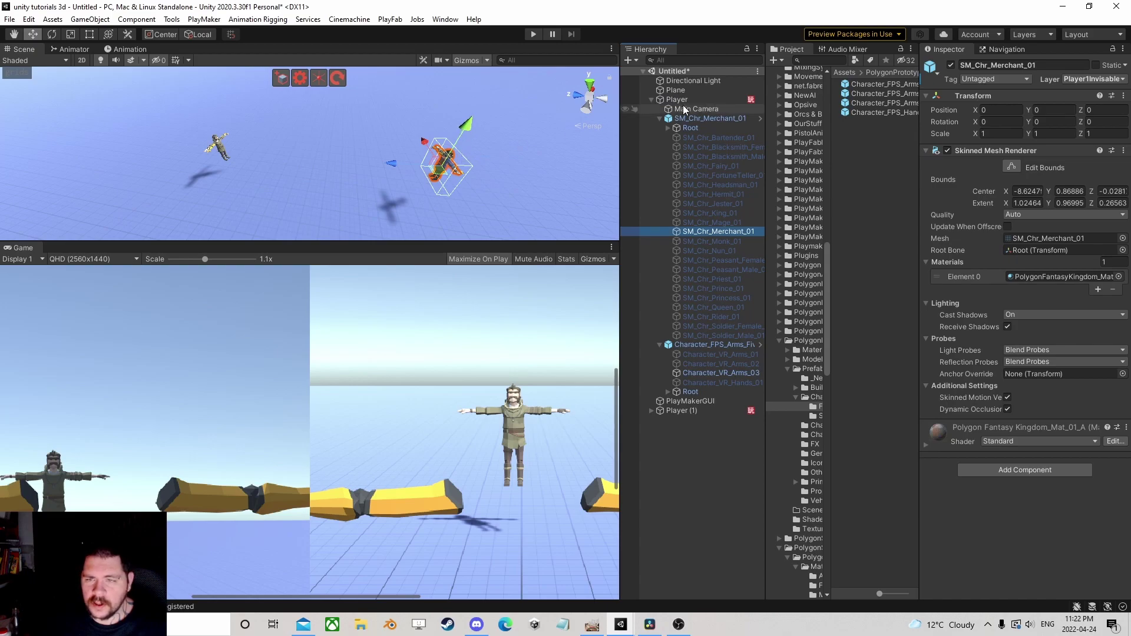
click(1082, 78)
click(985, 207)
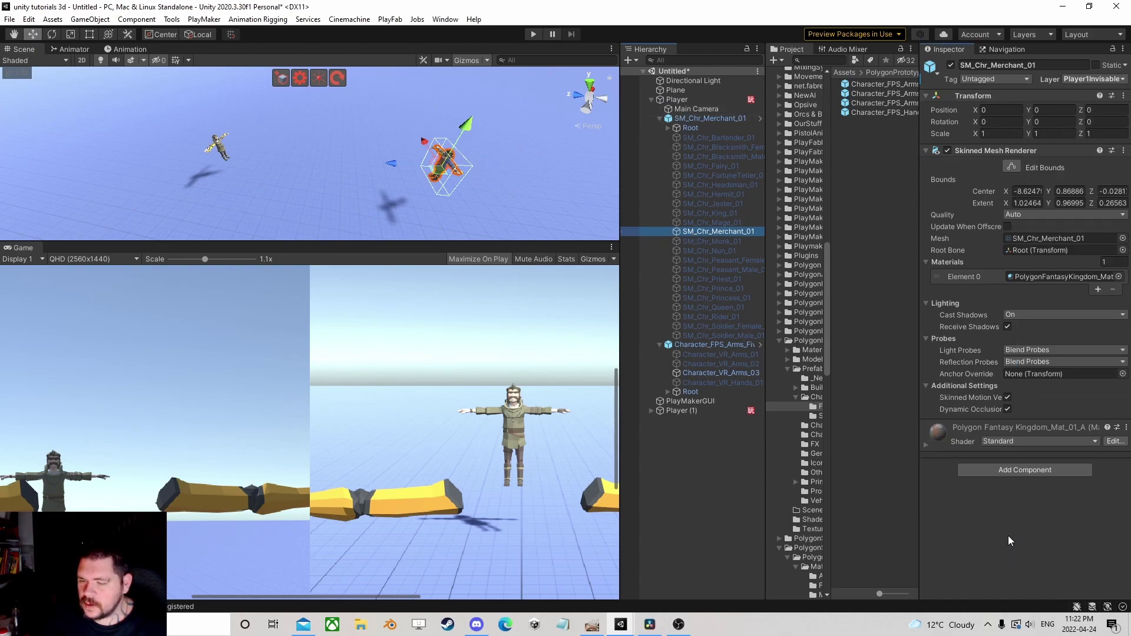
click(1095, 65)
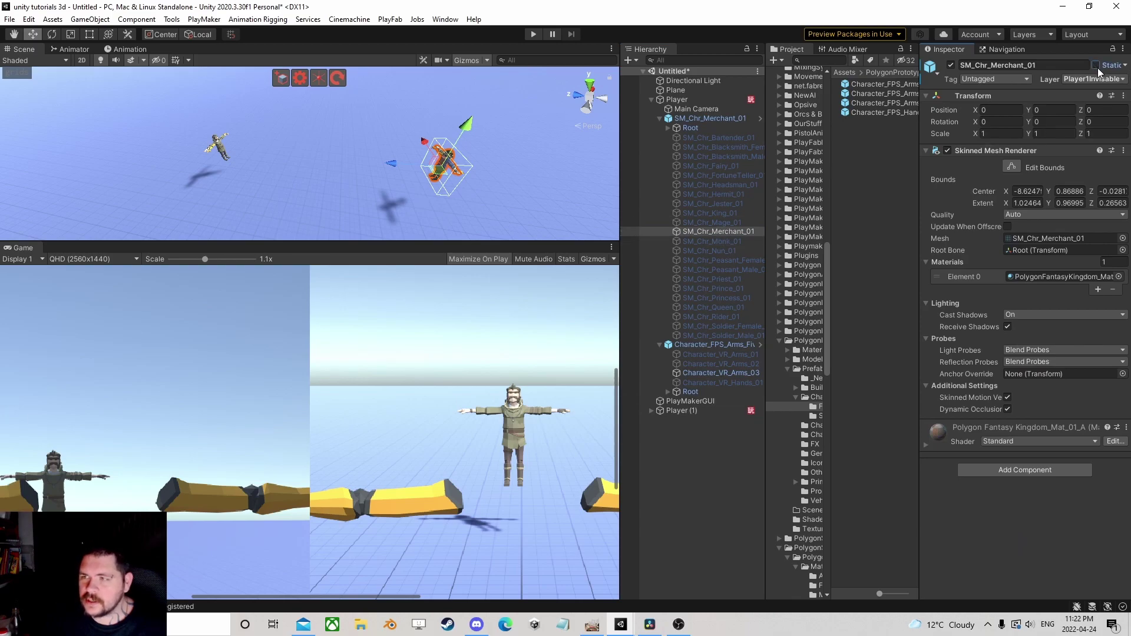
click(1087, 79)
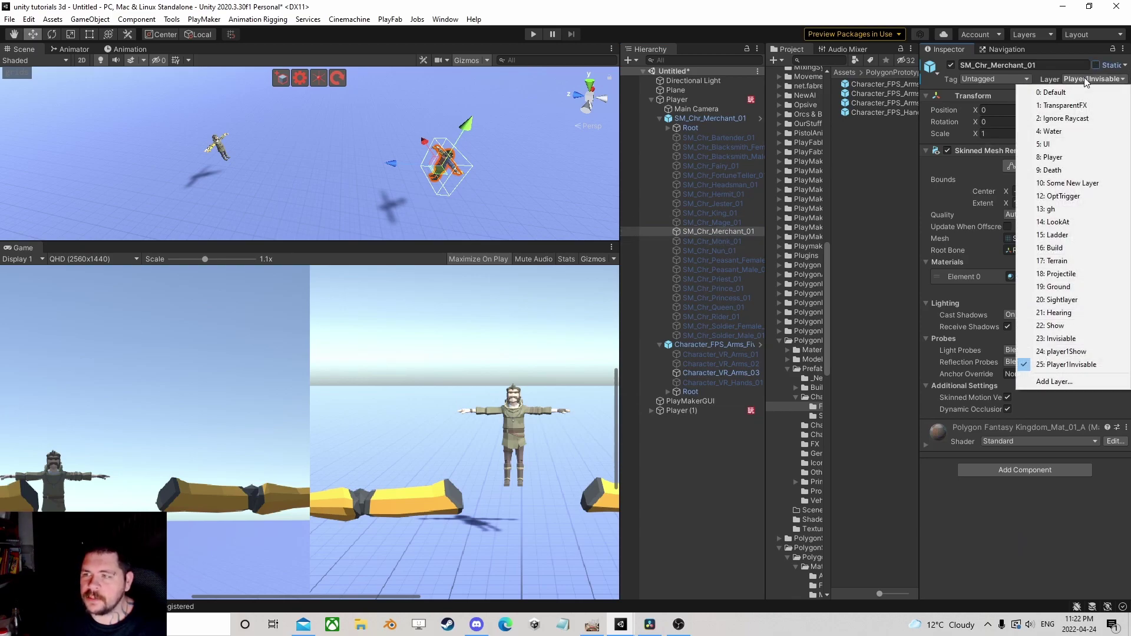
Put Player's merchant body on the Invisiable layer and its VR arms on the Show layer
click(1057, 339)
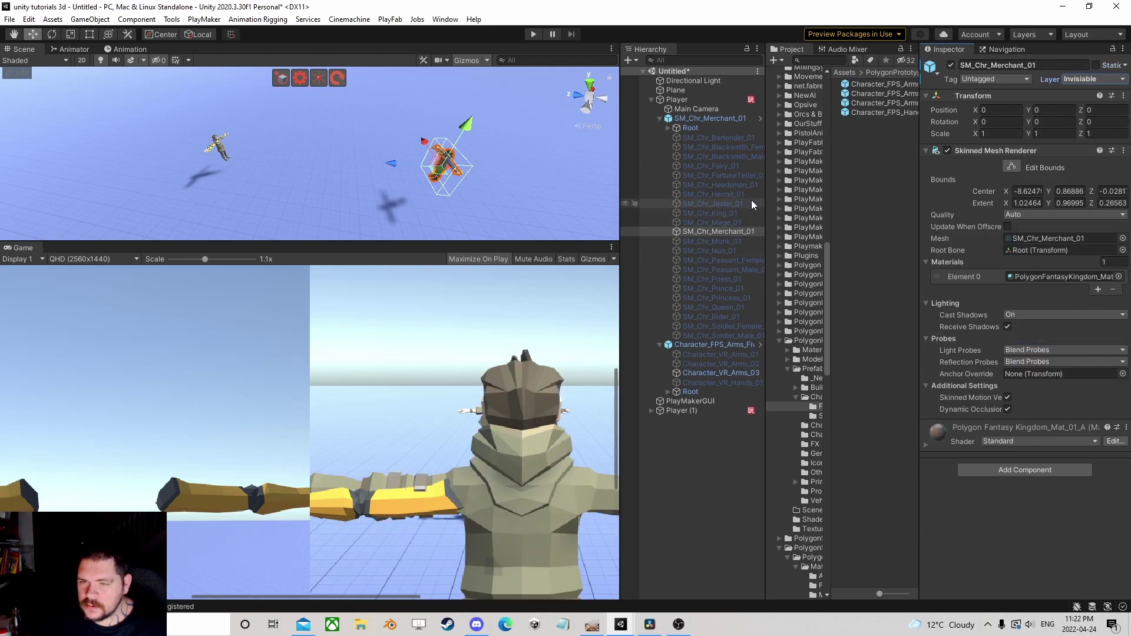
click(709, 372)
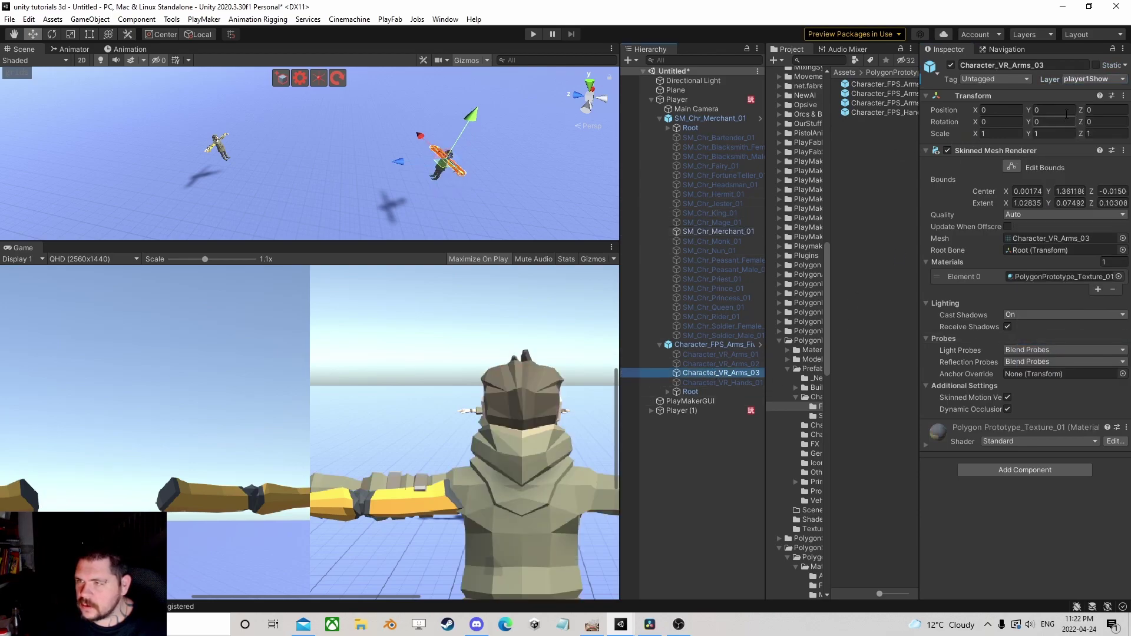
click(1083, 79)
click(1053, 327)
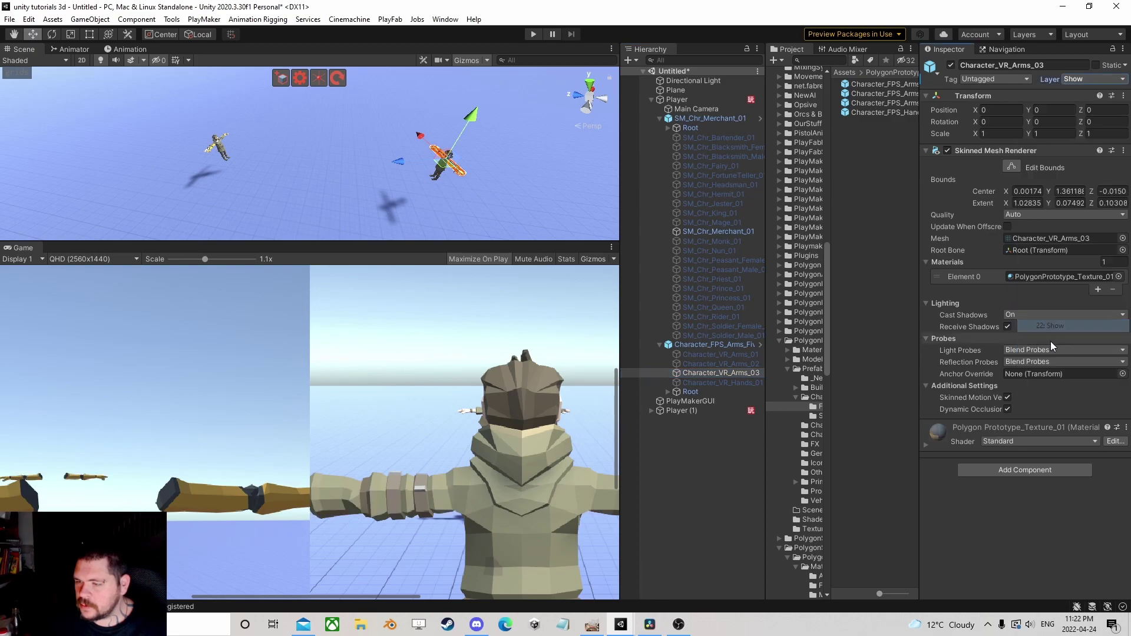
Clear the Player1Invisable and player1Show names from User Layers 24 and 25 in Tags & Layers
click(1084, 79)
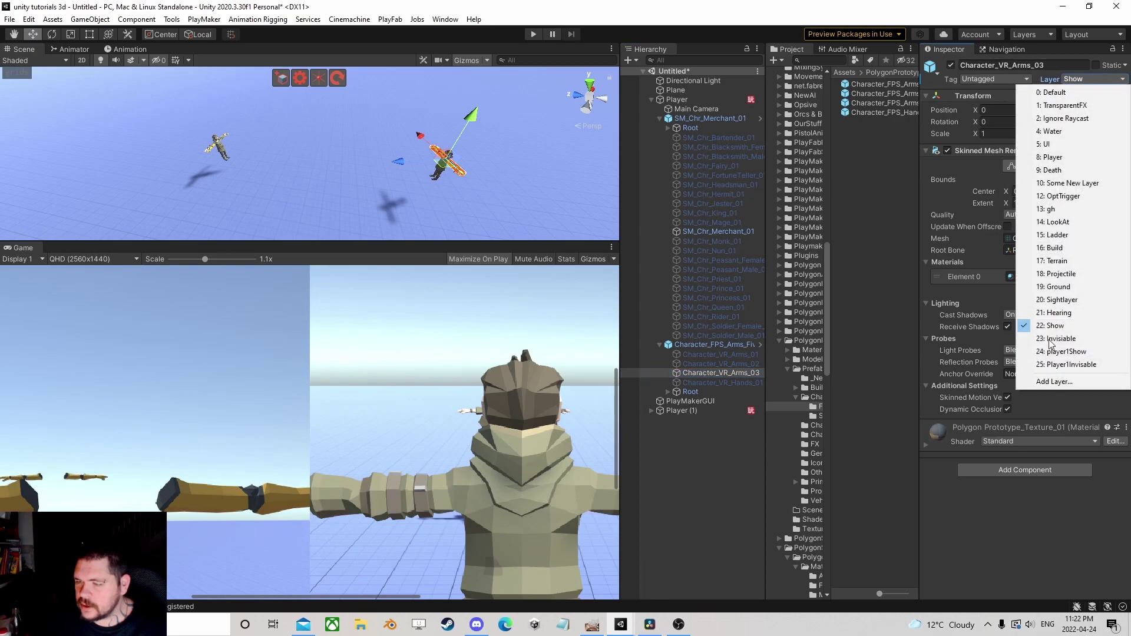
click(1058, 381)
key(Tab)
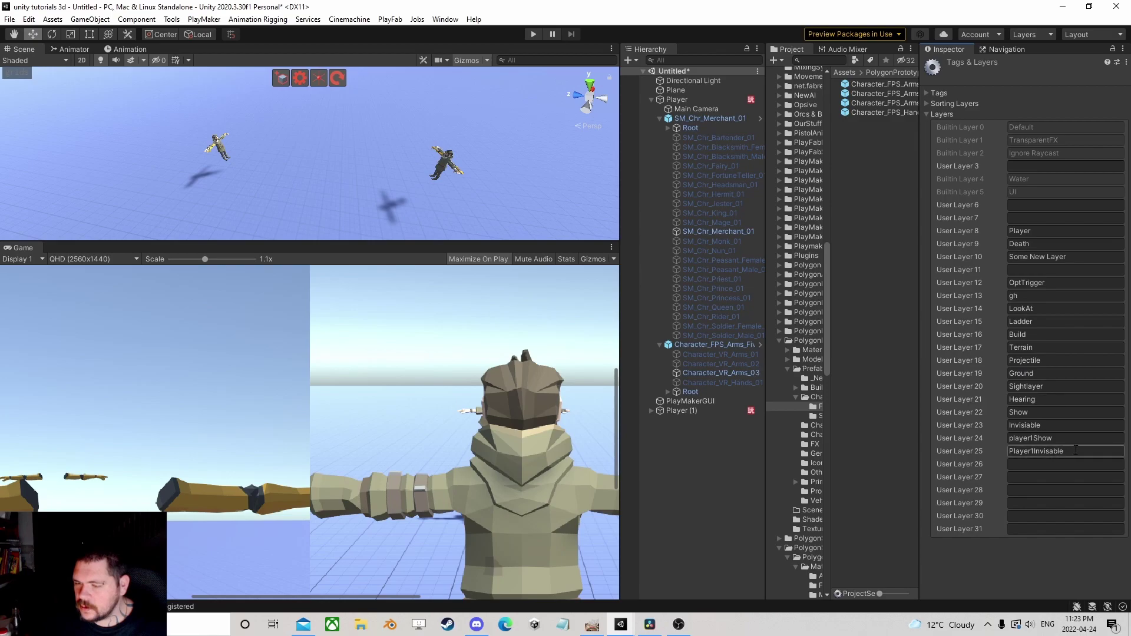
key(BackSpace)
click(1044, 438)
key(BackSpace)
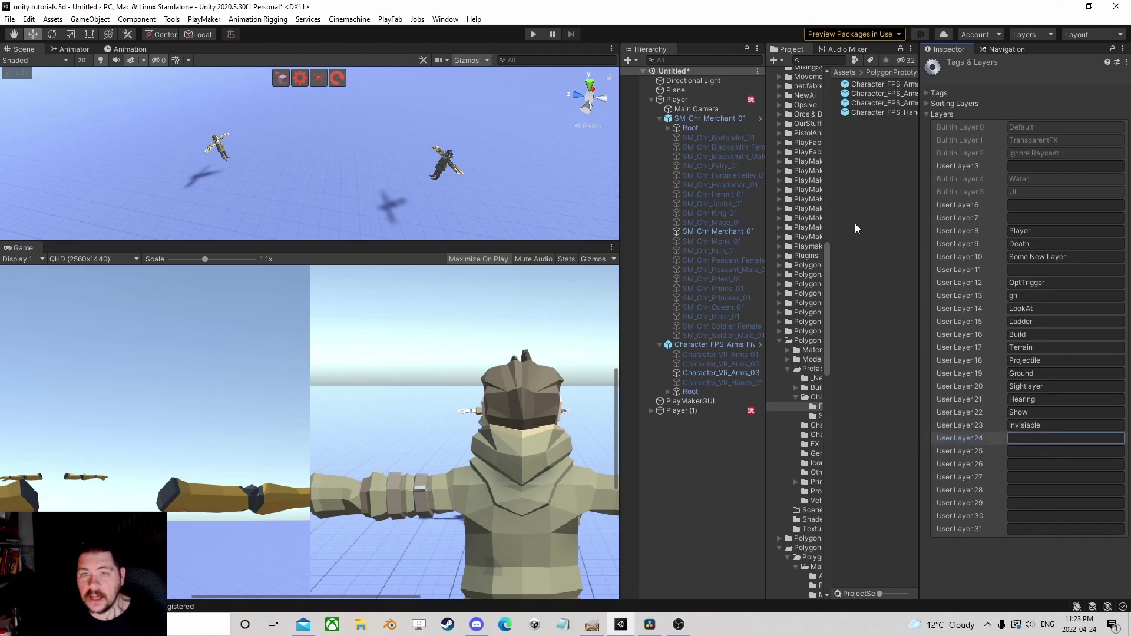
click(723, 372)
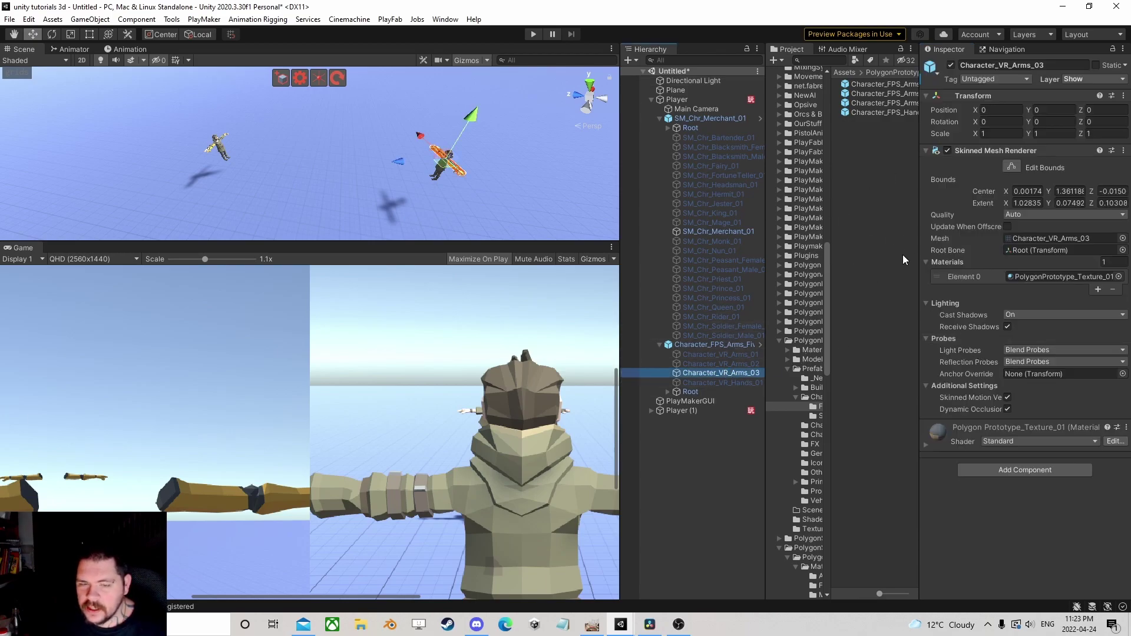
click(697, 106)
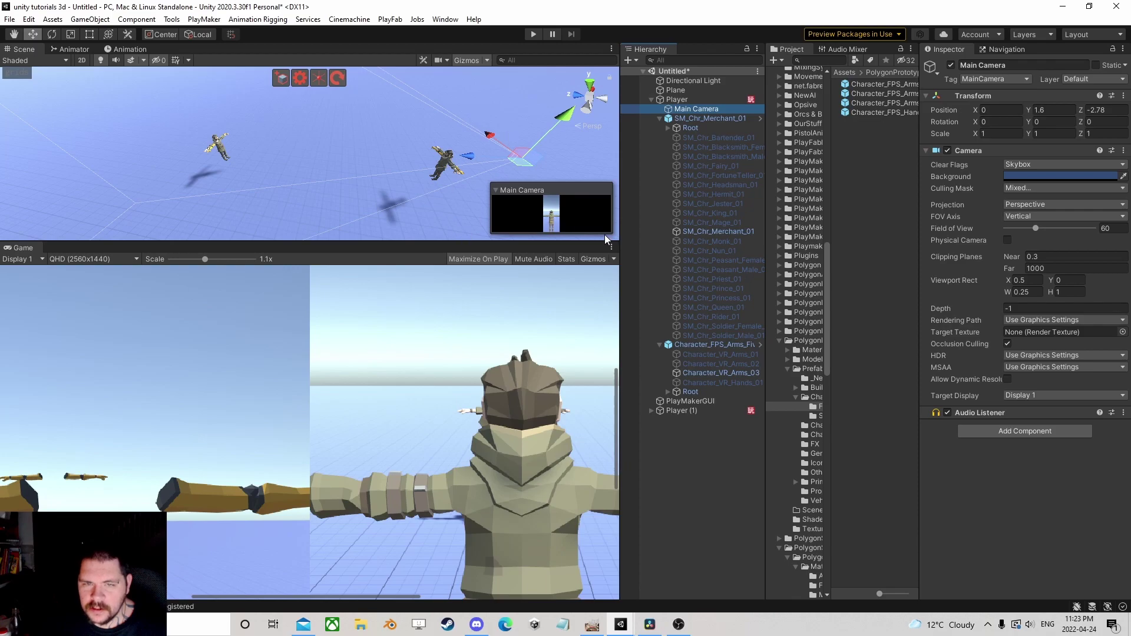
Set the first player's Main Camera culling mask to include Show and exclude Invisiable
click(713, 373)
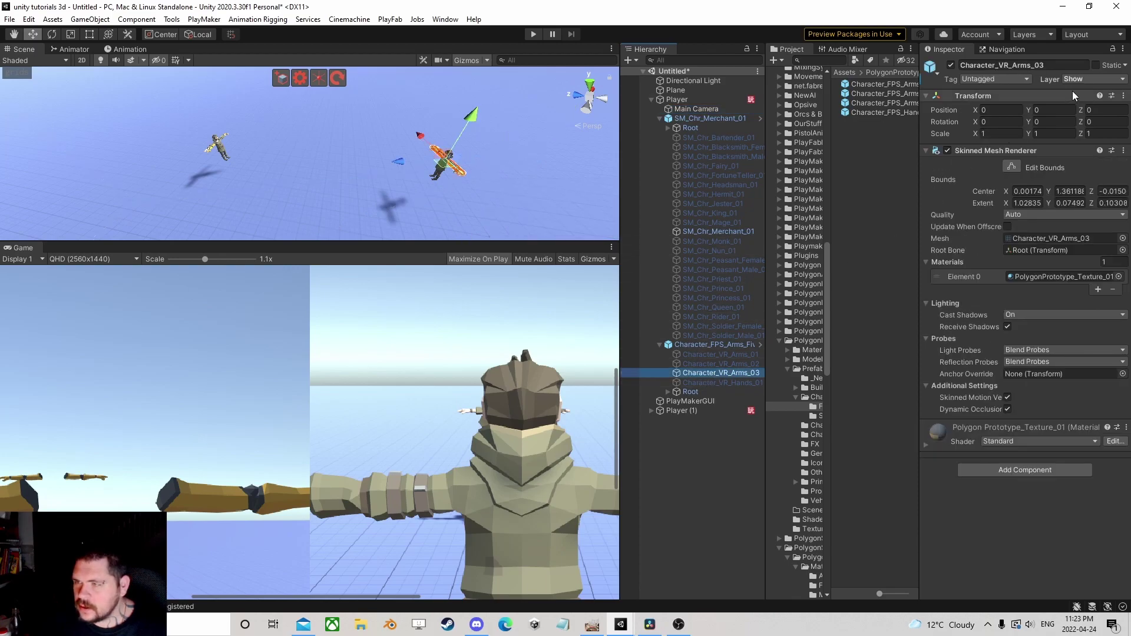
click(718, 231)
click(695, 109)
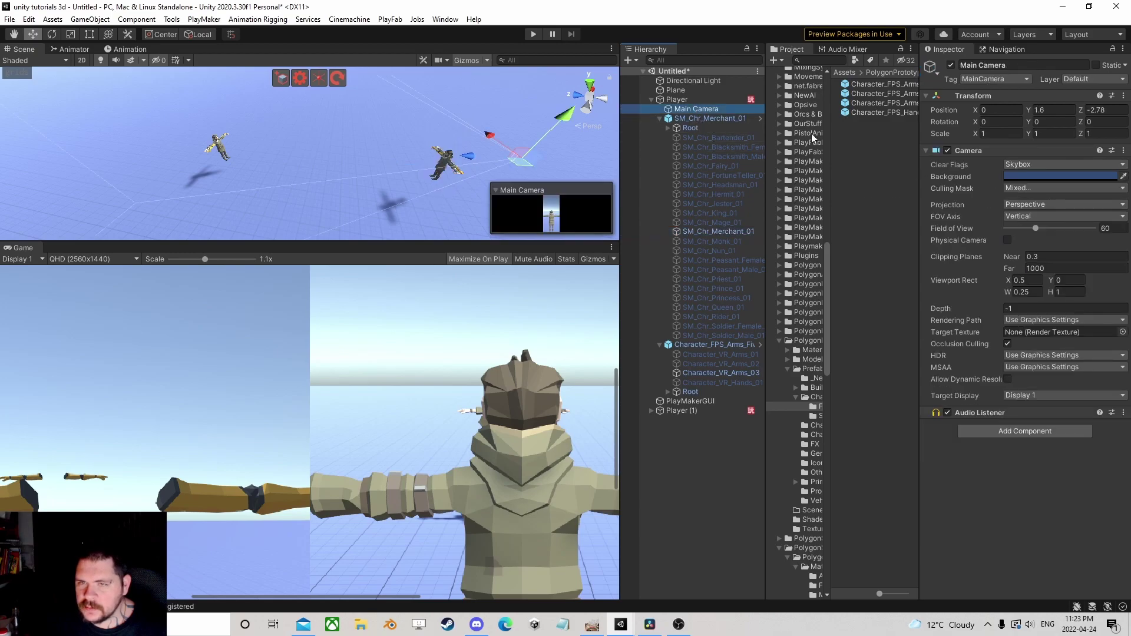
click(1038, 188)
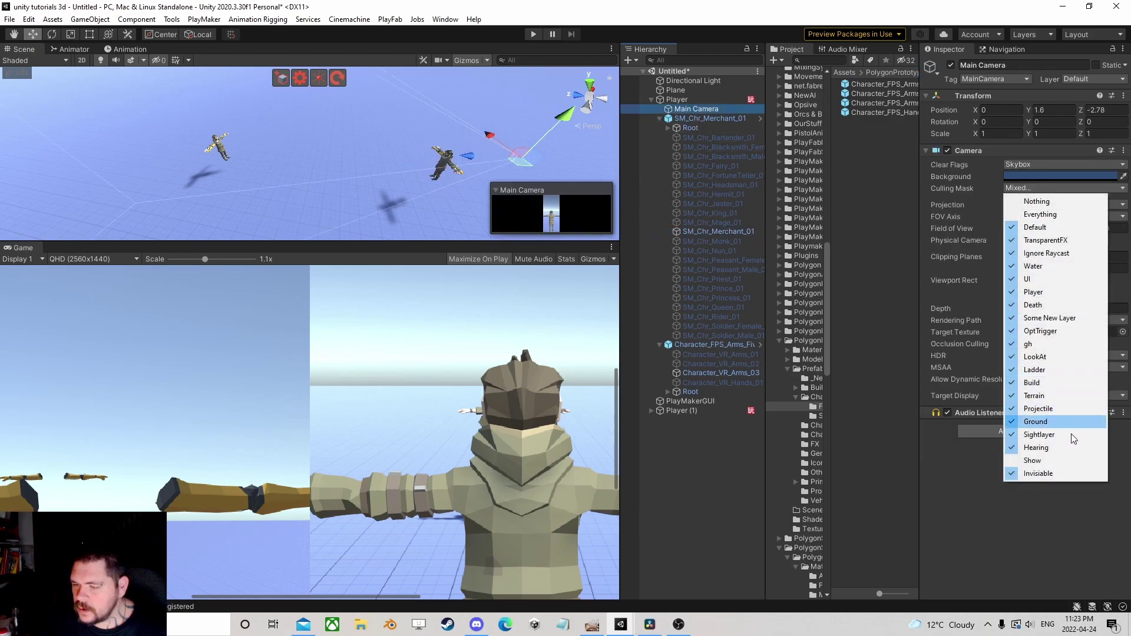
click(1051, 461)
click(1055, 188)
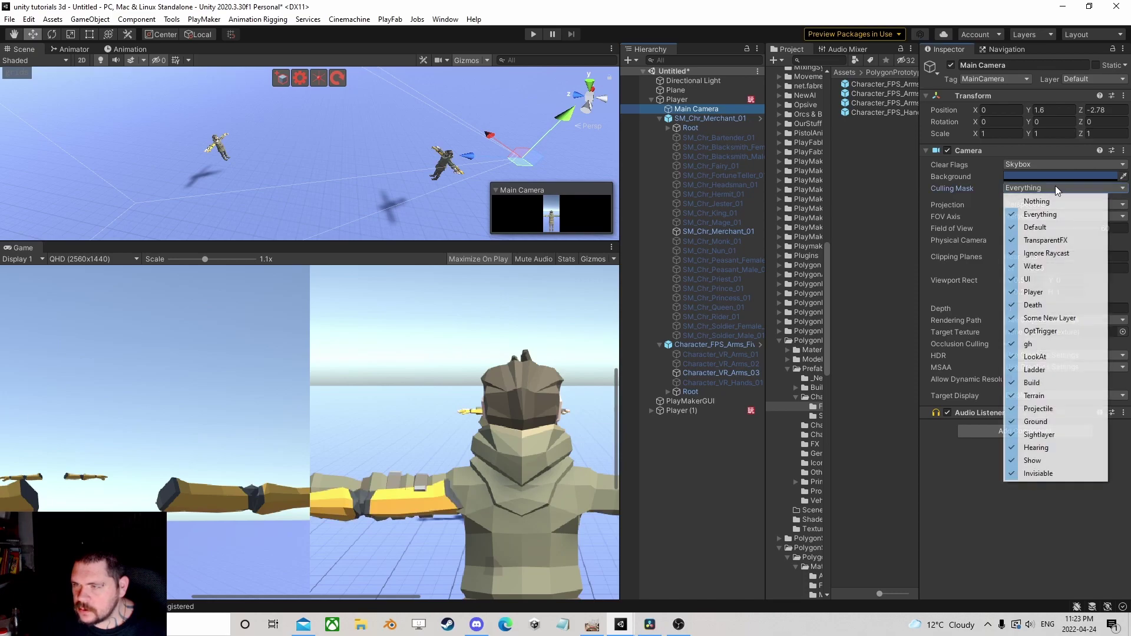
click(1041, 473)
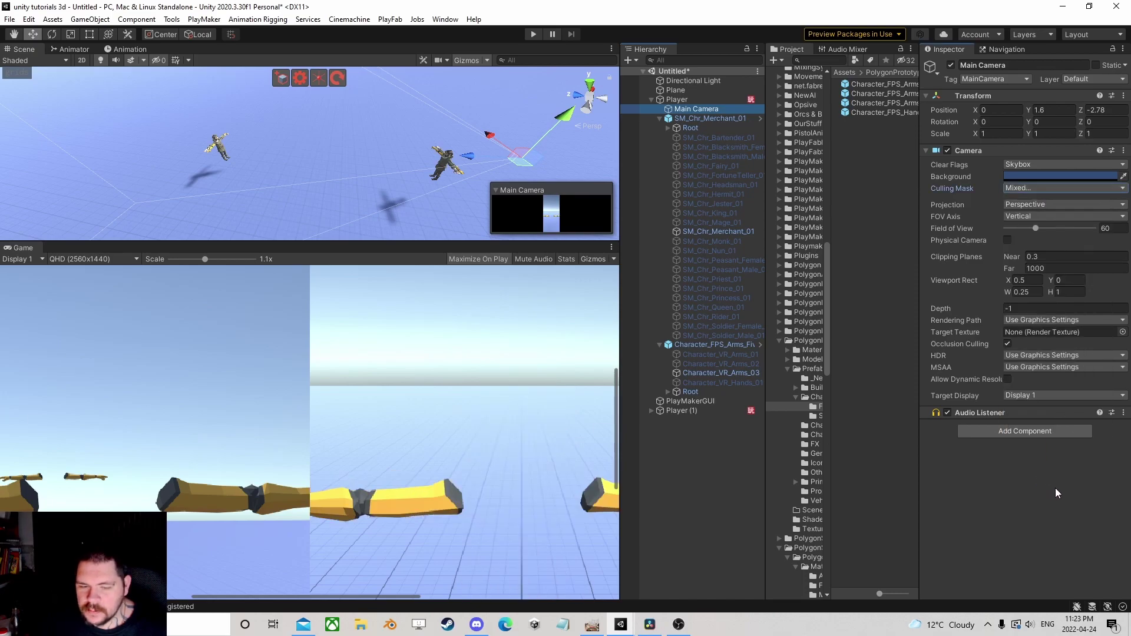
click(651, 99)
Put Player (1)'s SM_Chr_Merchant_01 on Show and Character_VR_Arms_03 on Invisiable
click(655, 118)
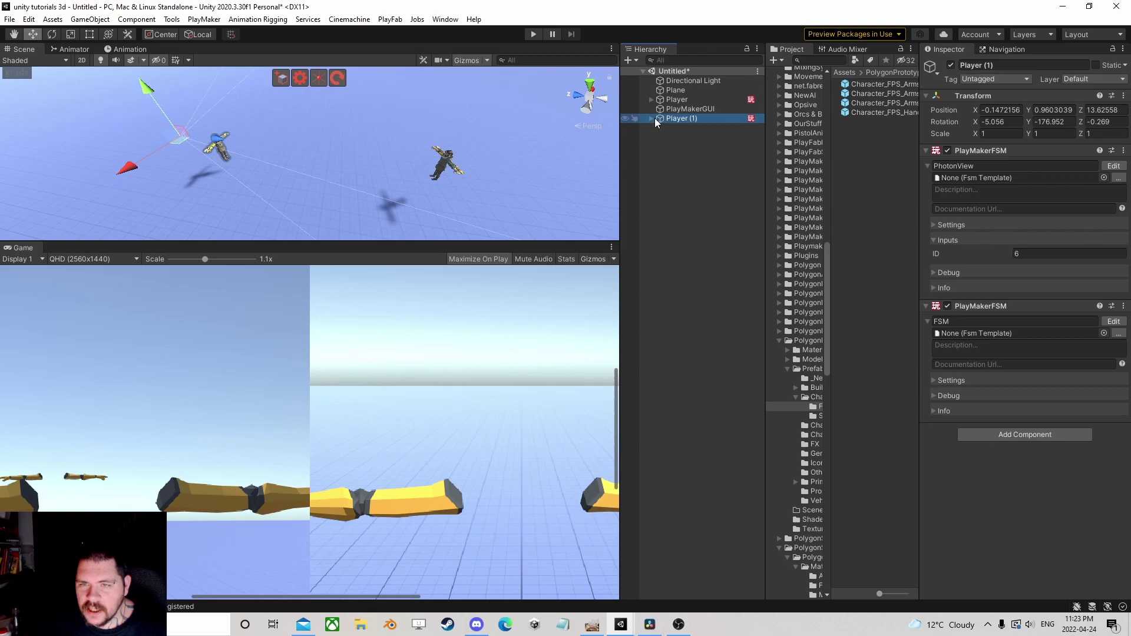
click(651, 117)
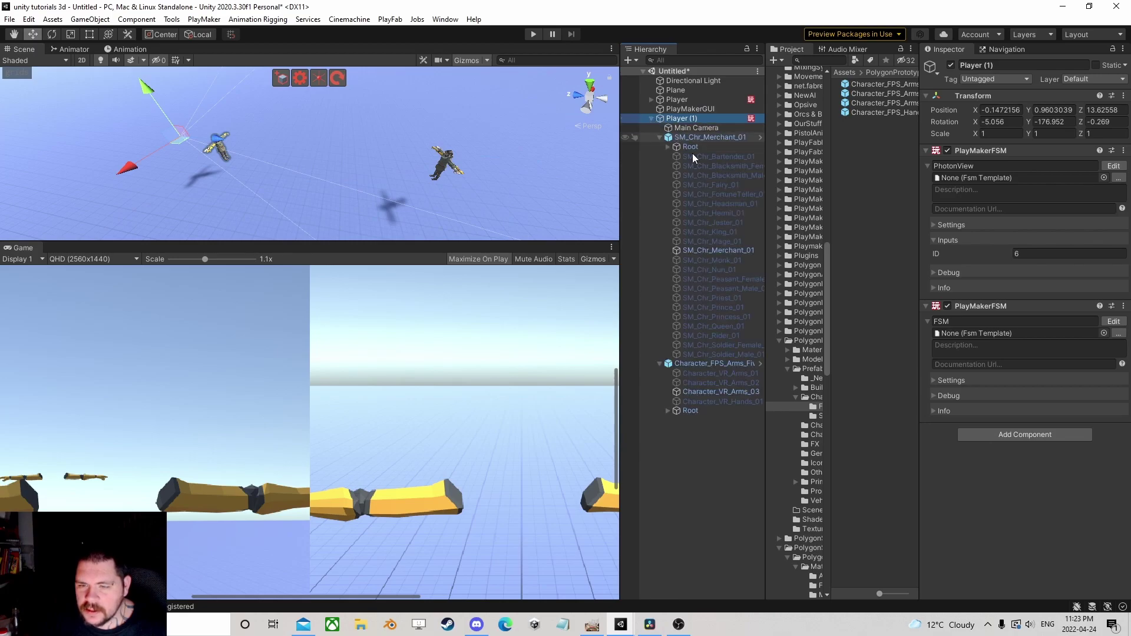
click(719, 250)
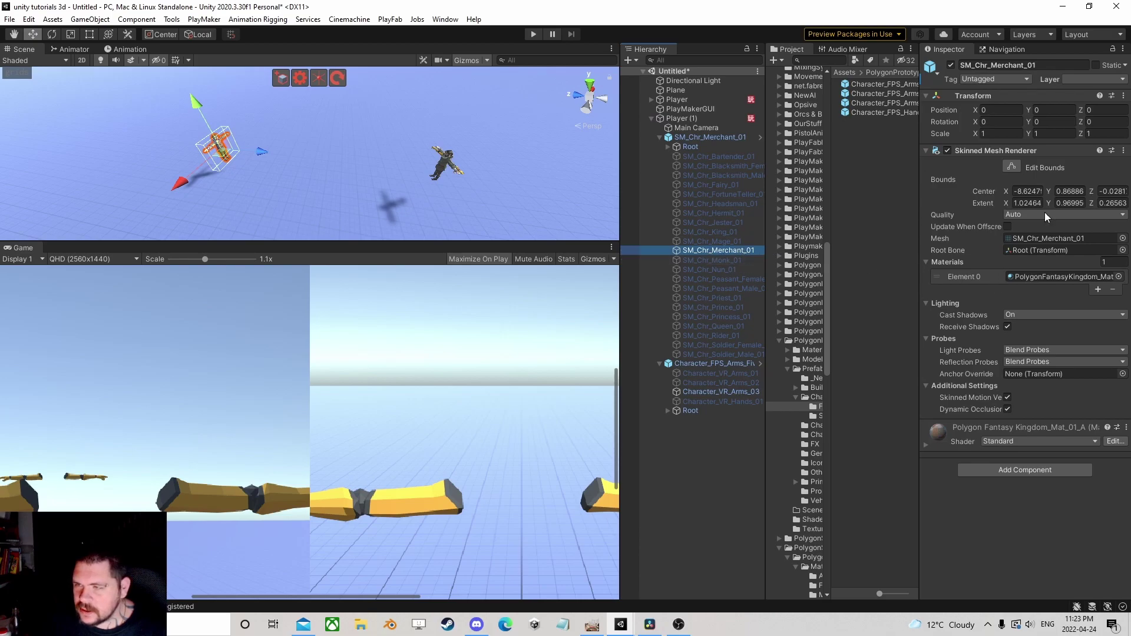
click(1087, 78)
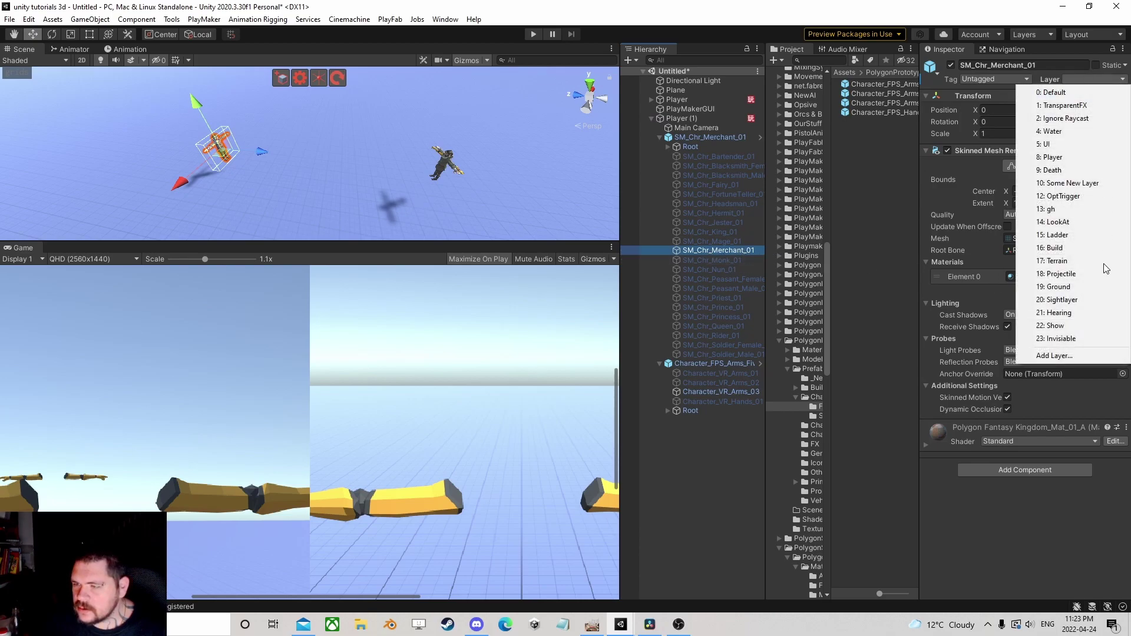
click(1071, 325)
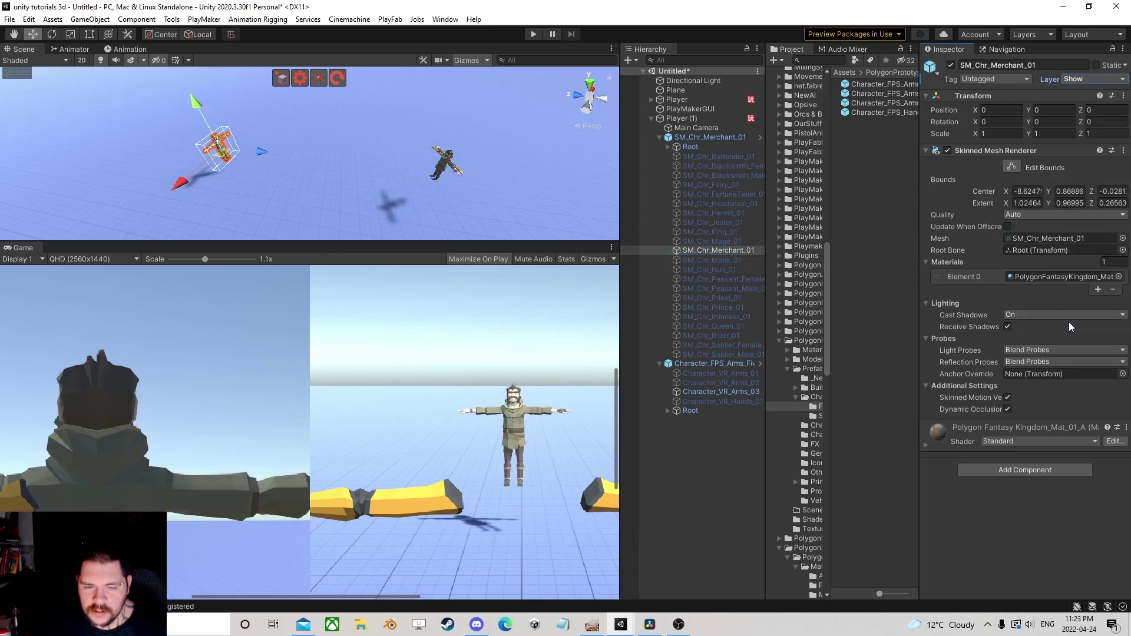
click(719, 392)
click(1085, 79)
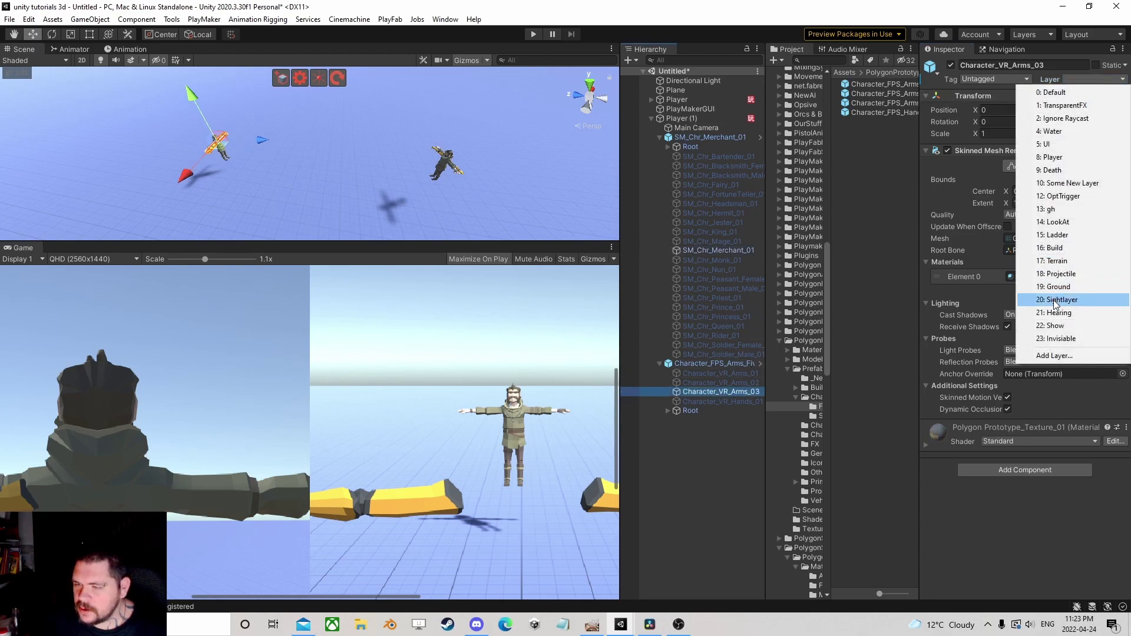
click(1069, 338)
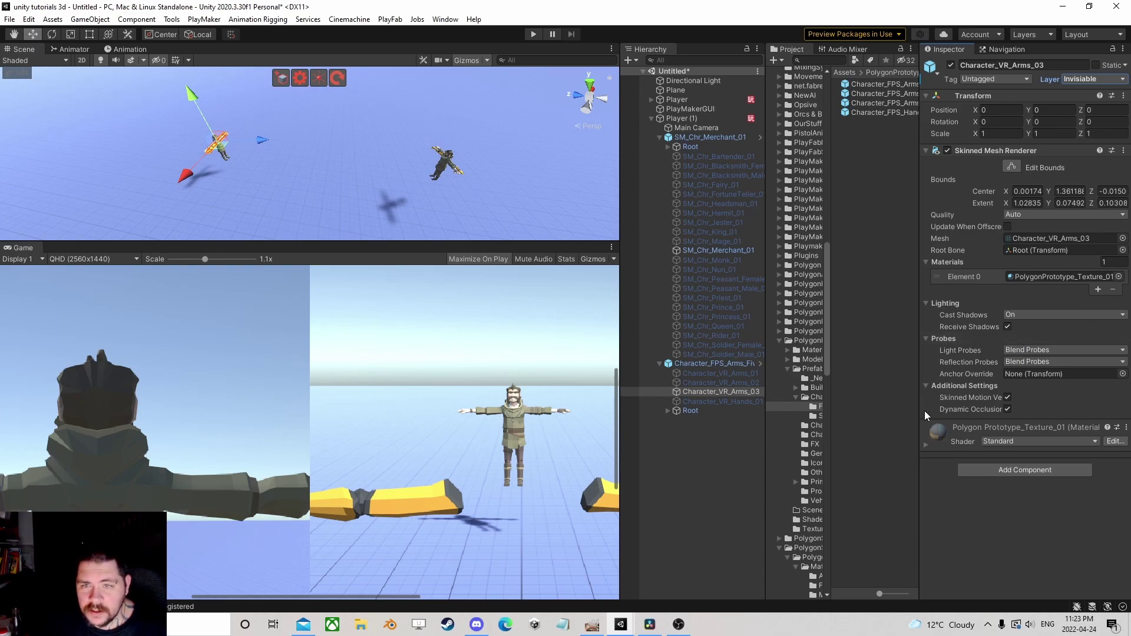
click(697, 127)
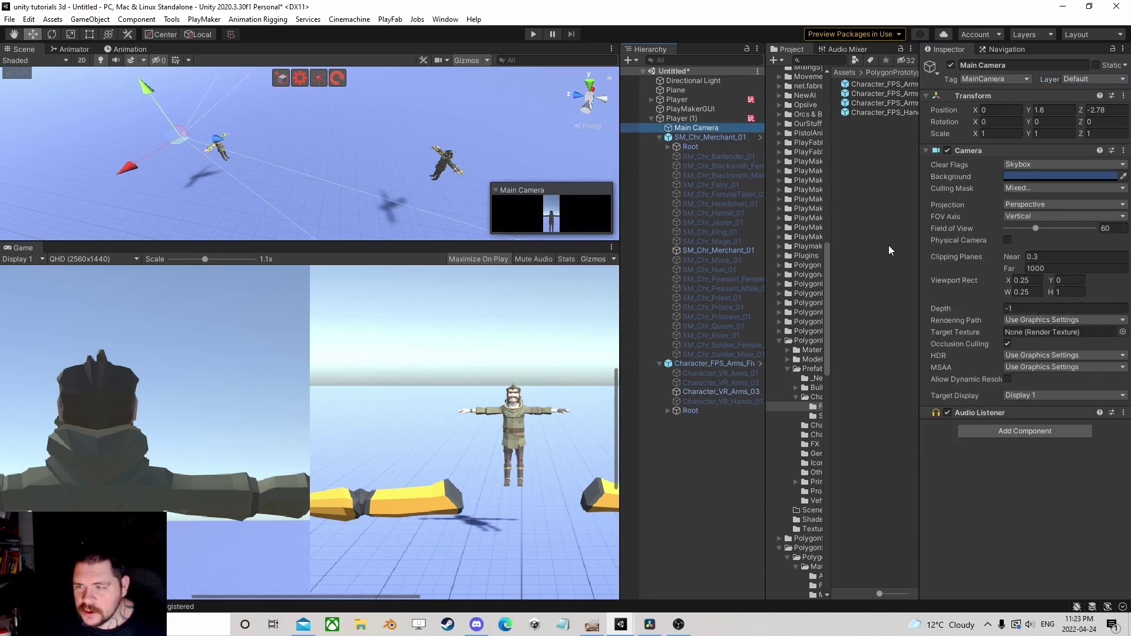
Tick Invisiable and untick Show in Player (1)'s Main Camera culling mask
click(1032, 189)
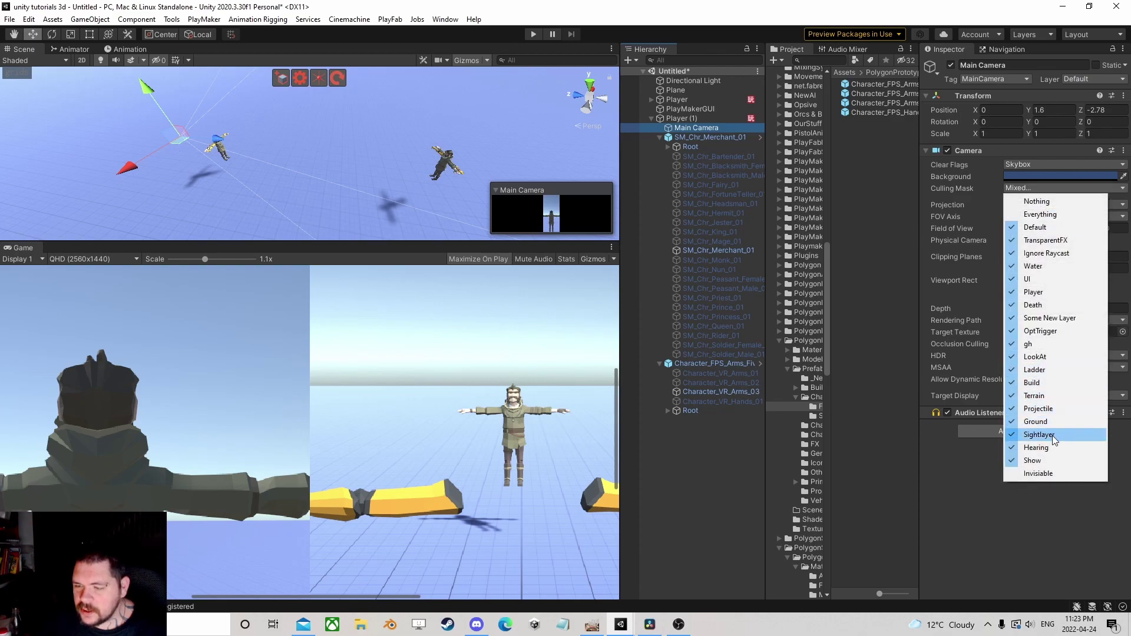
click(1048, 473)
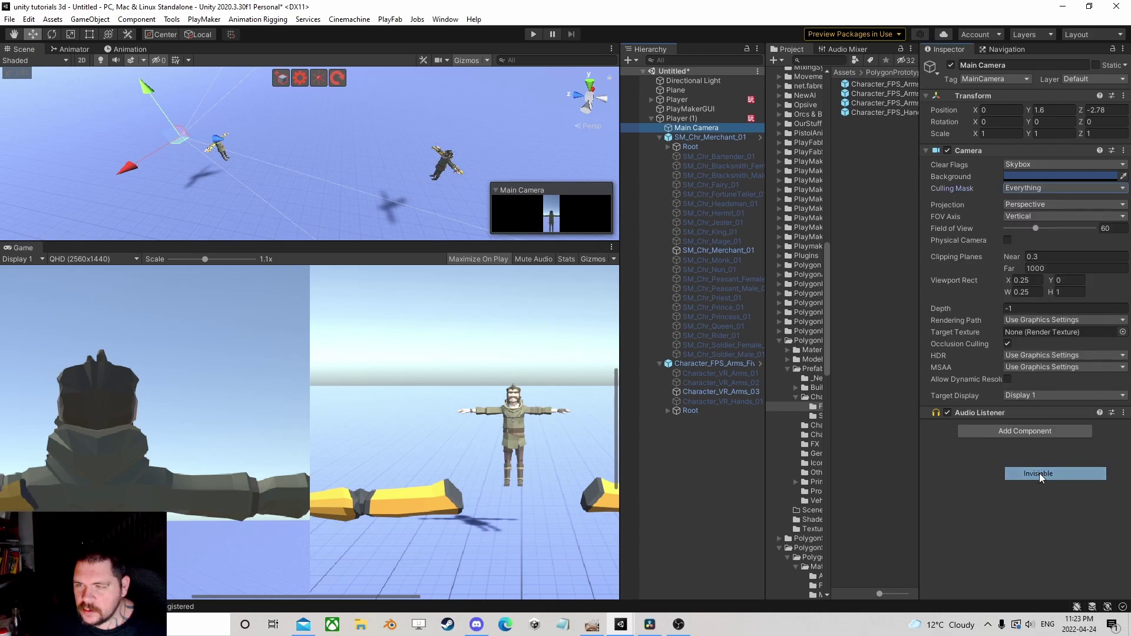
click(1033, 189)
click(1042, 471)
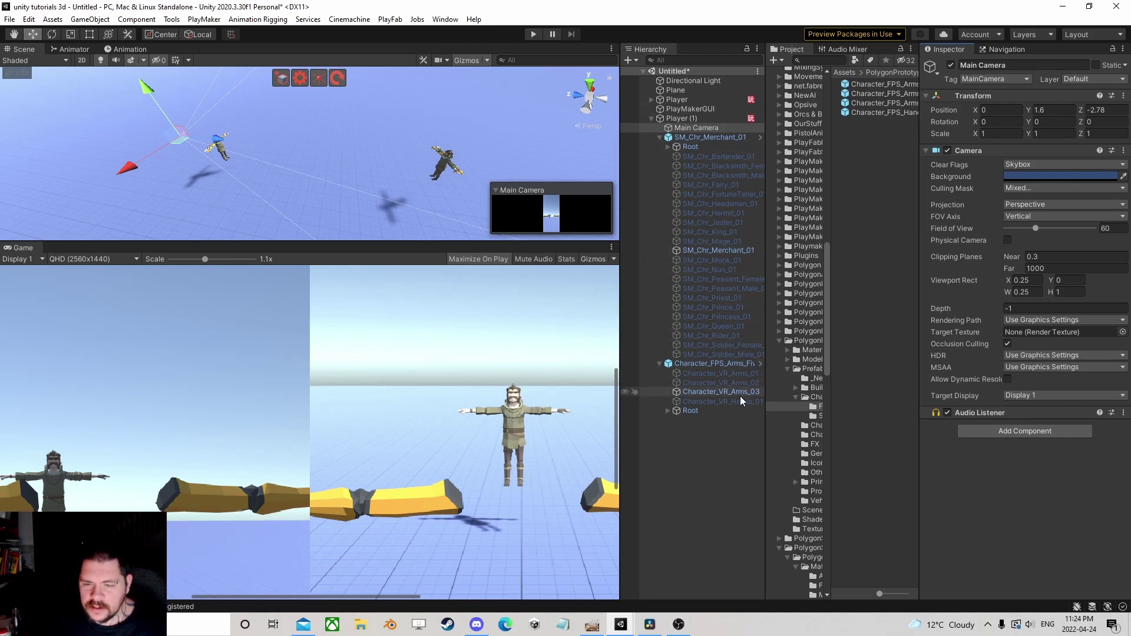
Check the second player's VR arms layer, then rename Player (1) to 'Player 2'
click(719, 393)
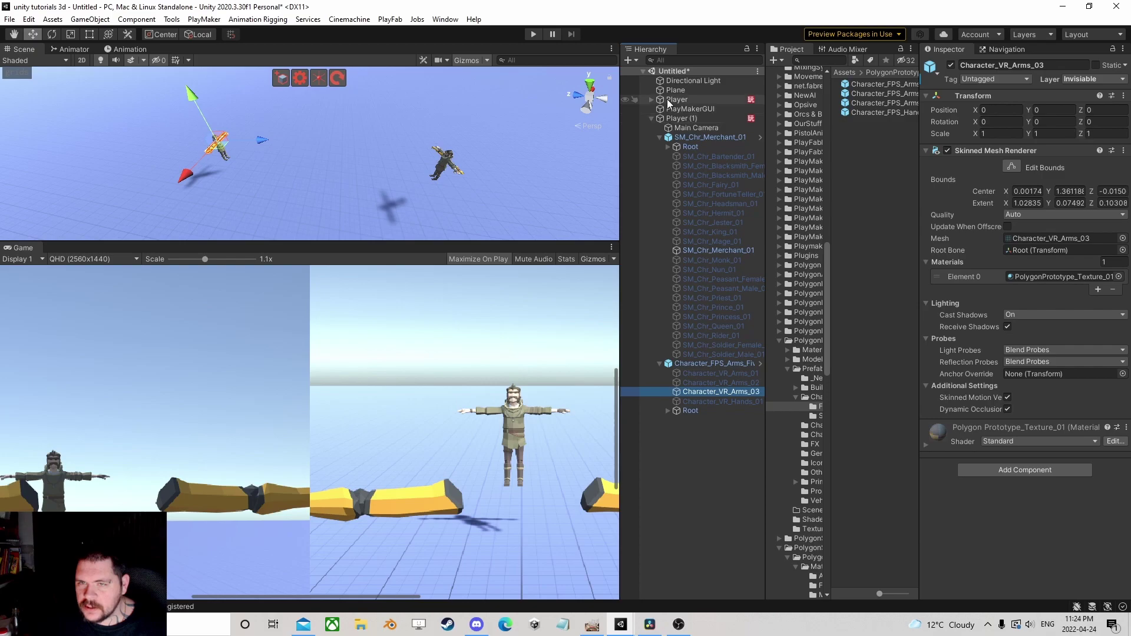
click(682, 118)
click(692, 118)
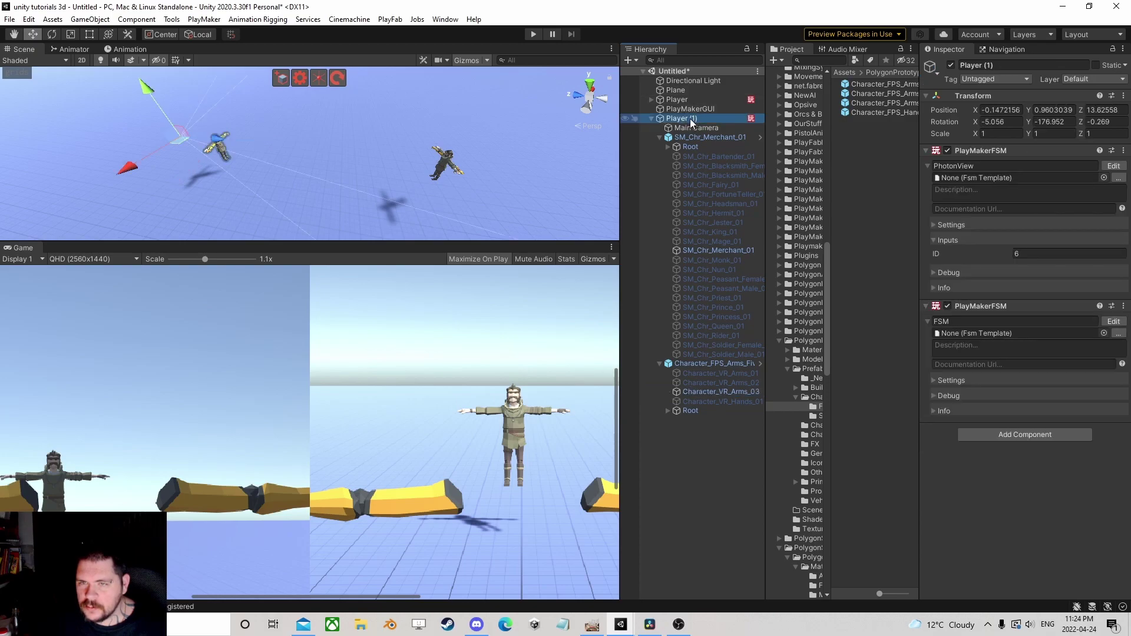
text(2)
key(Return)
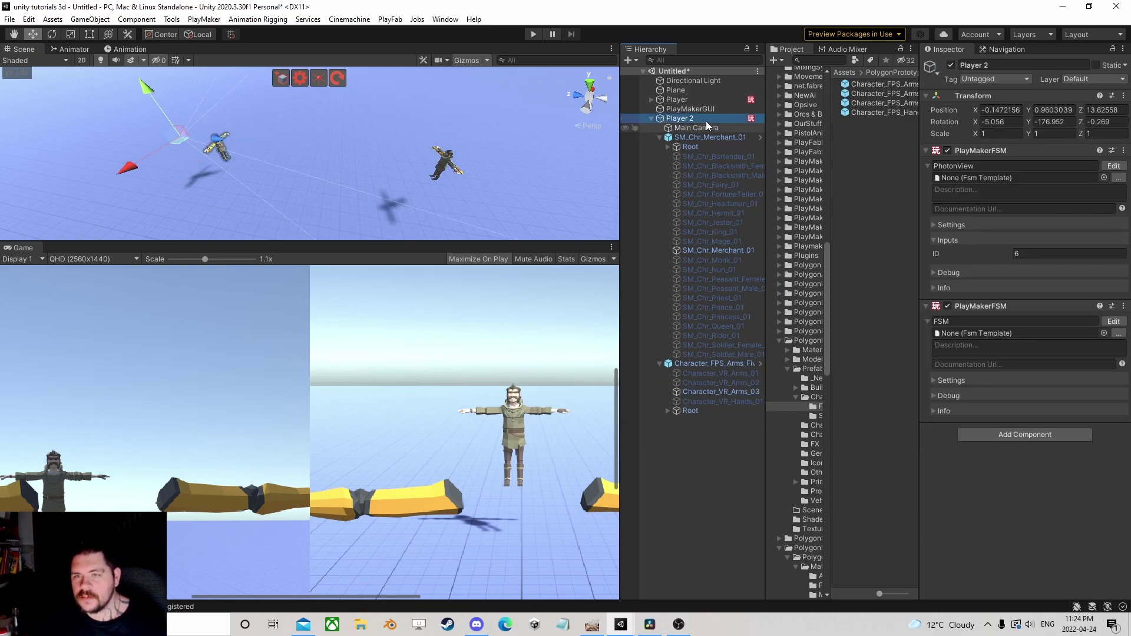
Switch between Player and Player 2 to compare them, ending with Player 2 selected
click(694, 100)
click(690, 119)
click(691, 99)
click(692, 116)
click(691, 99)
click(688, 118)
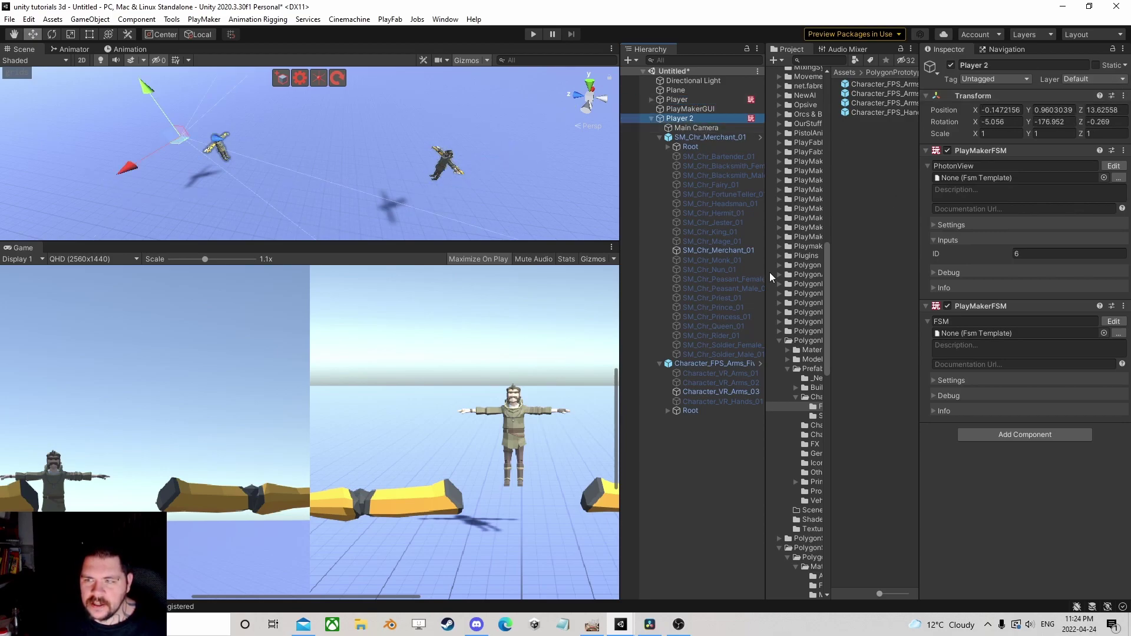